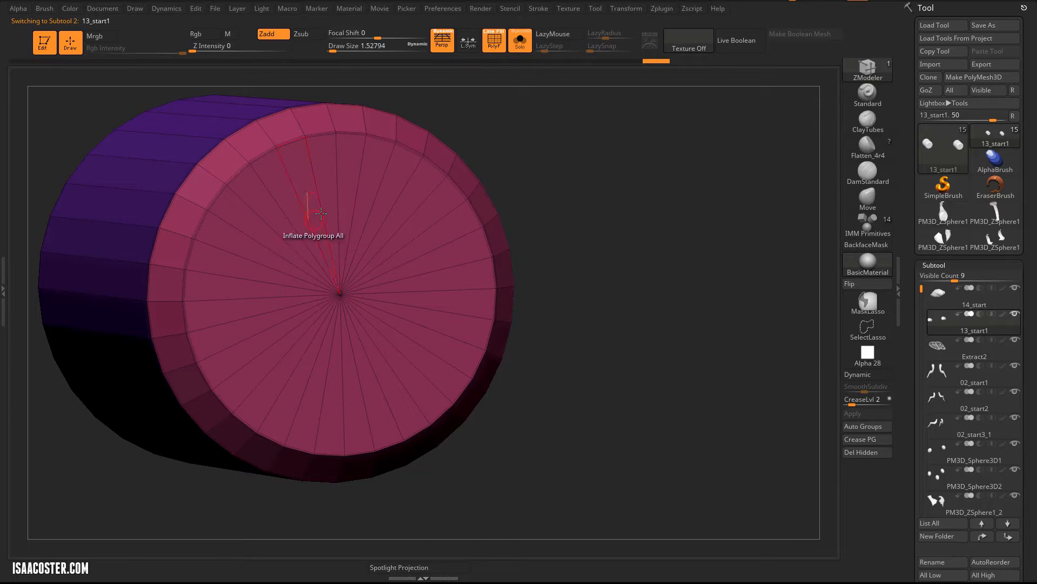
Step: Try to split the center point of the cylinder's end cap with ZModeler's Split point action
key(space)
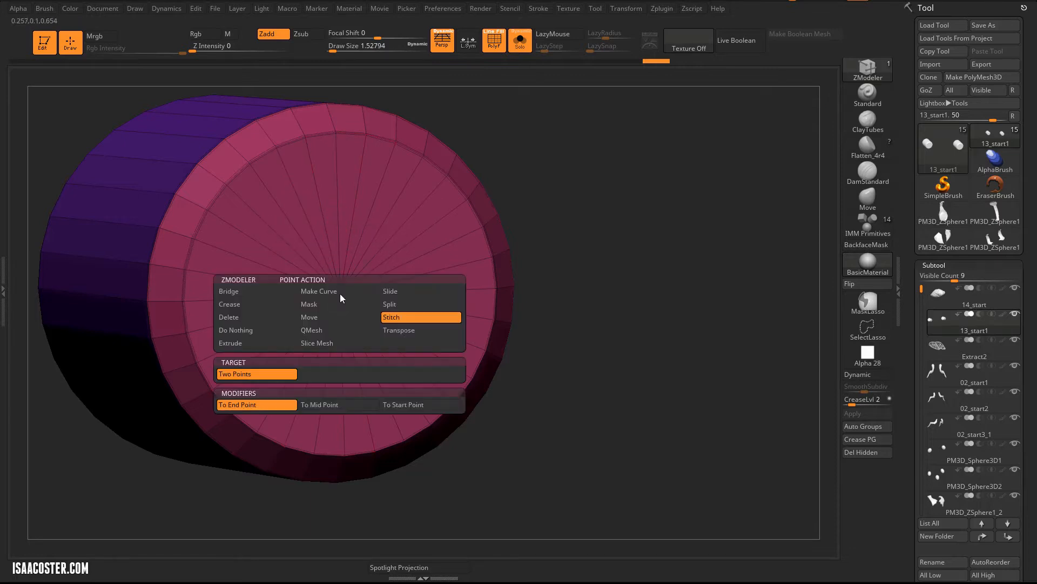
click(401, 304)
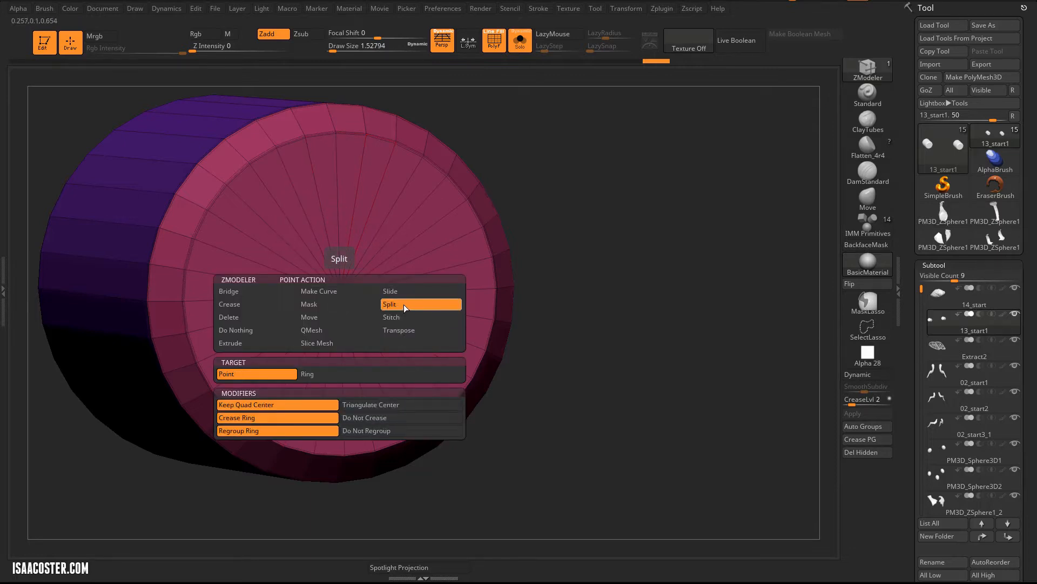
drag(340, 295, 465, 264)
drag(642, 288, 582, 295)
key(ctrl+z)
Step: Insert two closely spaced single edge loops on the flat end cap, concentric with and near its rim
key(d)
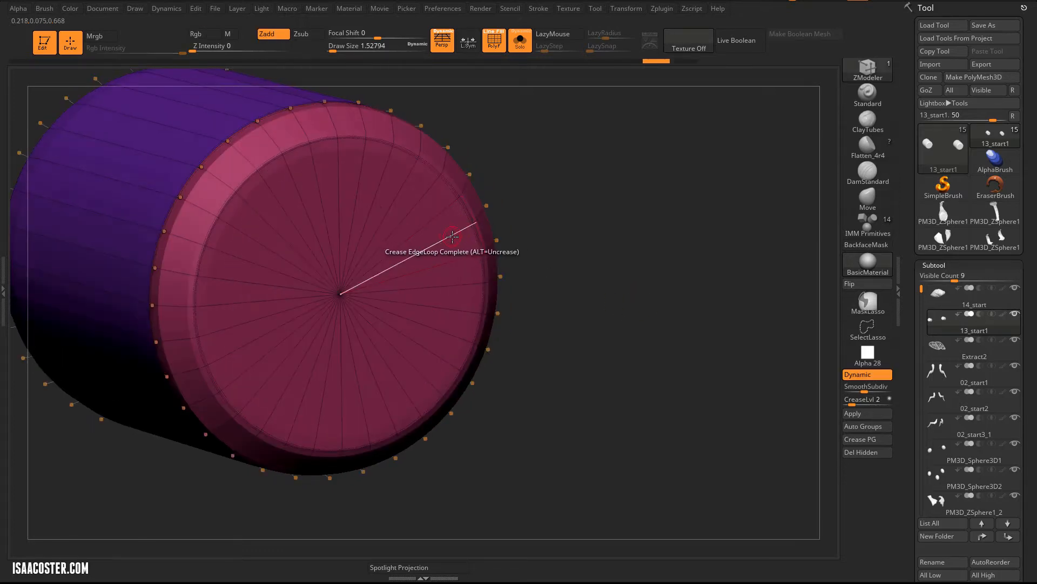
key(space)
click(434, 239)
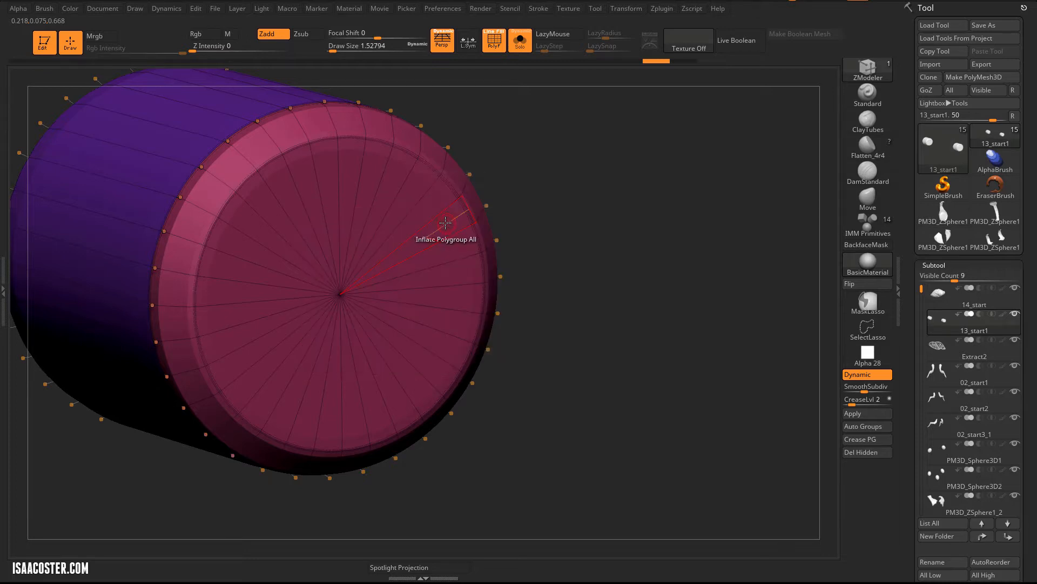
click(437, 217)
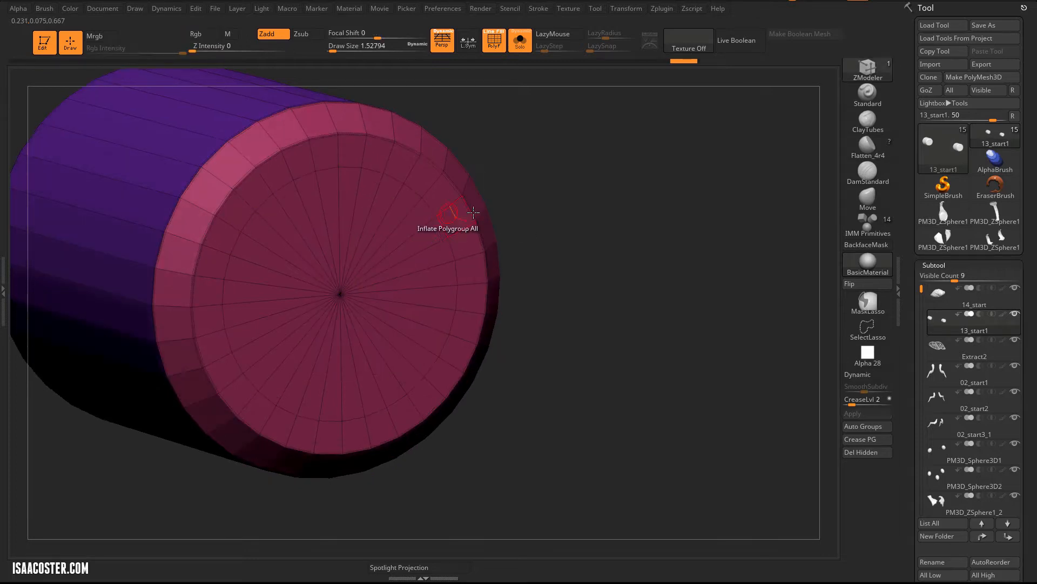
key(shift+d)
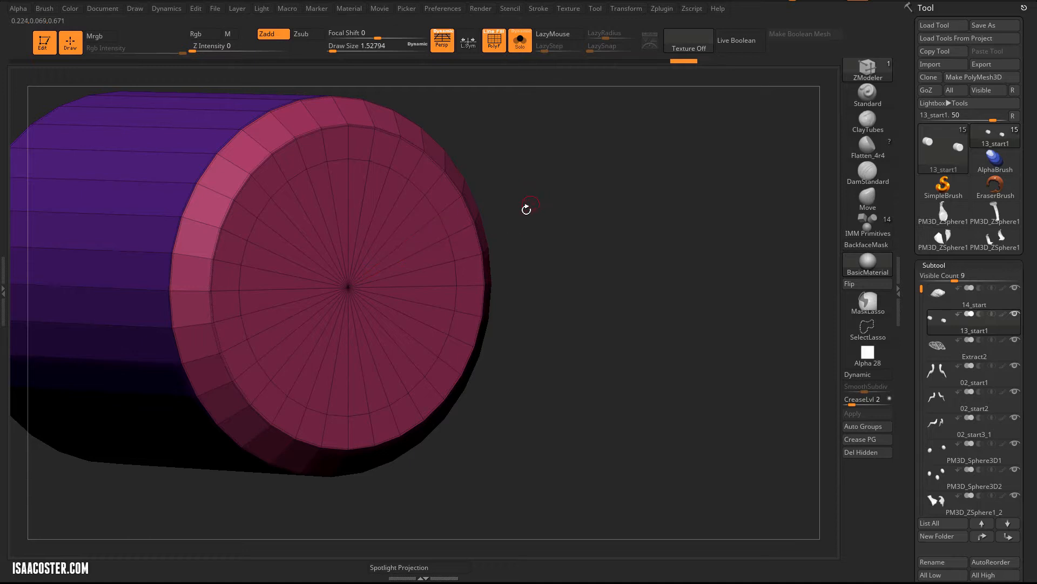
drag(549, 211, 557, 223)
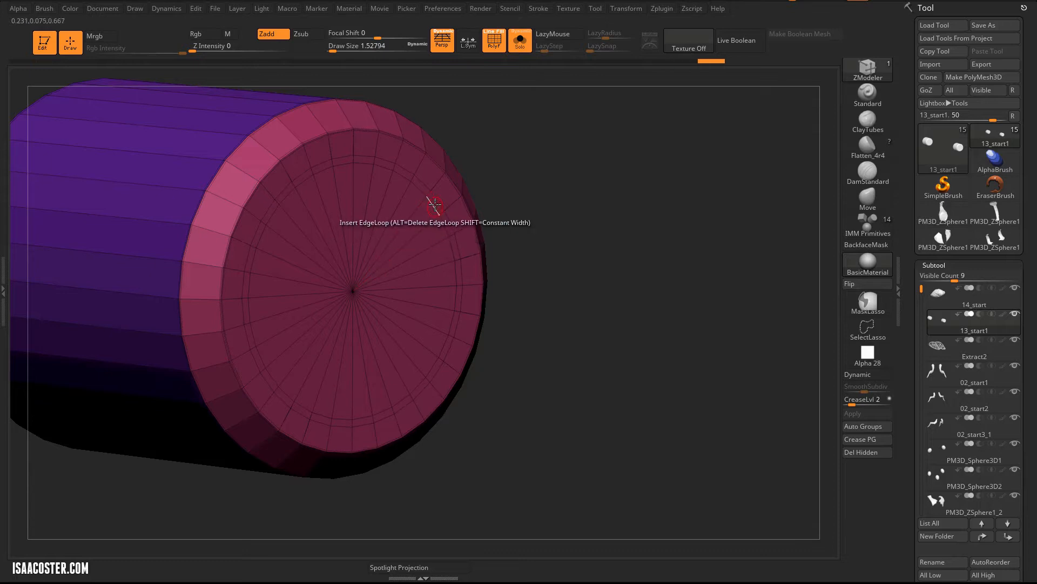
alt+drag(521, 194, 550, 209)
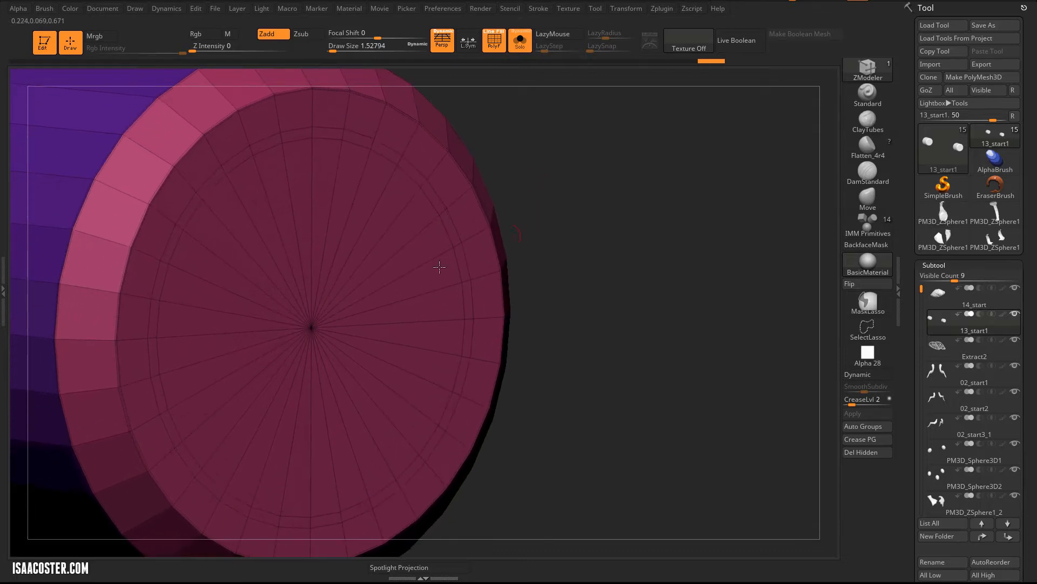
Step: Mark the cap faces inside the inner edge loop and push them inward to form a shallow circular recess
mouse_move(438, 294)
alt+mouse_down()
mouse_move(425, 265)
mouse_move(266, 236)
mouse_move(241, 389)
alt+mouse_up()
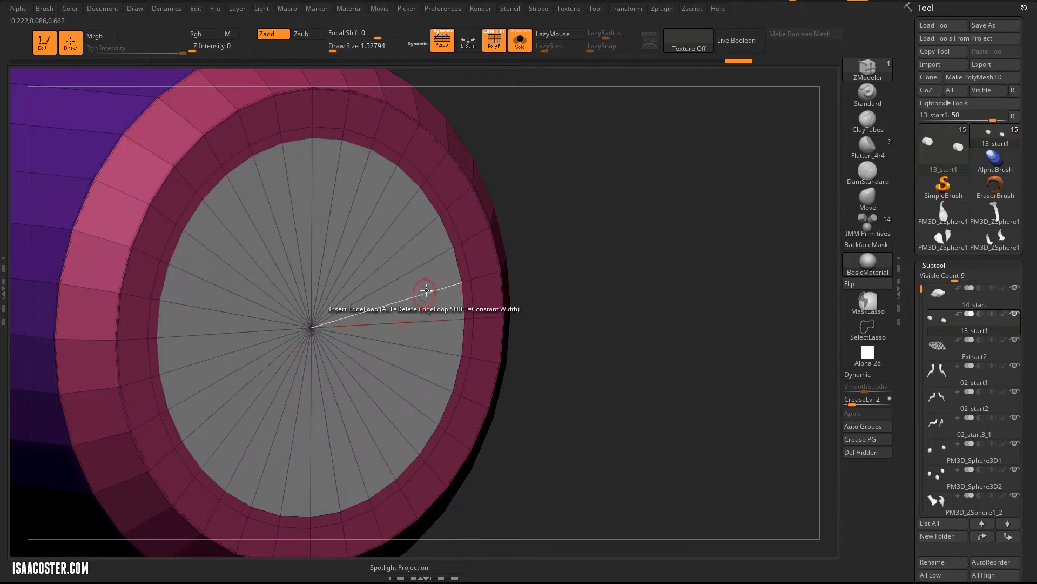
drag(442, 300, 706, 343)
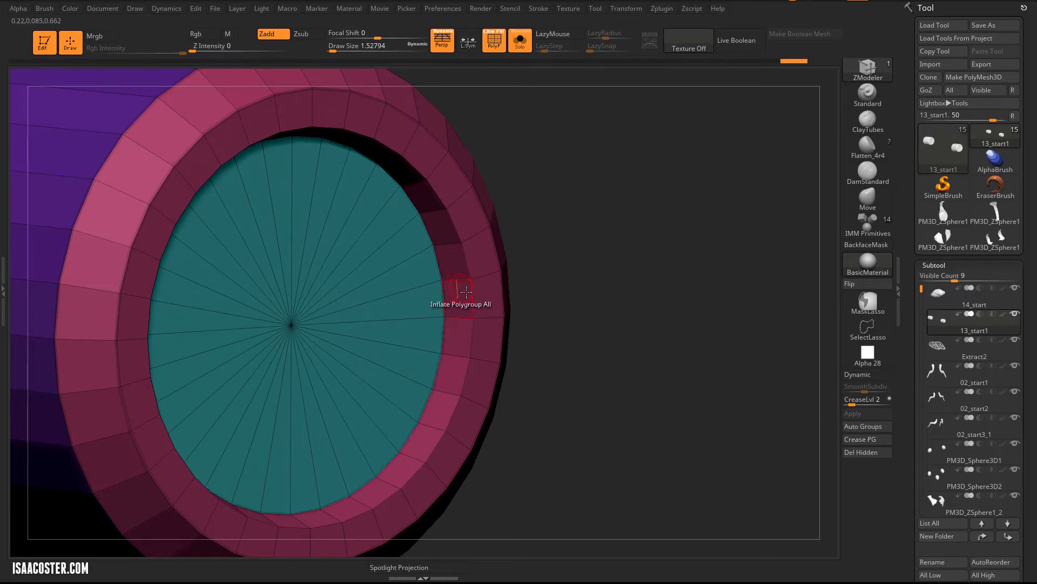
Step: Crease the edge loop around the recess opening and preview both cylinders smoothed with dynamic subdivision and without polyframes
key(space)
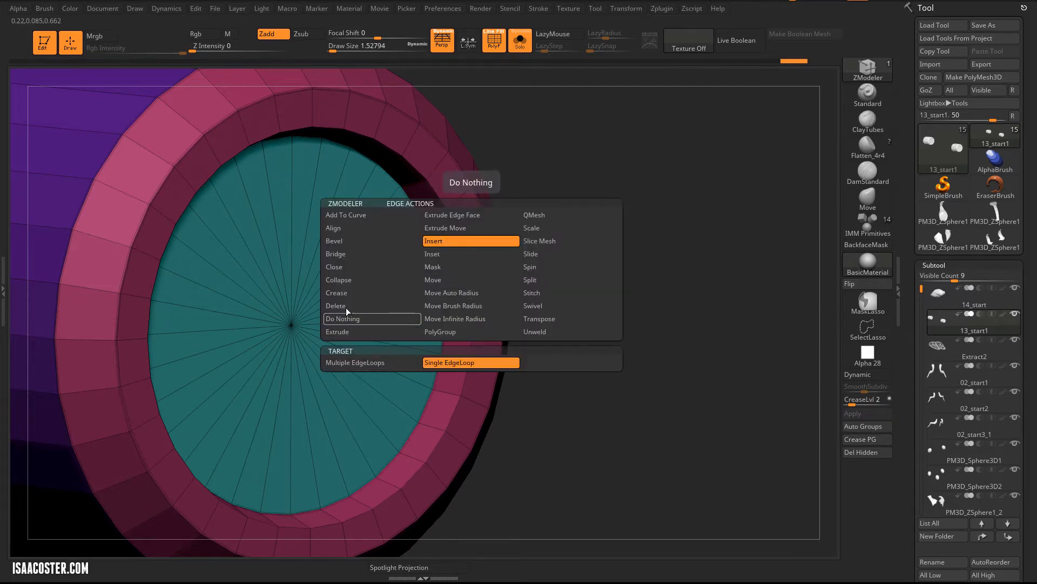
click(341, 292)
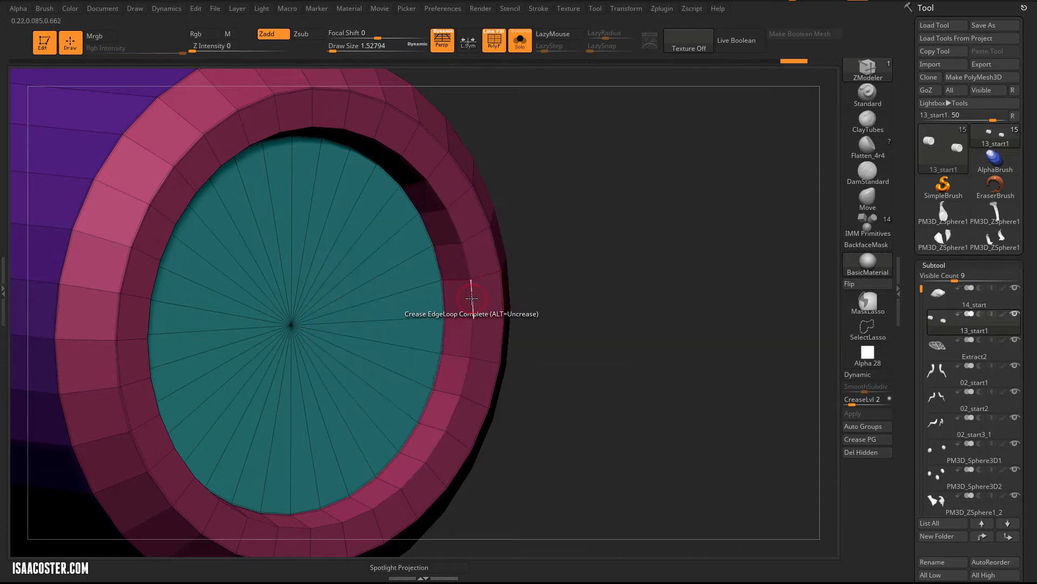
click(488, 308)
key(d)
key(shift+f)
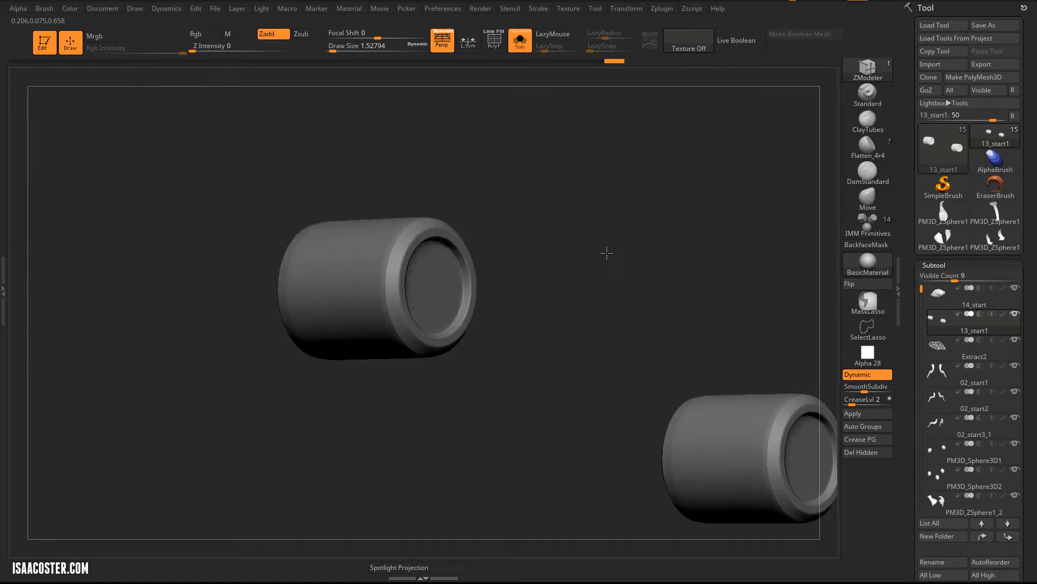
mouse_move(607, 253)
mouse_down()
mouse_move(577, 252)
mouse_move(608, 262)
mouse_up()
drag(534, 181, 570, 225)
Step: Return to the unsmoothed polyframe display and insert two closely spaced edge loops around the barrel near the beveled end
key(shift+f)
key(shift+d)
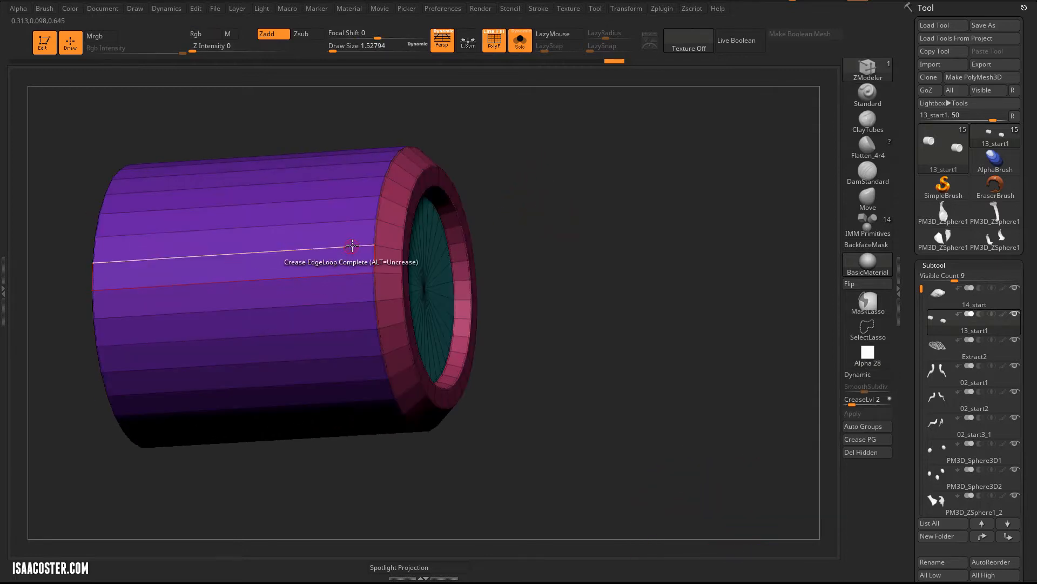
key(space)
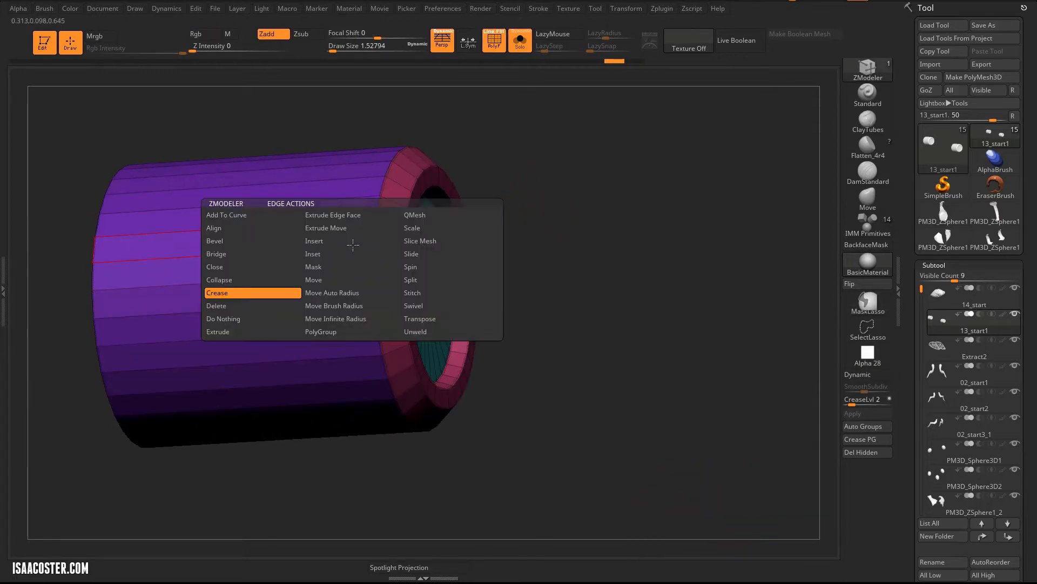
click(352, 241)
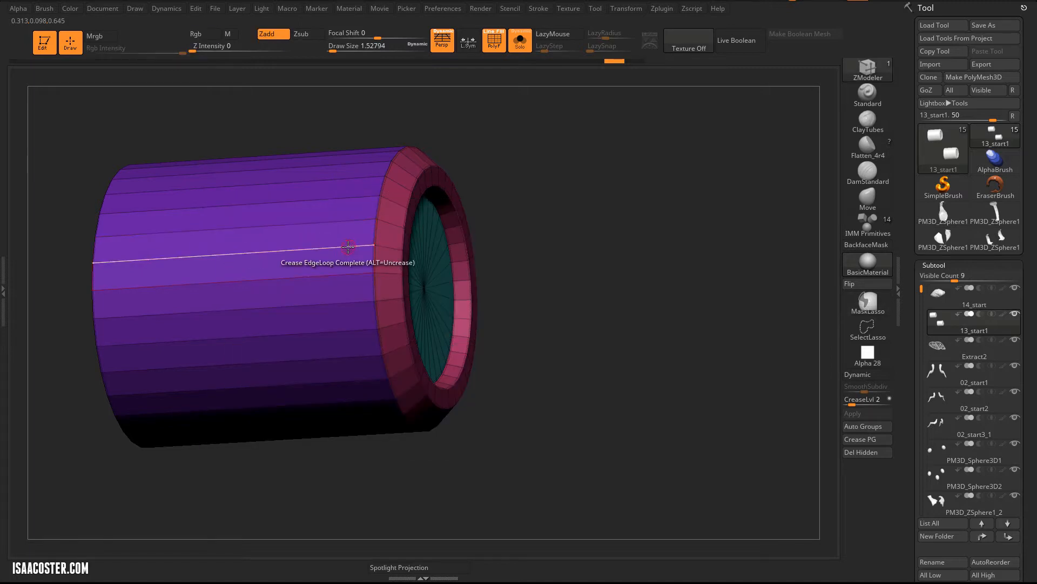
key(space)
click(329, 242)
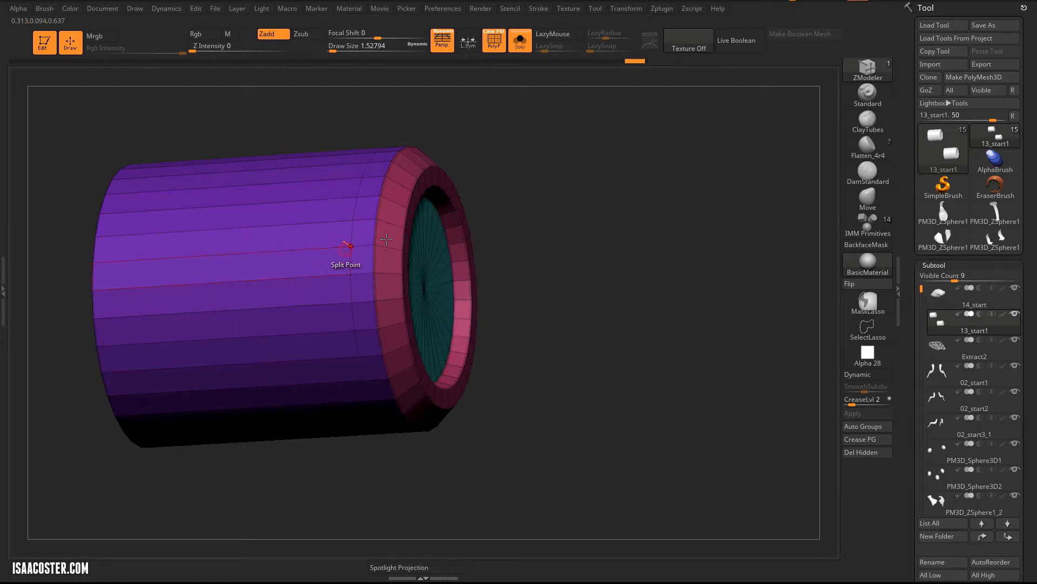
ctrl+right_drag(535, 139, 517, 198)
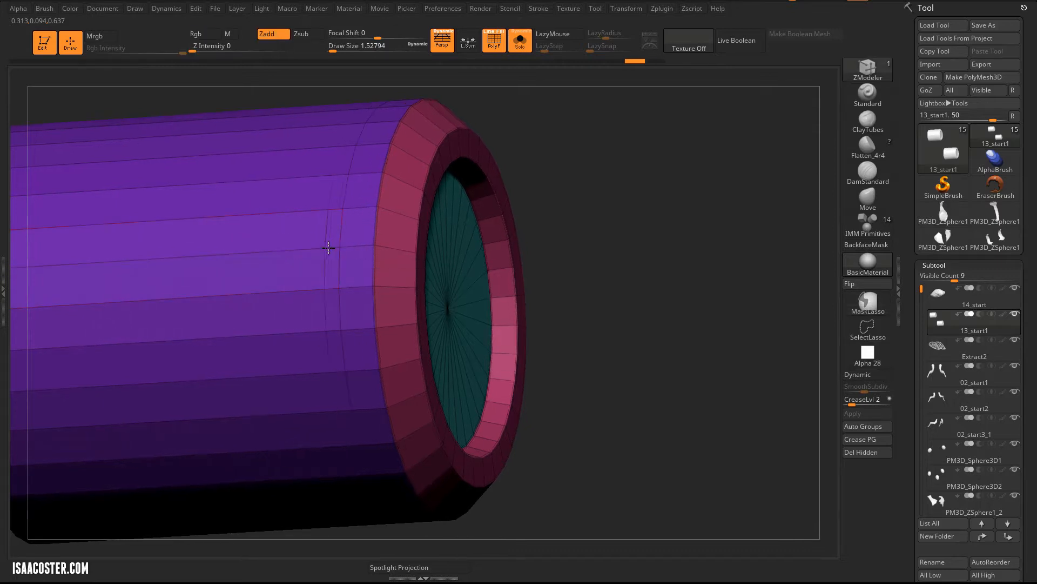
Step: Merge the whole cylinder mesh into one polygroup and assign the long barrel section behind the new edge loops its own polygroup
ctrl+shift+click(318, 256)
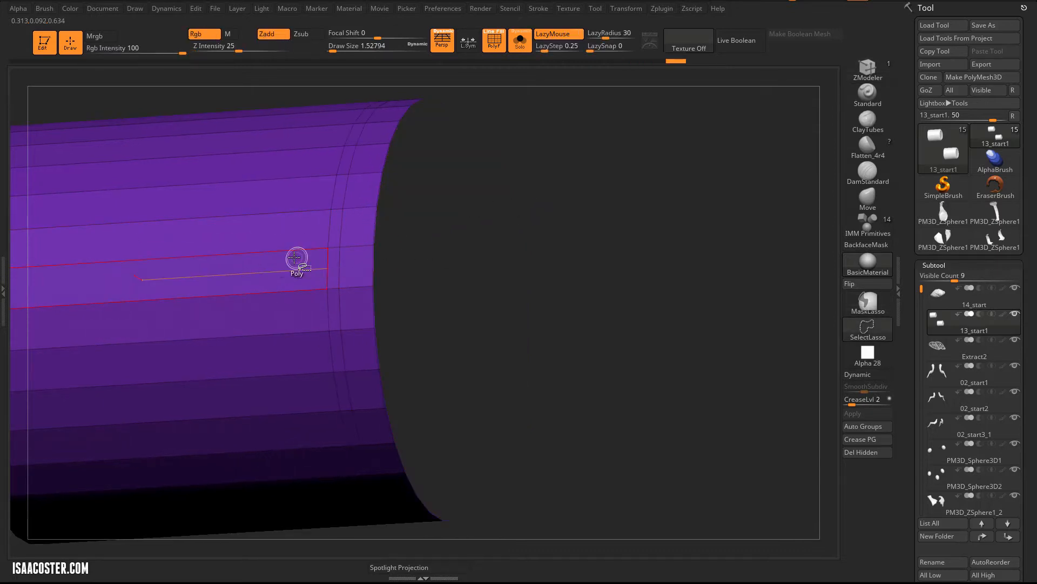
ctrl+shift+click(578, 280)
key(ctrl+w)
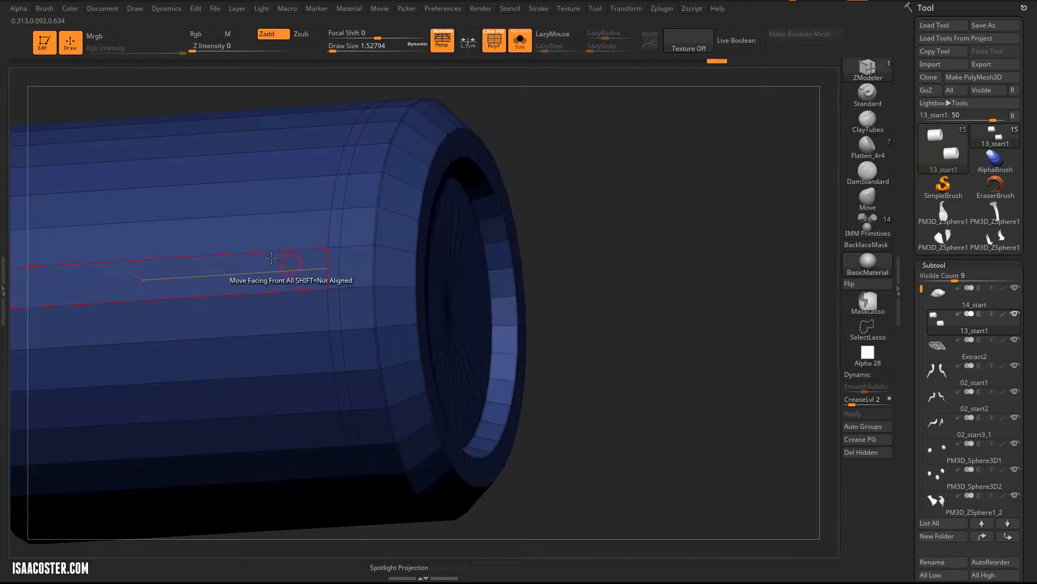
ctrl+shift+click(271, 251)
ctrl+shift+drag(622, 271, 651, 307)
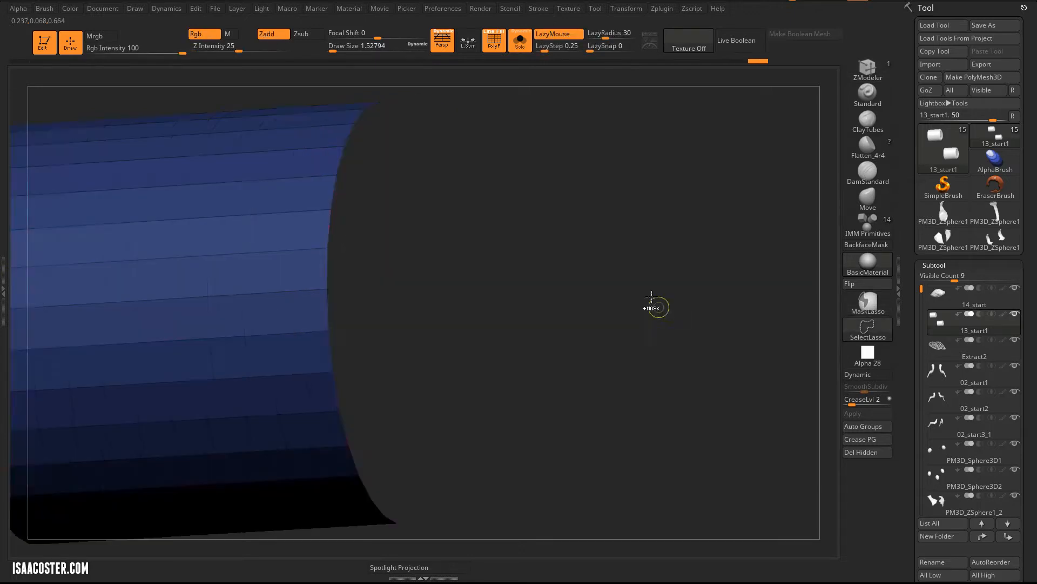
key(ctrl+w)
ctrl+shift+click(641, 263)
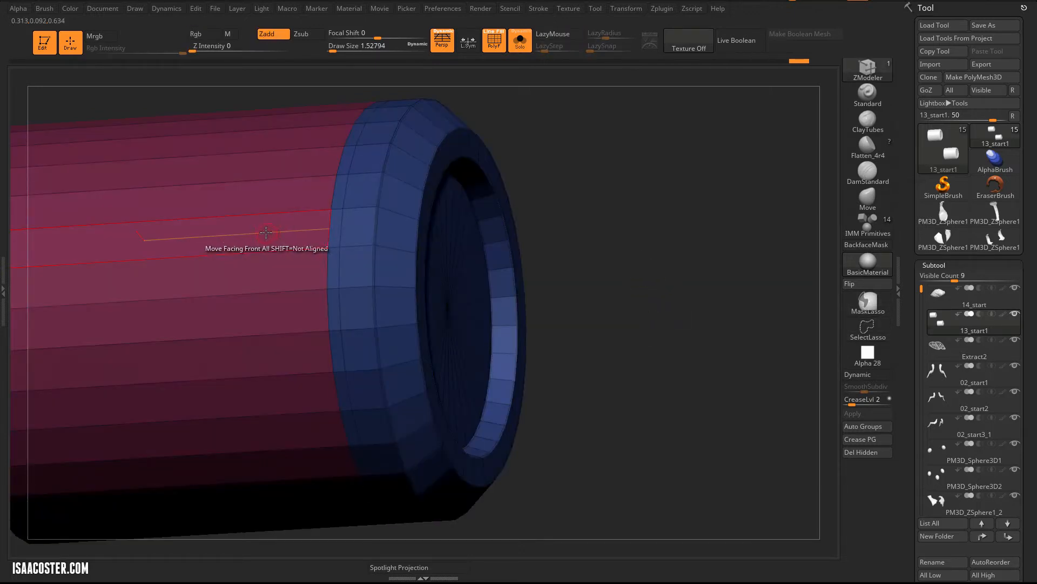
Step: Inflate the barrel's polygroup slightly outward and crease the edge loop bordering the raised section
key(space)
click(171, 242)
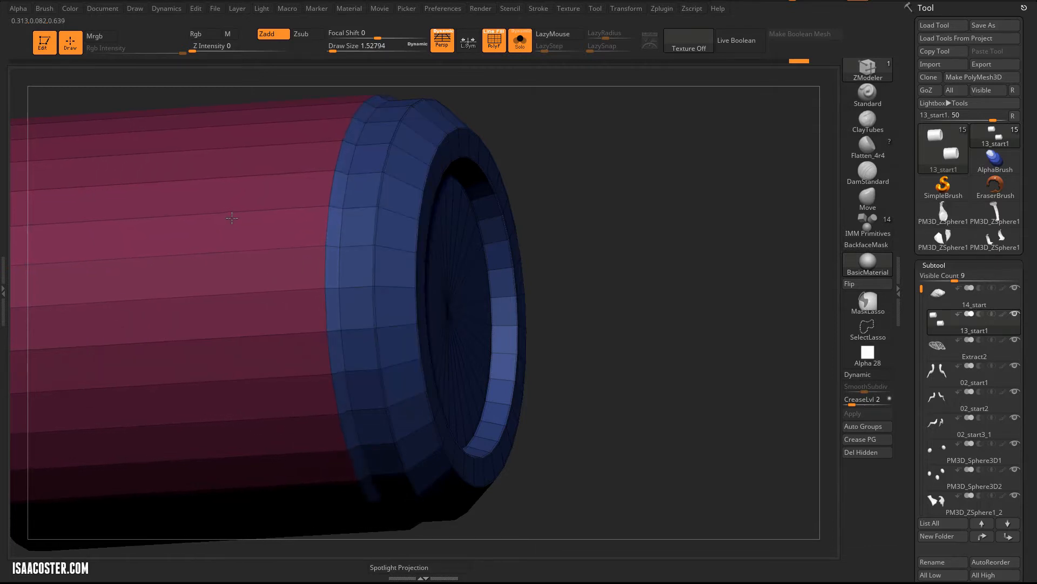
key(space)
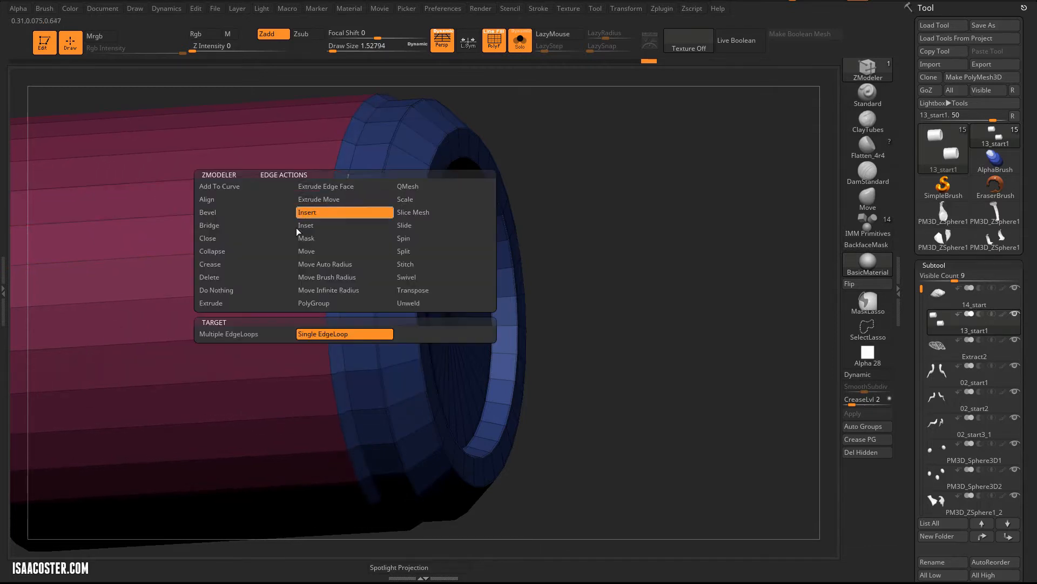
click(248, 263)
click(347, 191)
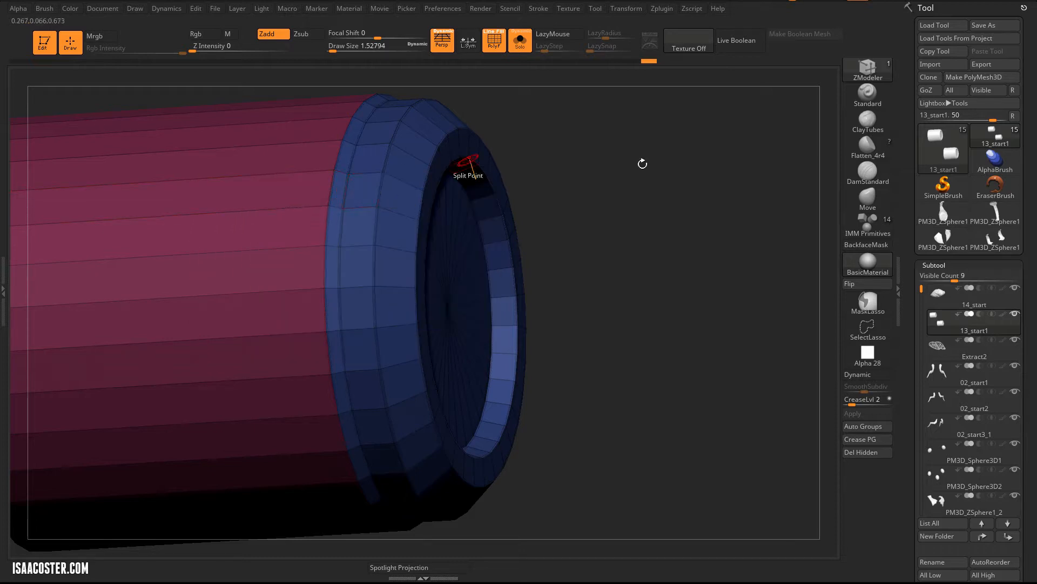
Step: Enable dynamic subdivision, hide the polyframes and show all subtools to examine the cylinders in place on the insect's head
key(d)
key(shift+f)
alt+drag(688, 262, 599, 141)
click(525, 46)
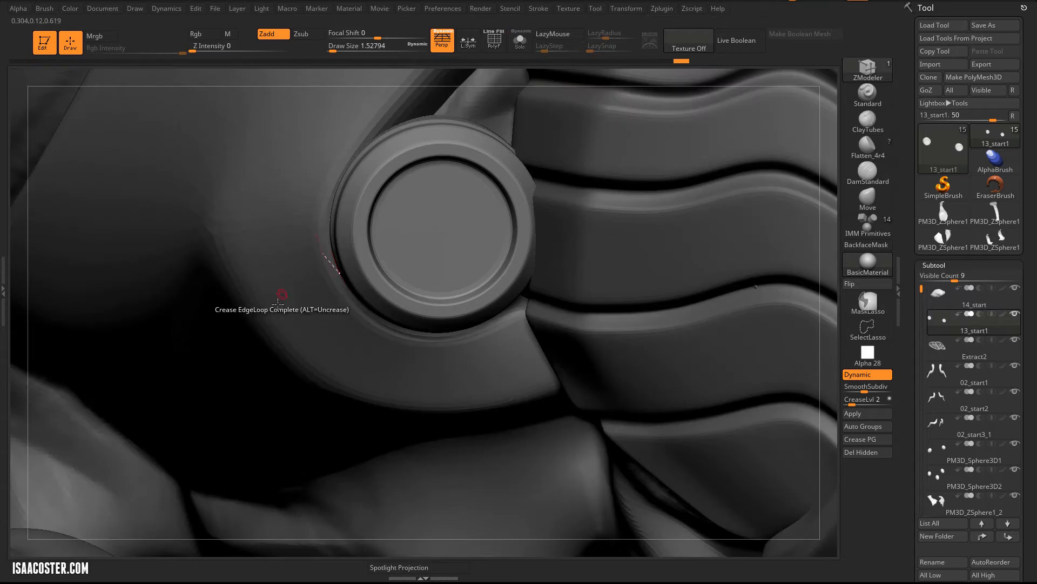
key(f)
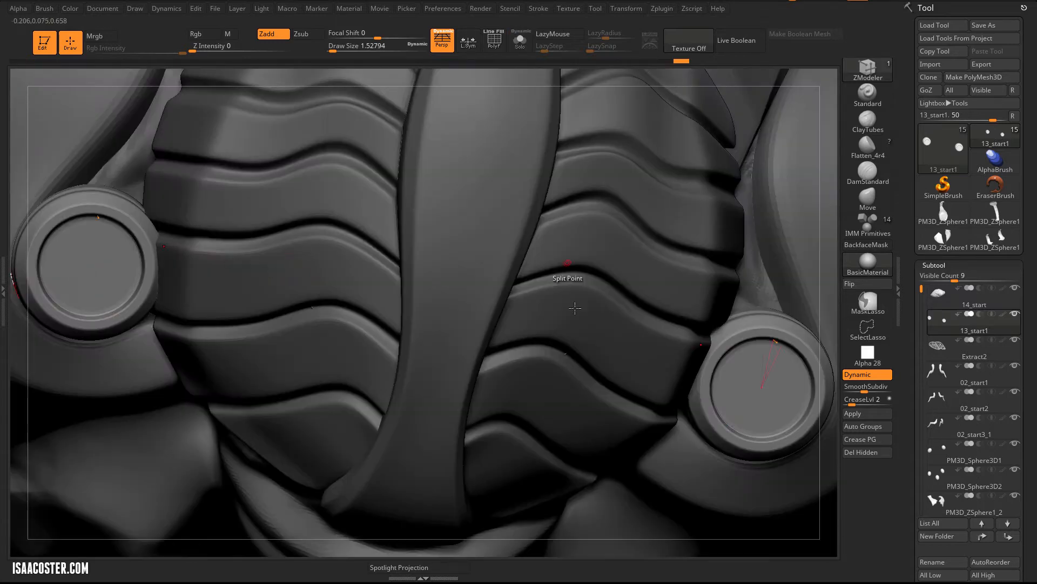
key(f)
drag(661, 263, 494, 262)
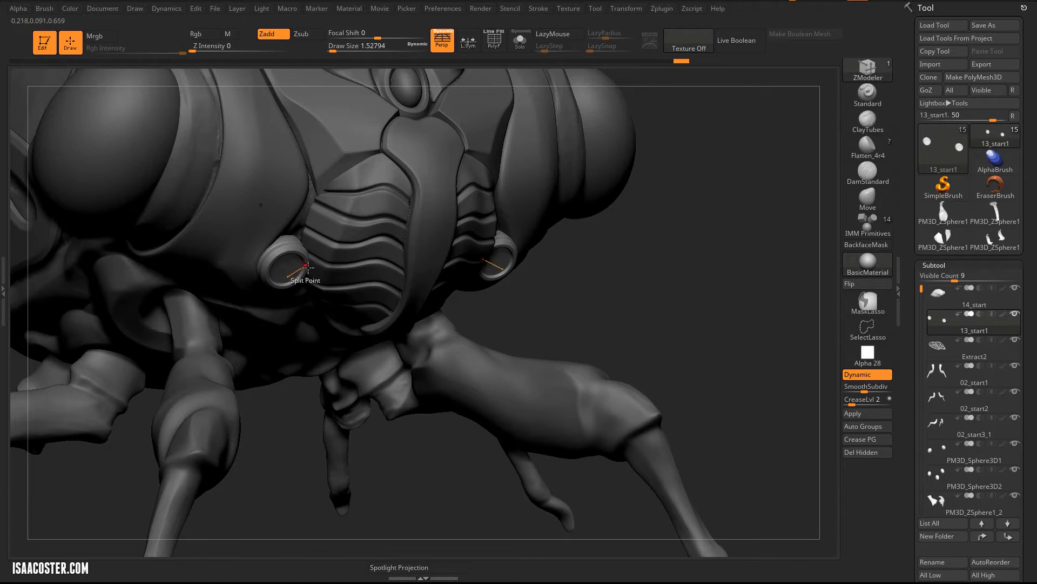
drag(726, 300, 704, 304)
Step: Select the side face plates behind the cylinders and display their unsmoothed mesh with polyframes
alt+click(227, 225)
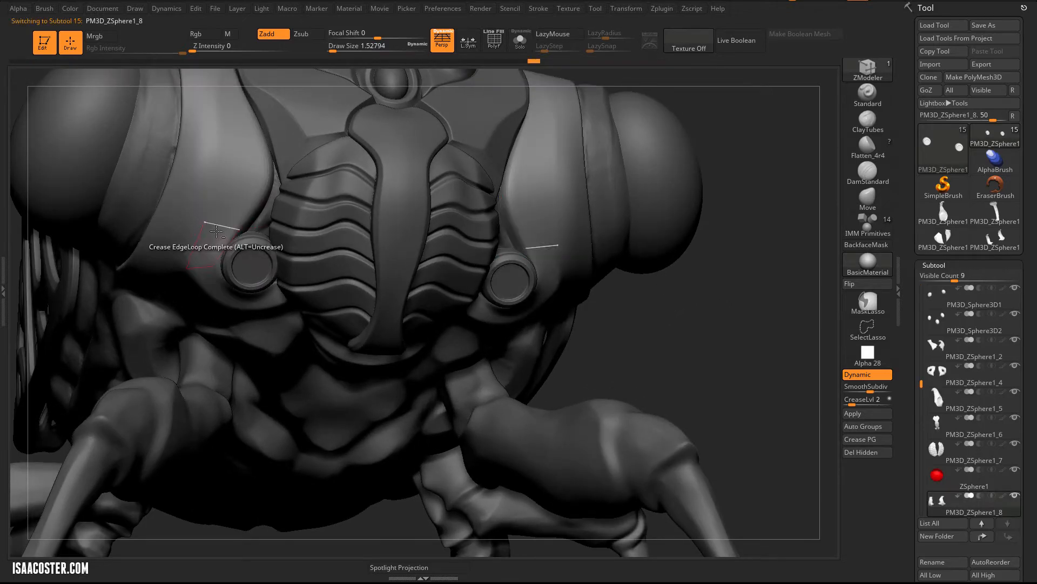
drag(761, 292, 743, 270)
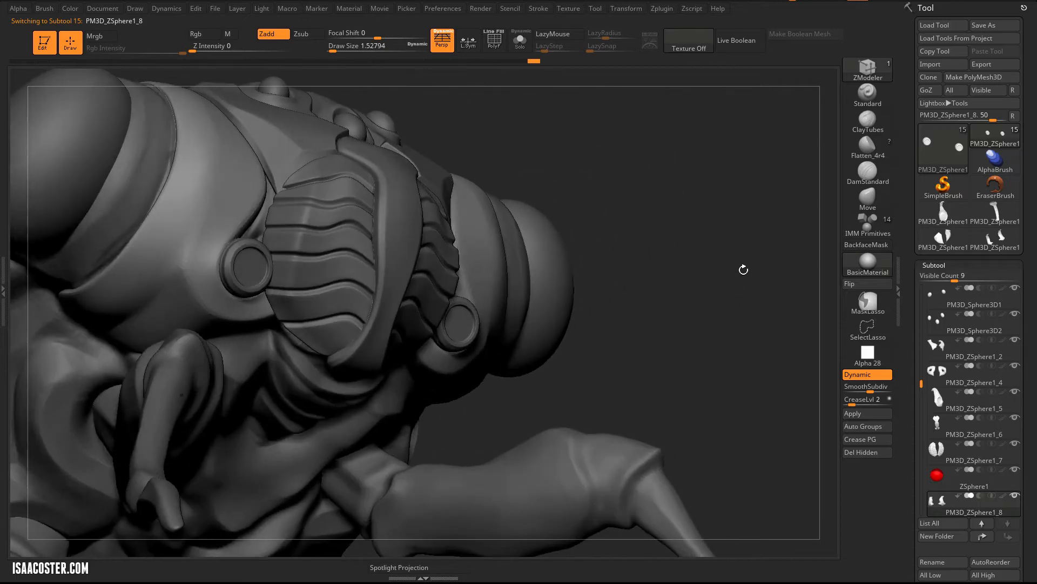
key(shift+d)
key(shift+f)
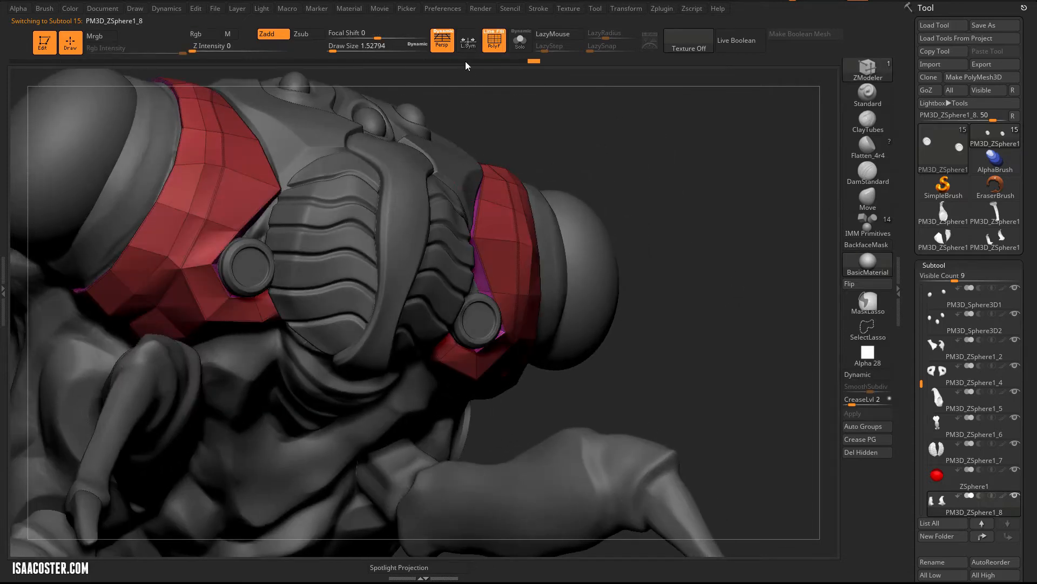
Step: Examine the face plates' topology in isolation, and their dynamically subdivided shape around the cylinders with all subtools shown
click(524, 48)
drag(385, 196, 327, 219)
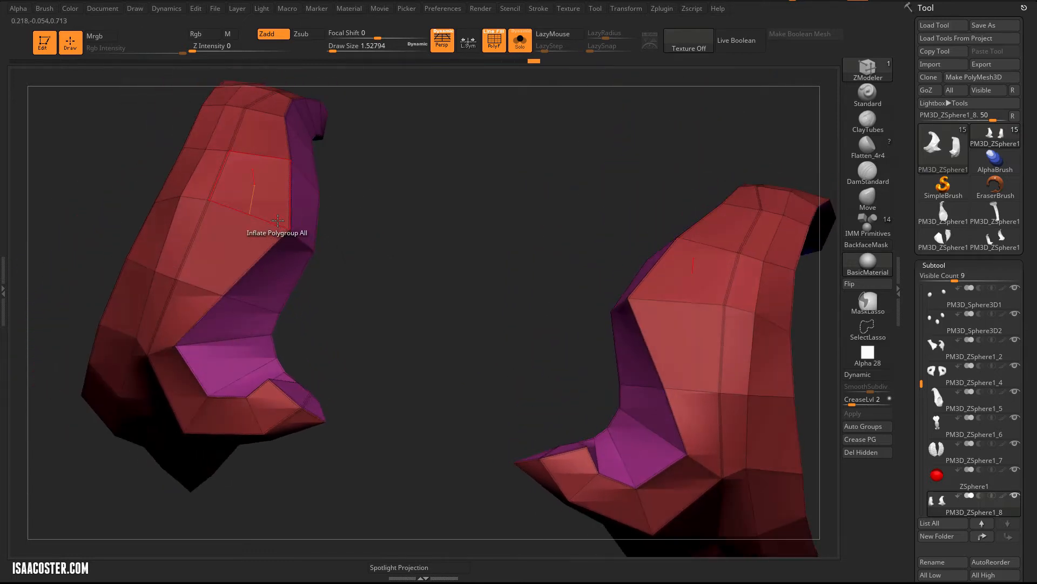
click(517, 47)
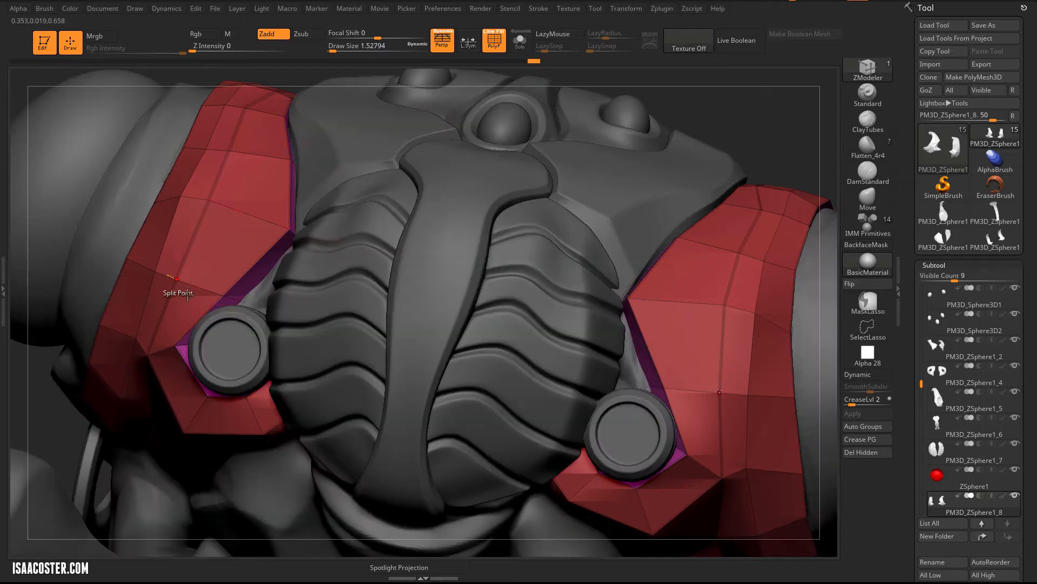
key(d)
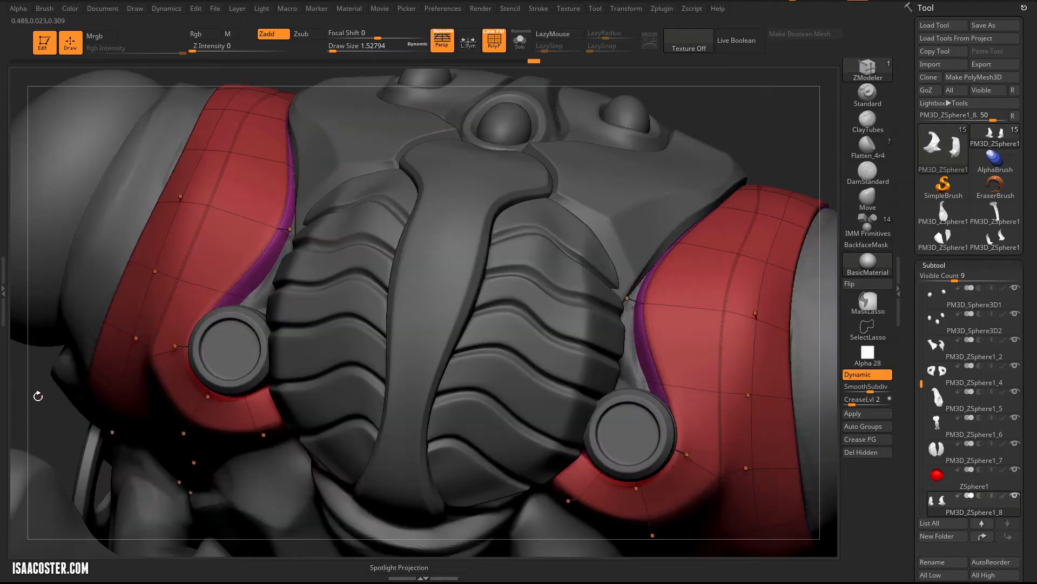
drag(49, 412, 135, 405)
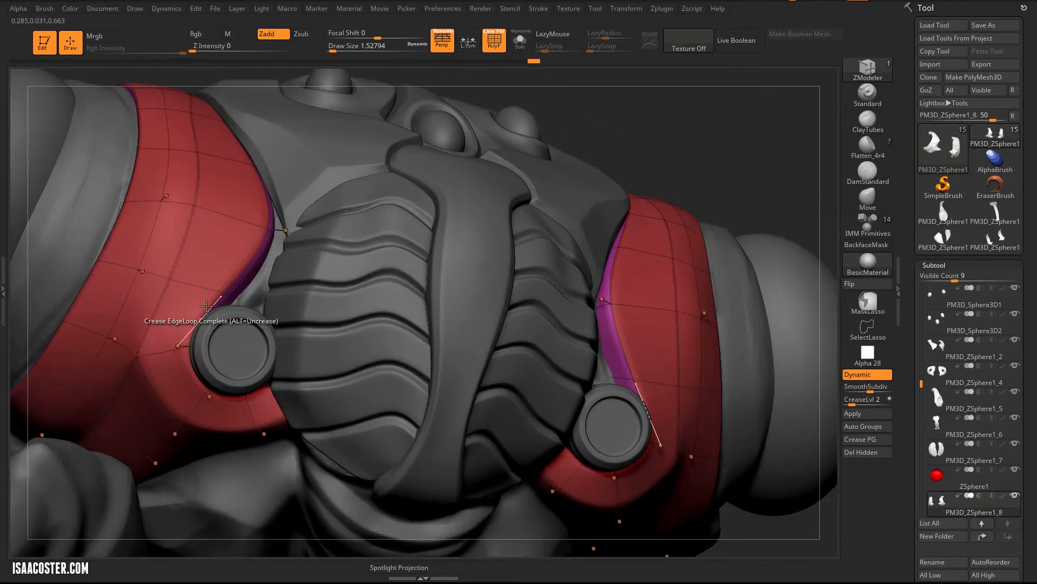
Step: Isolate the face plates, display their unsmoothed mesh and set the ZModeler edge action to Insert
click(521, 41)
key(shift+d)
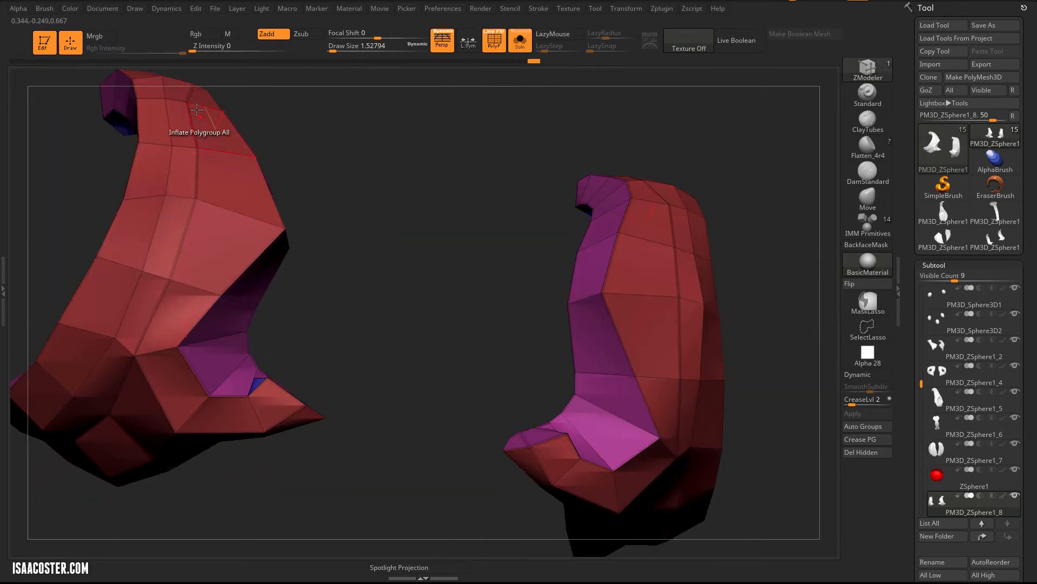
key(space)
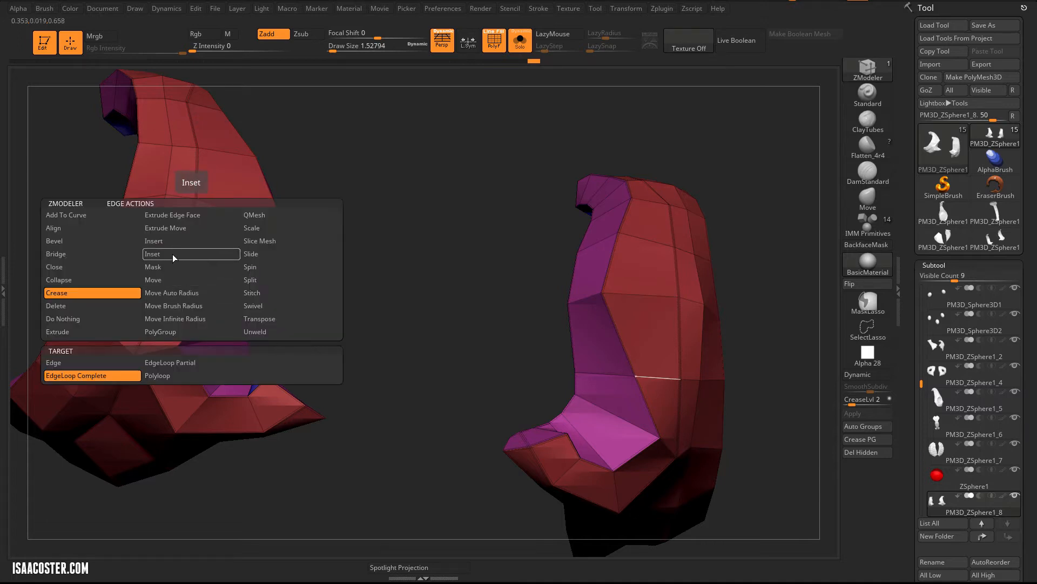
click(175, 241)
key(d)
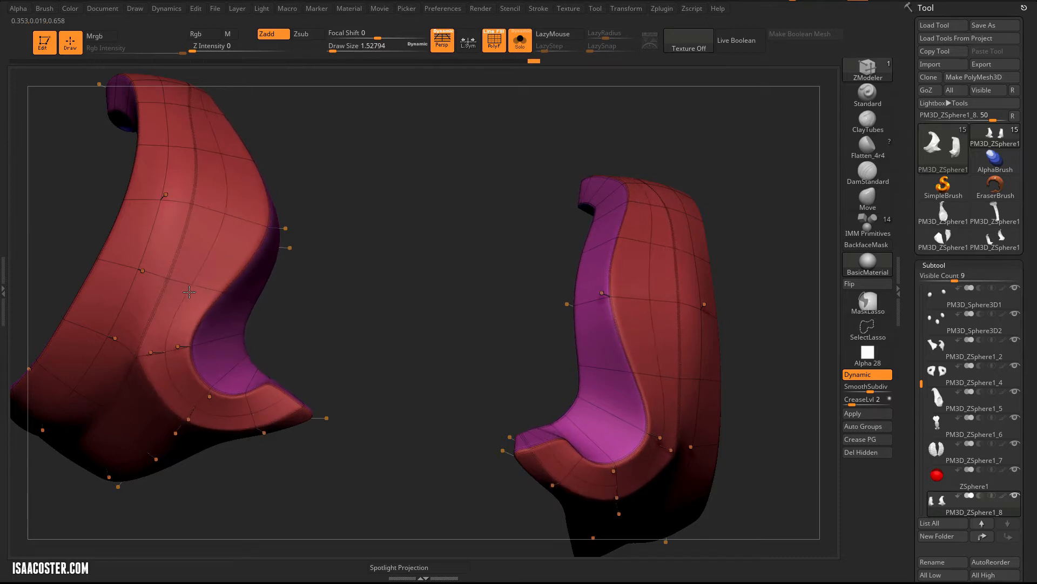
key(ctrl+z)
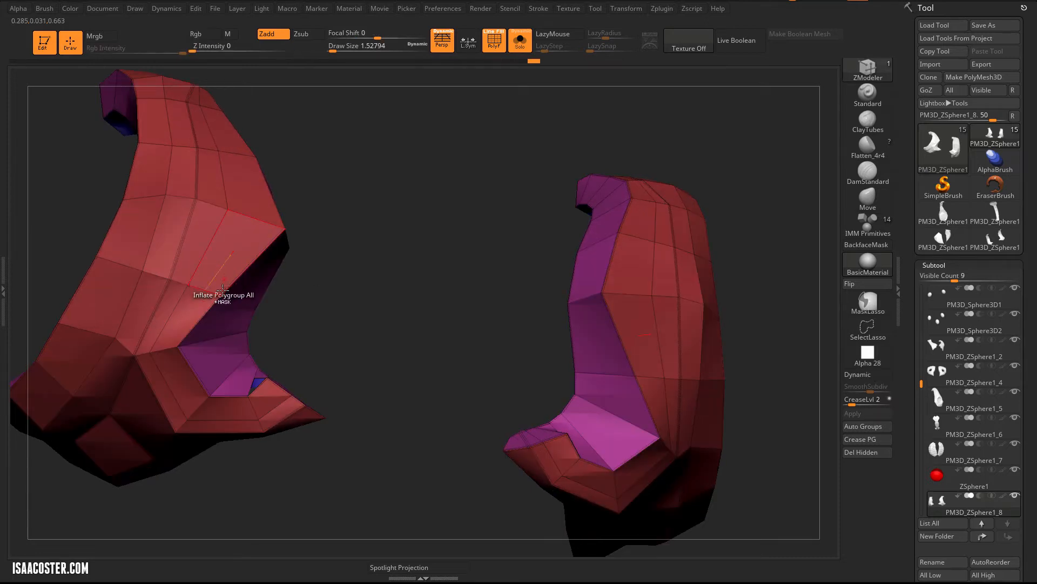
key(ctrl+z)
Step: Insert an edge loop along the inner front strip of the face plates and examine the smoothed shape without polyframes
drag(310, 165, 234, 230)
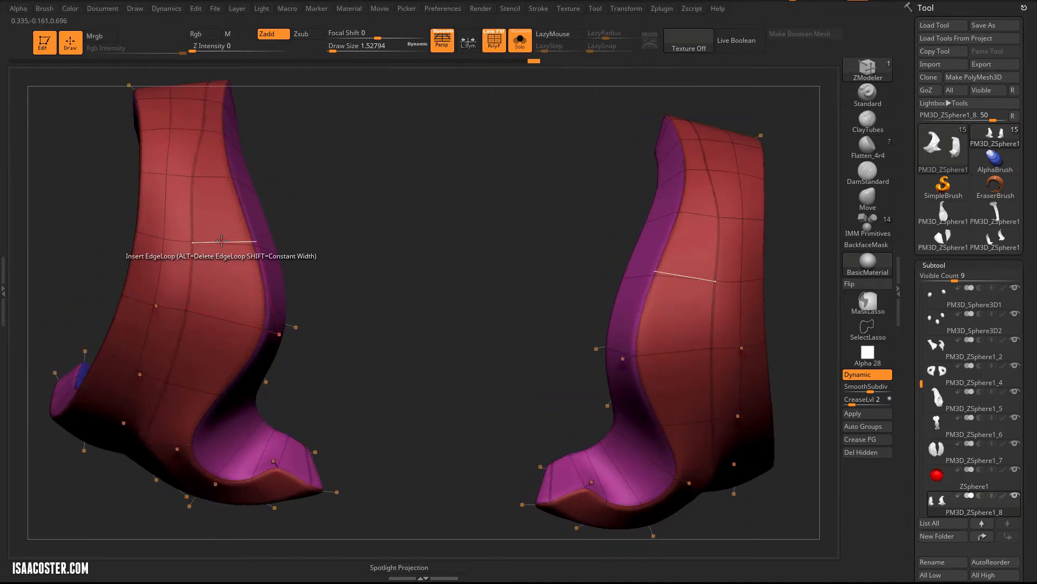
click(222, 240)
drag(305, 150, 292, 235)
key(shift+d)
key(shift+f)
key(d)
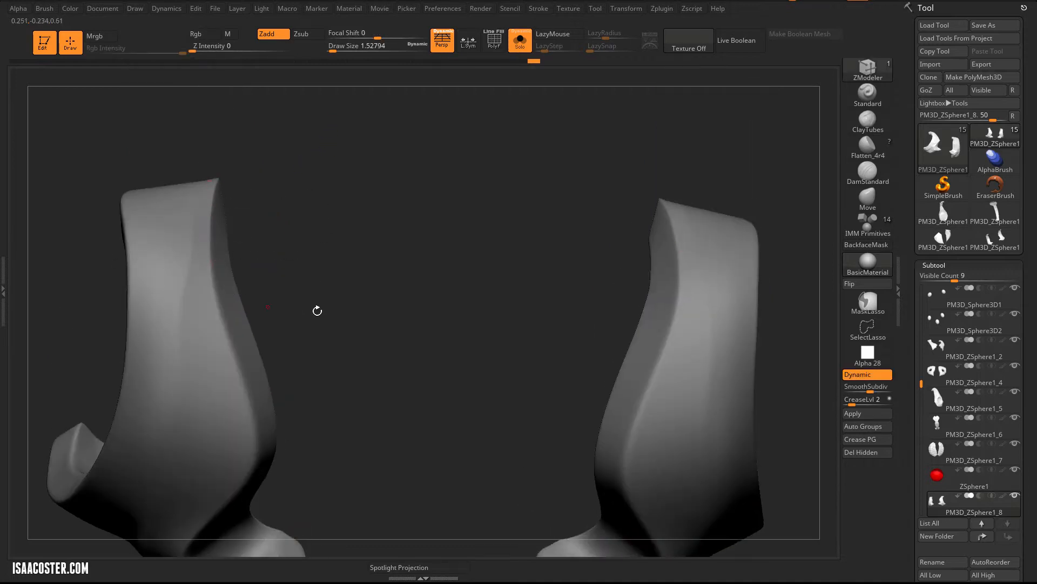
drag(317, 310, 268, 277)
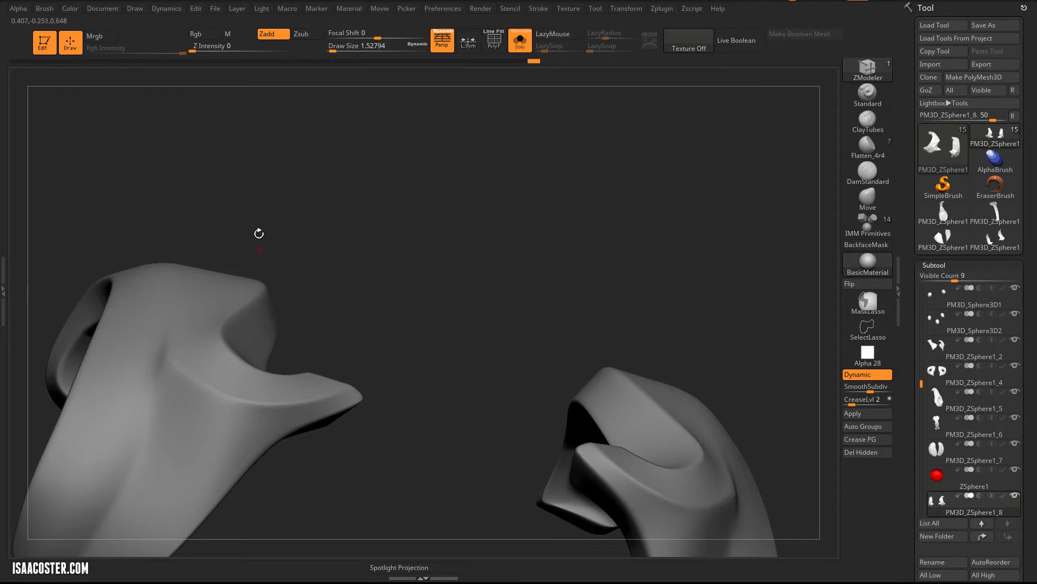
drag(322, 227, 273, 218)
Step: Reposition the unsmoothed plates' points around the cylinder recess and its pointed lip with the Move brush, then preview the subdivided shape
key(shift+d)
key(shift+f)
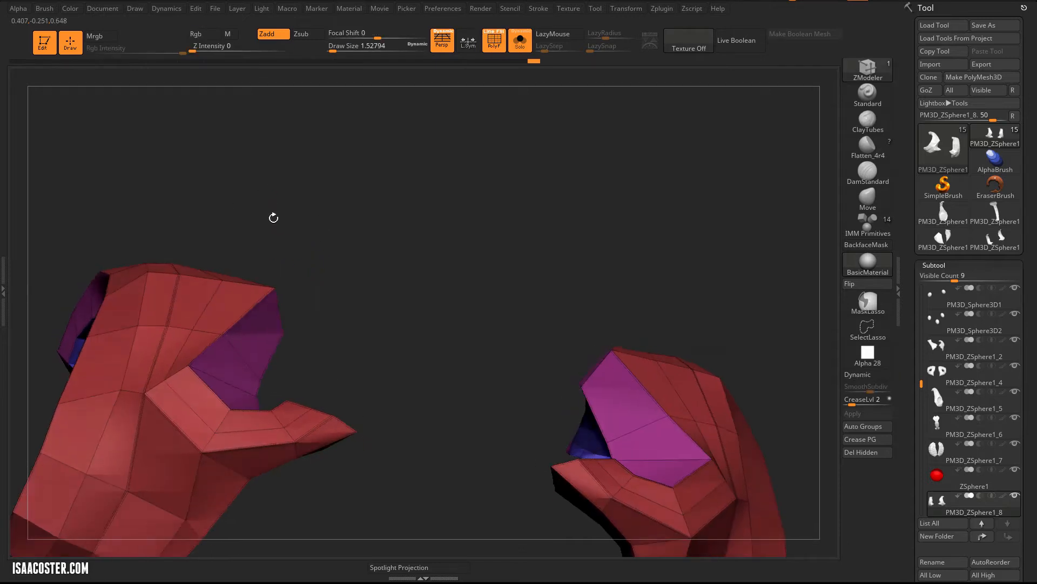
key(b)
key(m)
key(v)
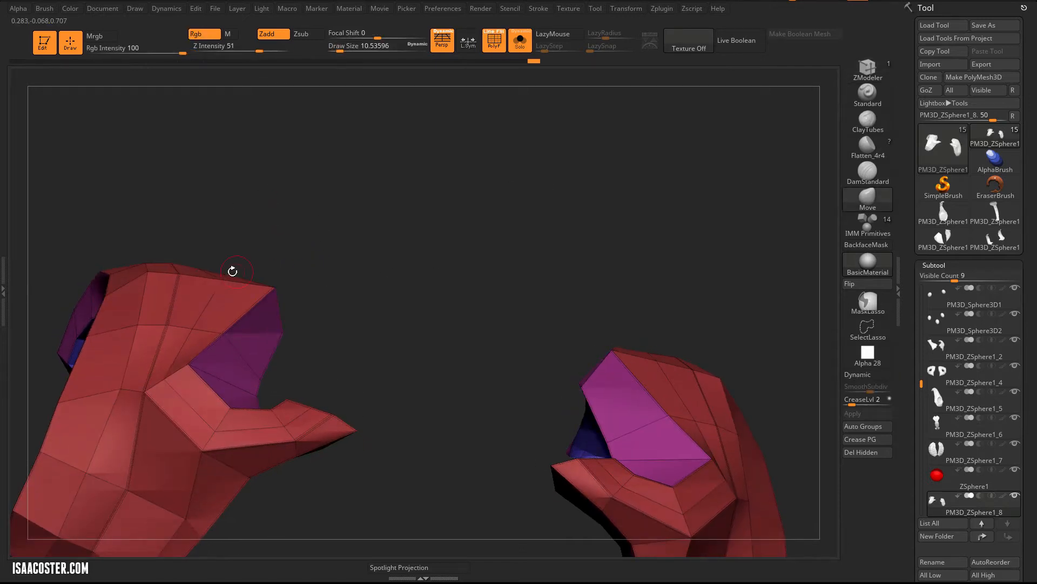
drag(241, 221, 214, 265)
drag(234, 229, 218, 267)
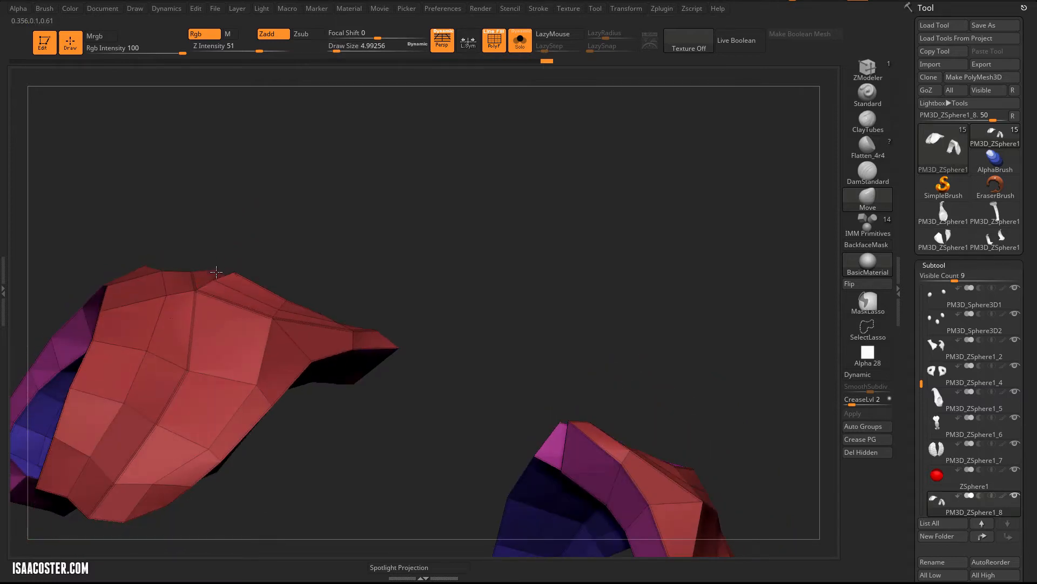
drag(270, 256, 320, 310)
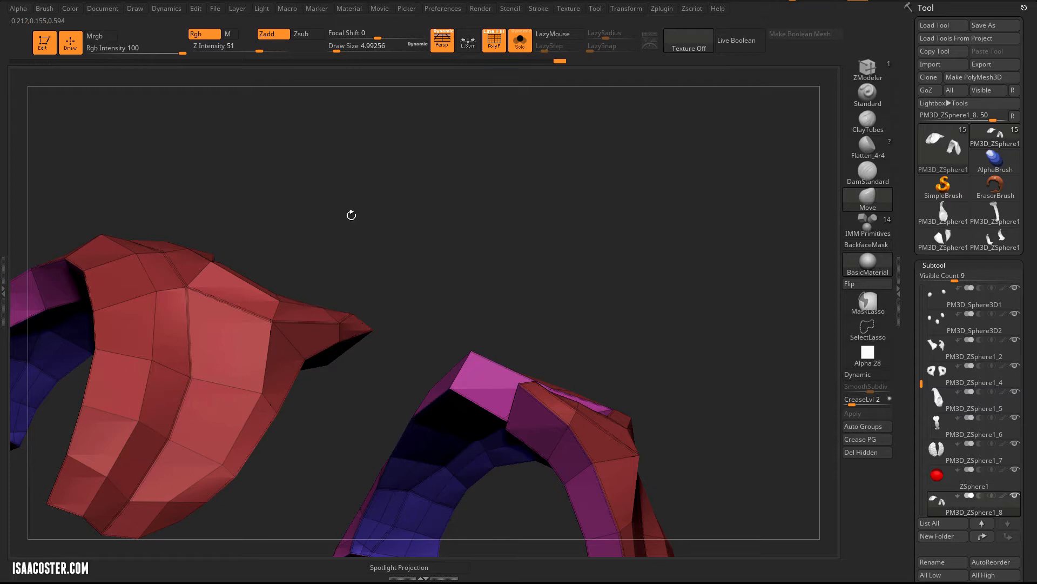
drag(351, 215, 336, 296)
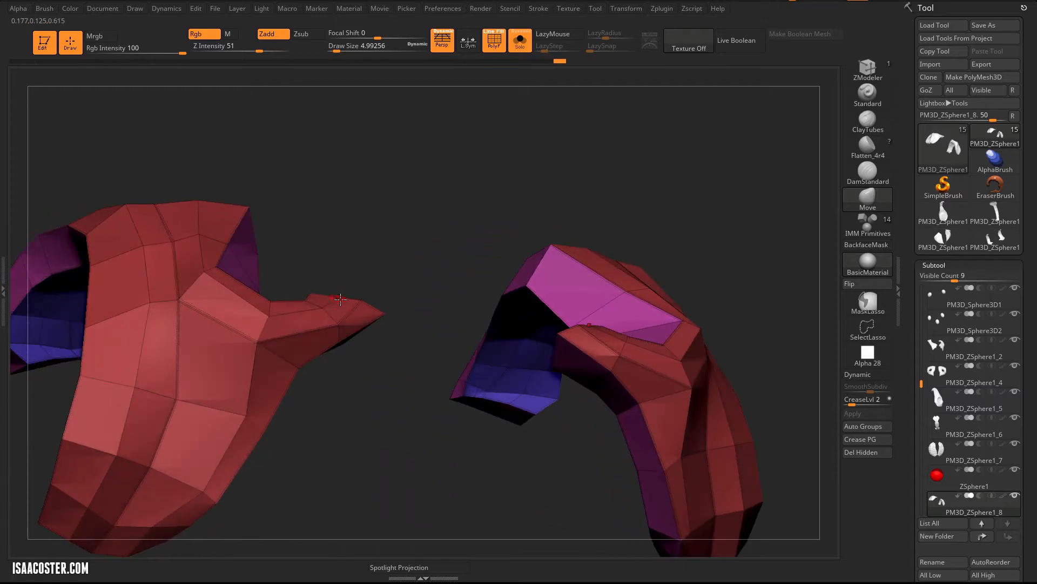
drag(335, 248, 209, 291)
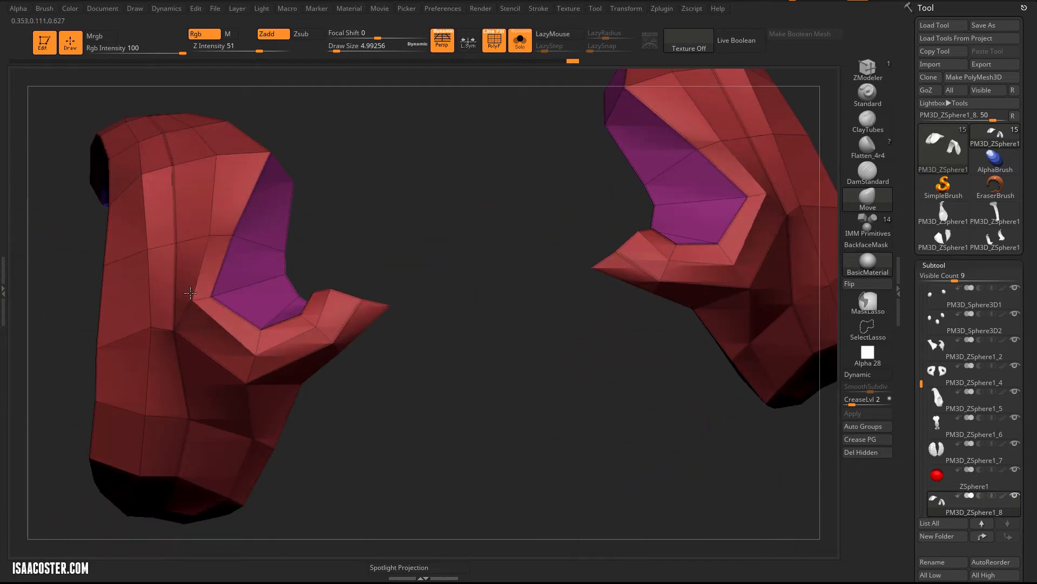
drag(323, 214, 342, 232)
key(d)
key(shift+f)
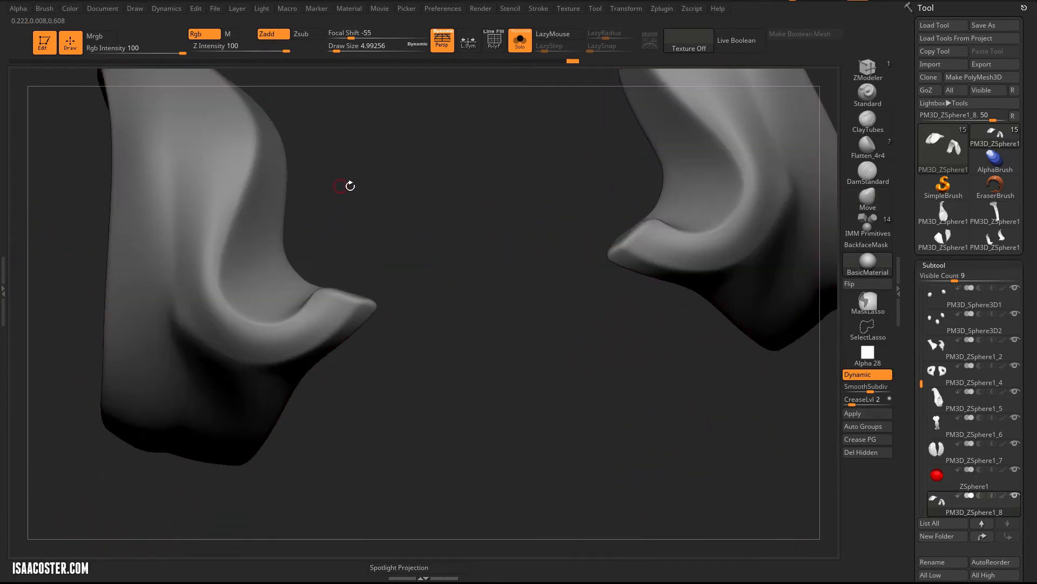
mouse_move(350, 186)
mouse_down()
mouse_move(377, 201)
mouse_move(354, 225)
mouse_up()
Step: Crease the edge loop running around the cylinder recess on the face plates with ZModeler and display the smoothed surface
key(b)
key(z)
key(m)
key(shift+f)
key(shift+d)
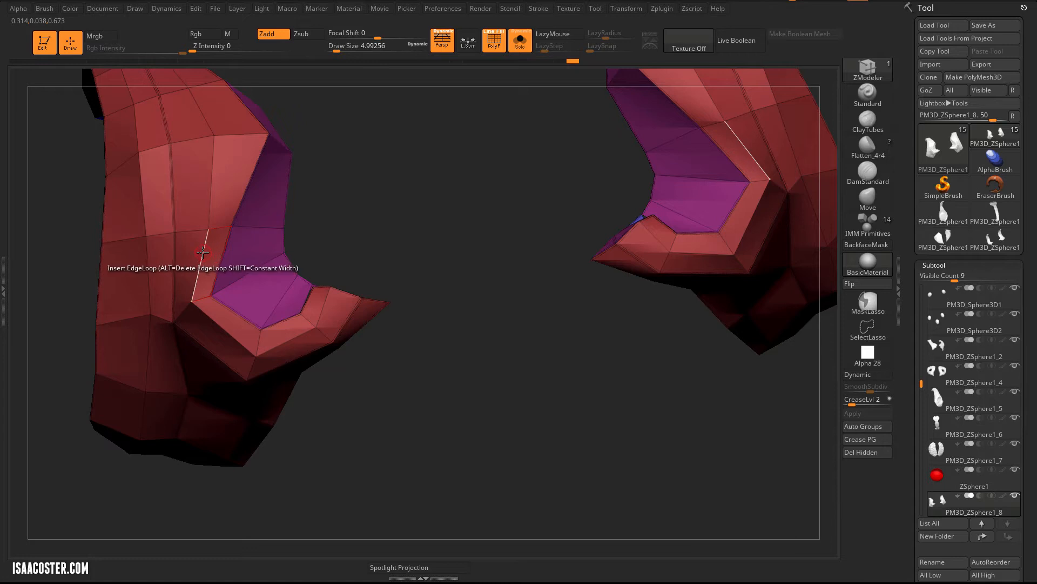
key(space)
click(118, 296)
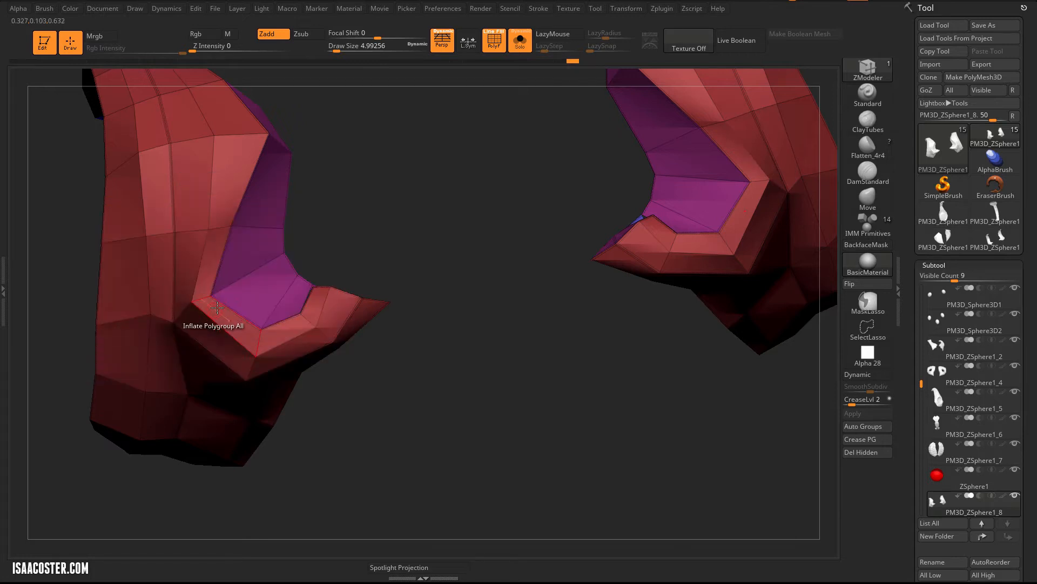
click(198, 274)
key(shift+f)
key(d)
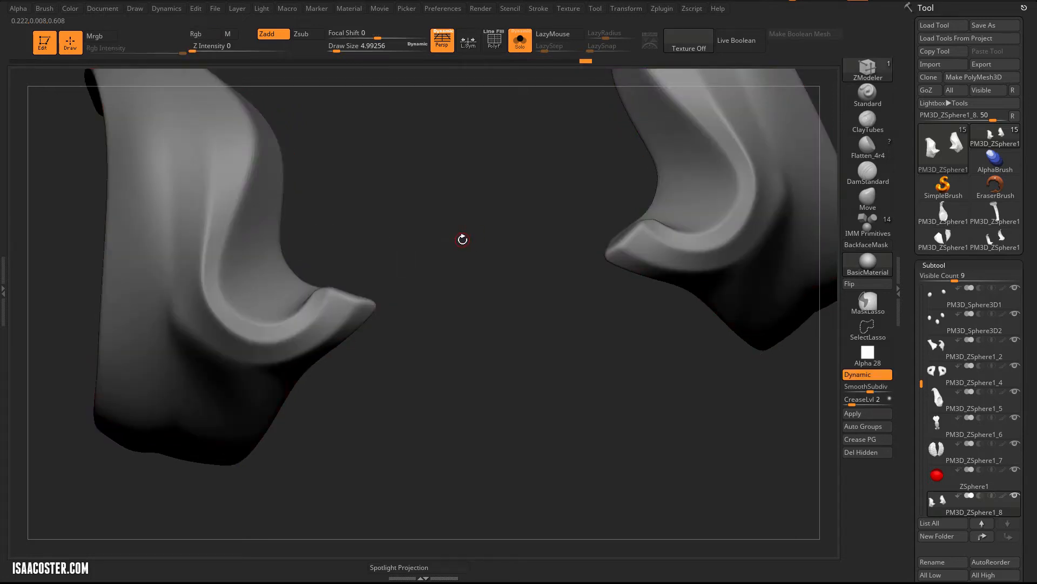
Step: Examine the creased face plates in isolation and together with all subtools
drag(463, 231, 232, 205)
drag(292, 171, 255, 215)
drag(339, 157, 335, 308)
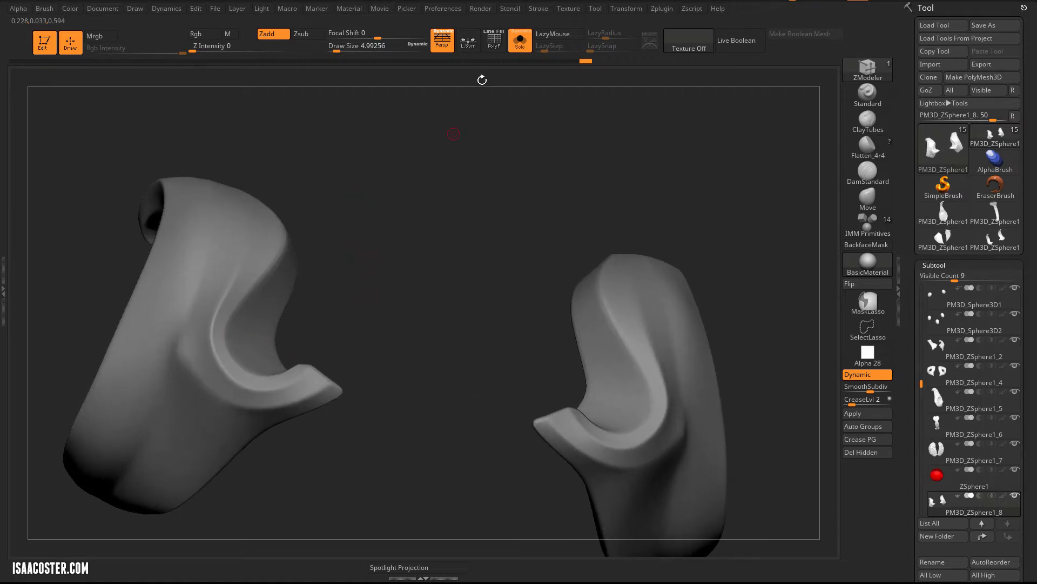
click(529, 48)
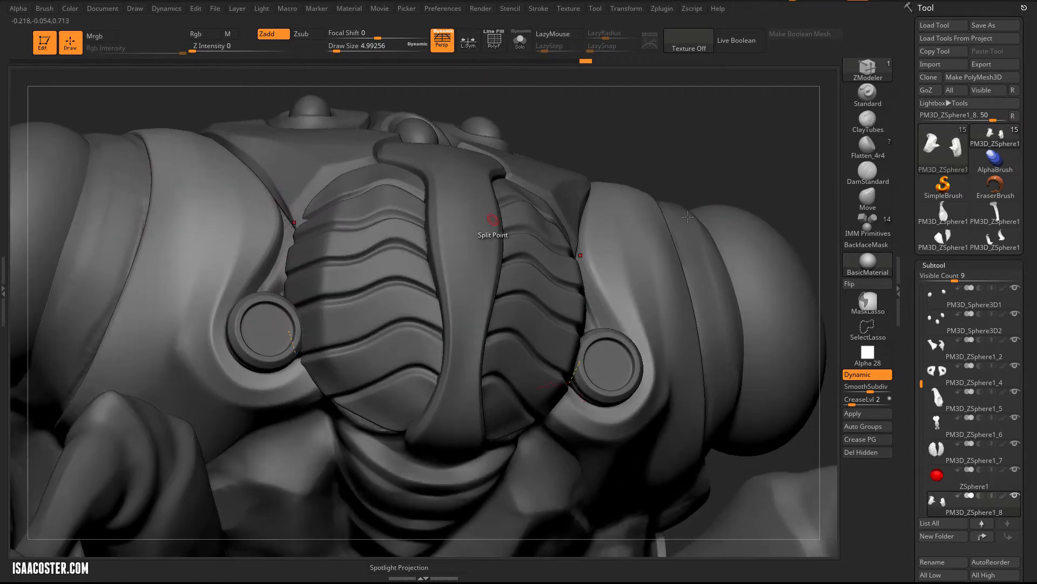
Step: Reshape the face plates around and below the cylinders with the Move brush, reducing the Draw Size to about 25
click(875, 202)
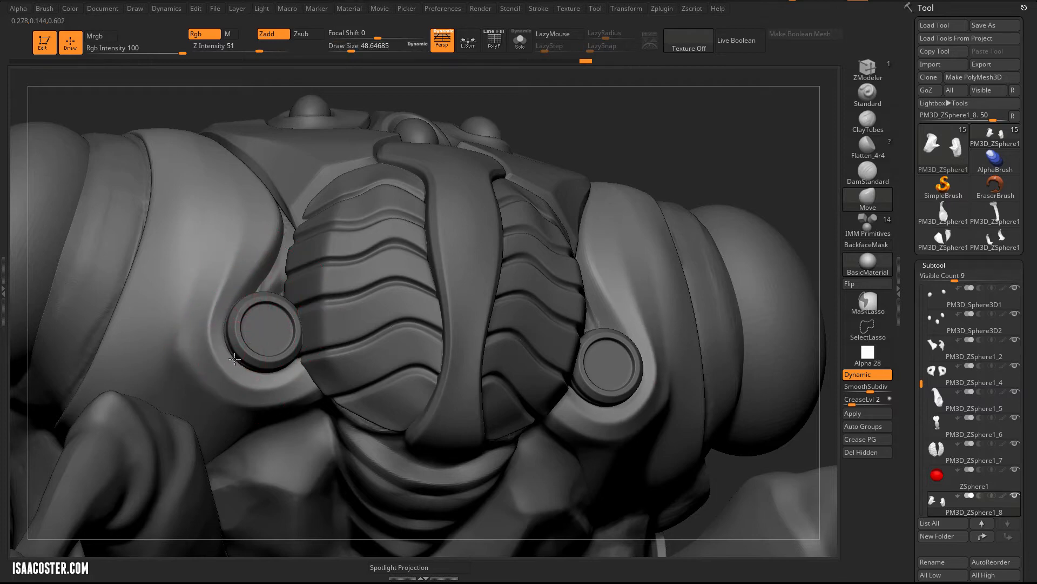
drag(546, 135, 339, 352)
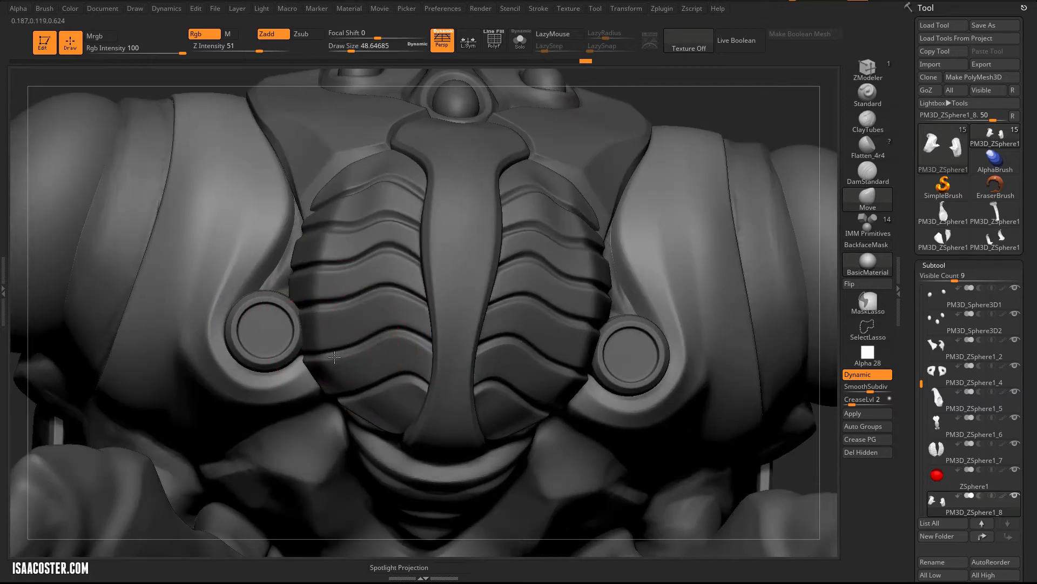
key(s)
drag(222, 373, 216, 369)
key(s)
mouse_move(216, 369)
mouse_down()
mouse_move(204, 366)
mouse_move(231, 382)
mouse_up()
key(s)
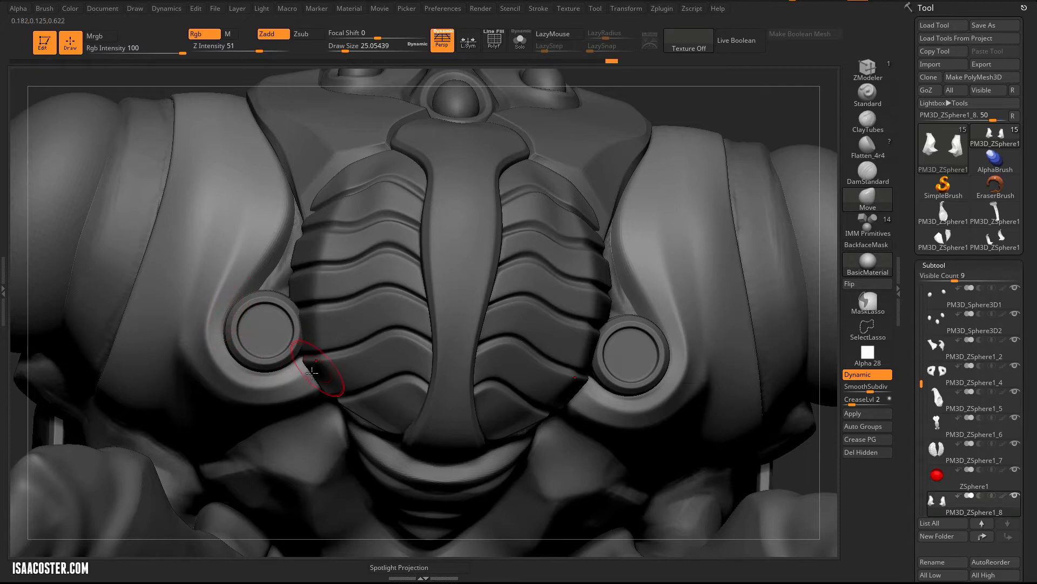
drag(312, 373, 319, 380)
mouse_move(663, 102)
alt+mouse_down()
mouse_move(653, 96)
mouse_move(680, 217)
mouse_move(662, 266)
mouse_move(575, 137)
mouse_move(562, 213)
alt+mouse_up()
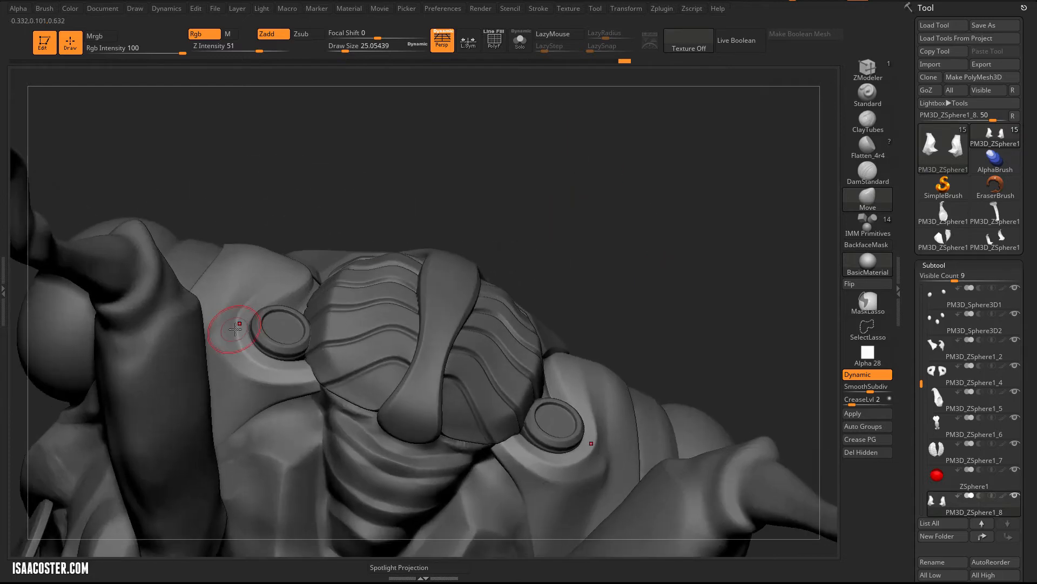
drag(306, 195, 305, 143)
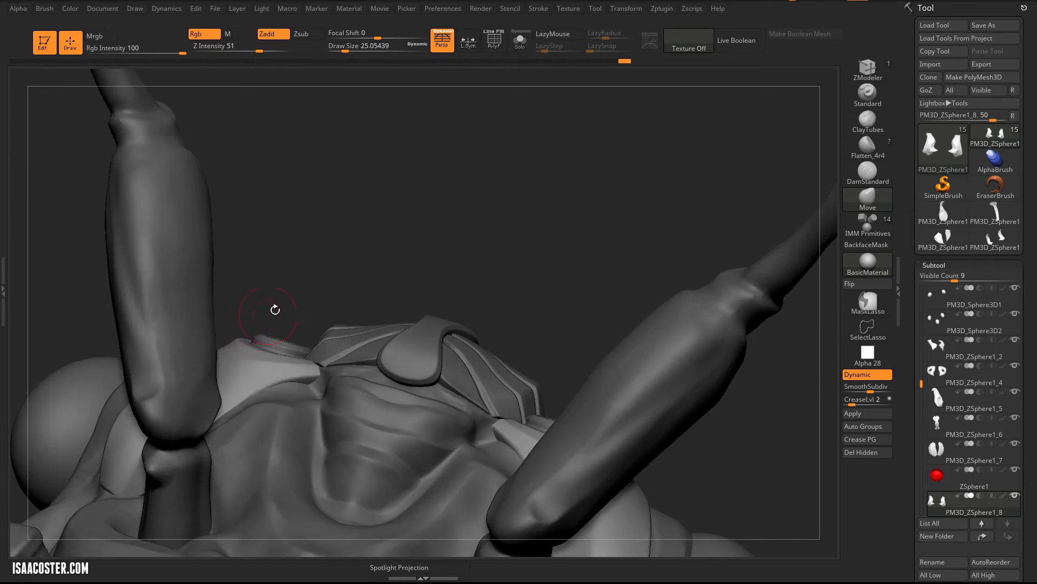
drag(275, 309, 313, 156)
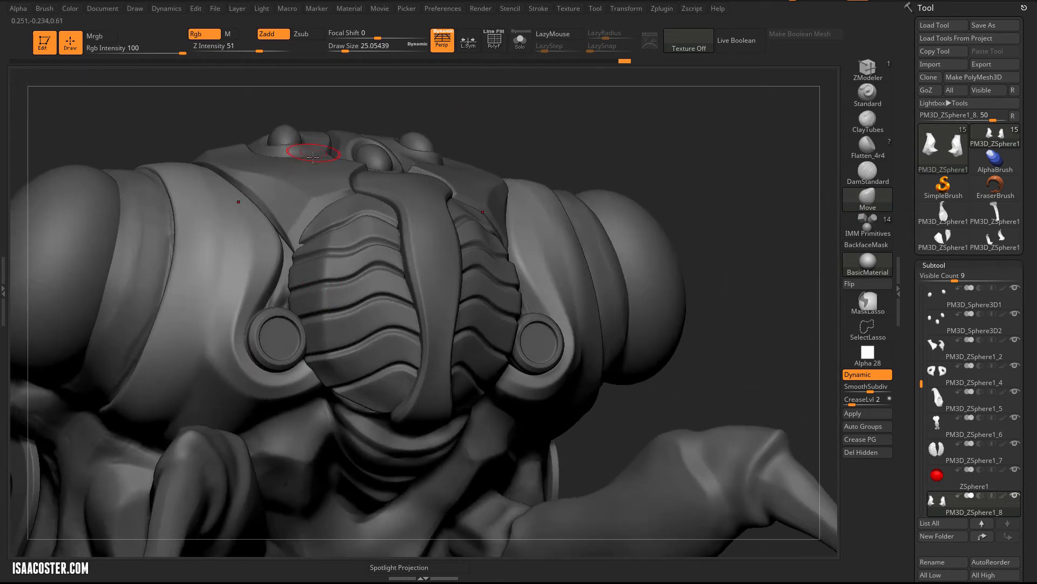
Step: Isolate the plates' unsmoothed mesh and adjust points along the recess rim with the Move brush at a Draw Size of about 2.2
click(520, 41)
drag(496, 114, 353, 207)
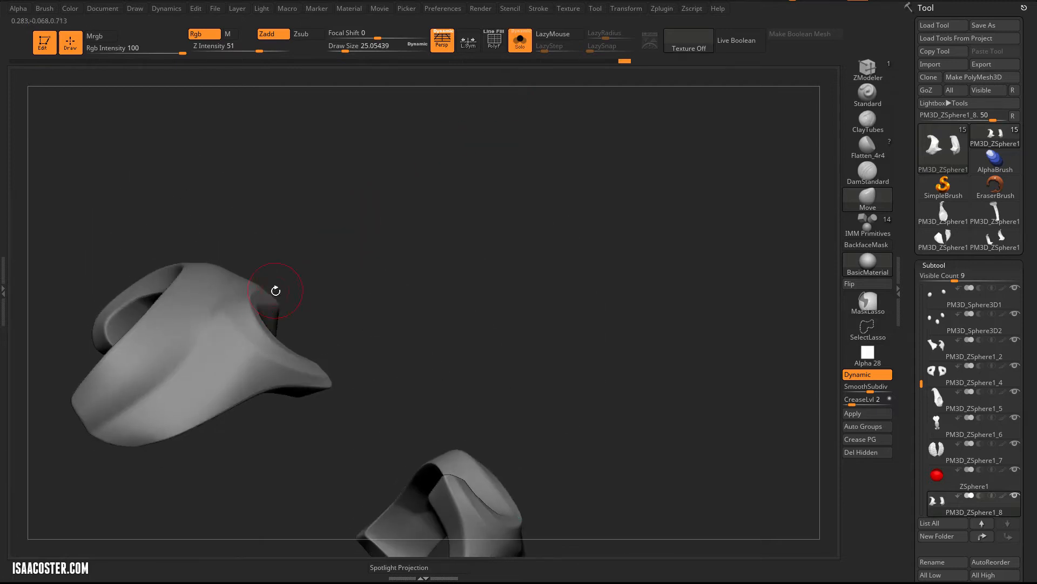
key(shift+d)
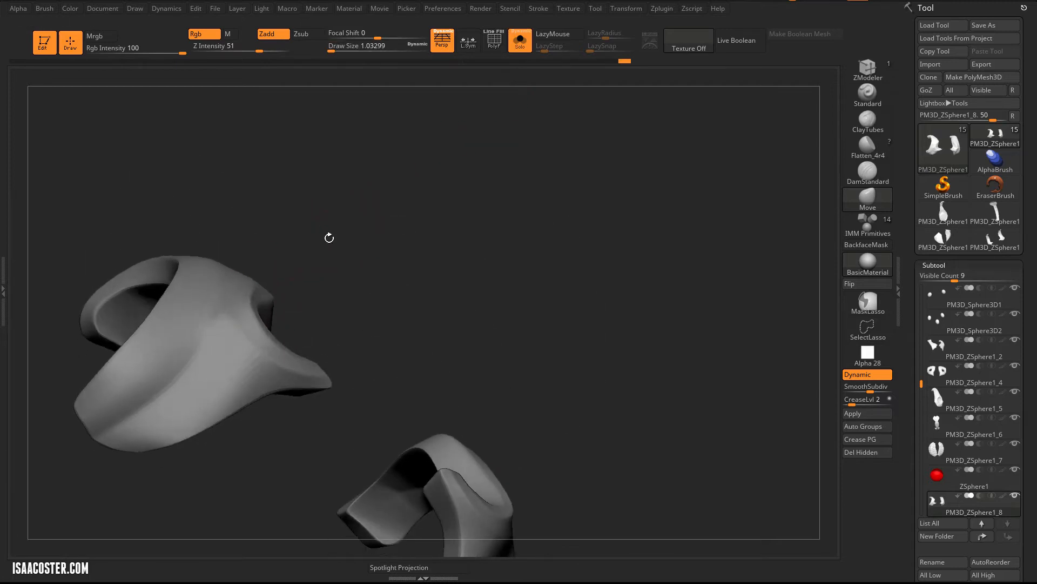
key(shift+f)
drag(393, 269, 322, 343)
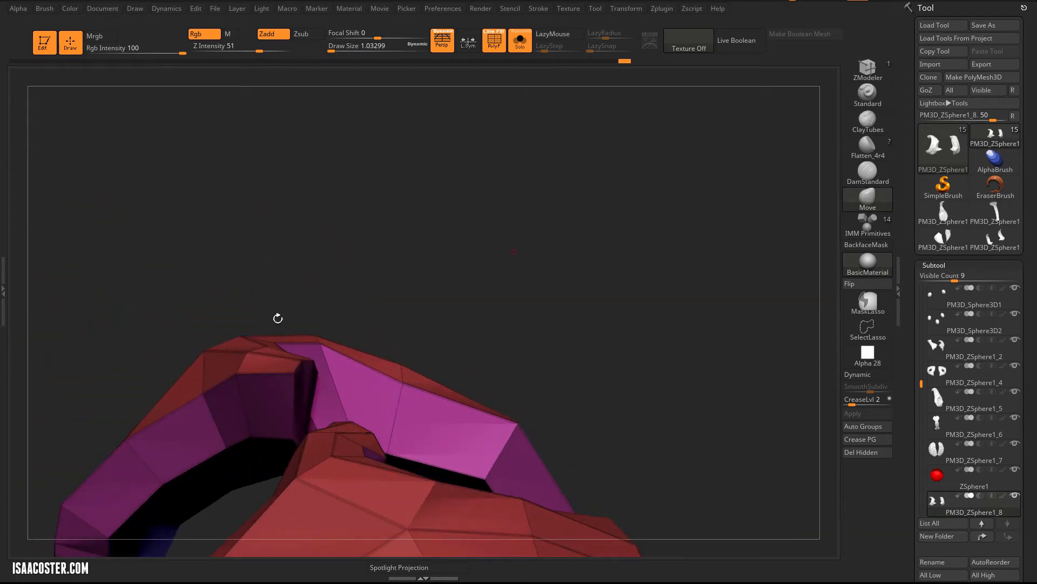
key(s)
click(319, 328)
mouse_move(321, 343)
mouse_down()
mouse_move(317, 316)
mouse_move(259, 313)
mouse_up()
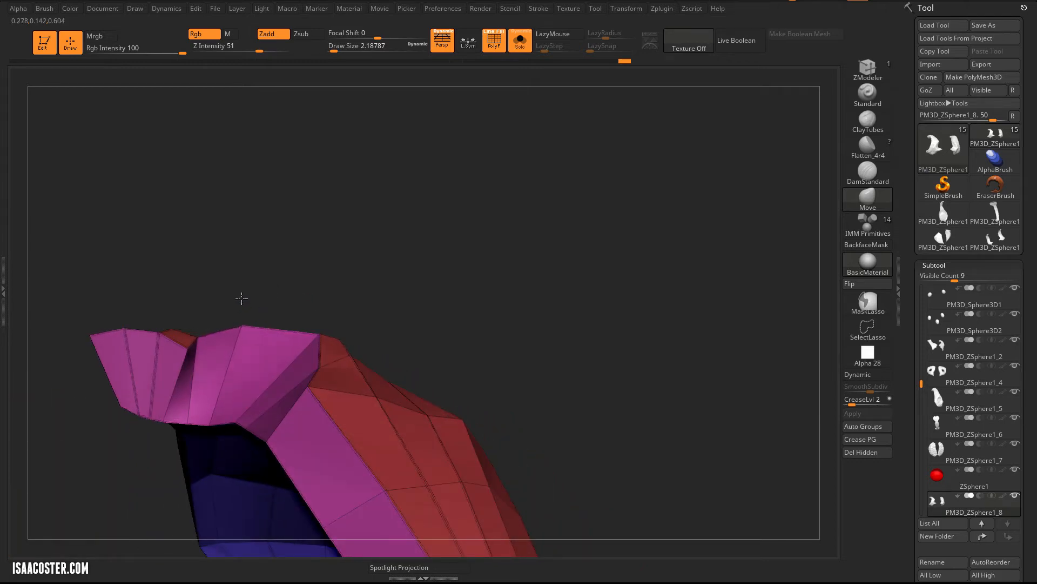
drag(242, 298, 315, 345)
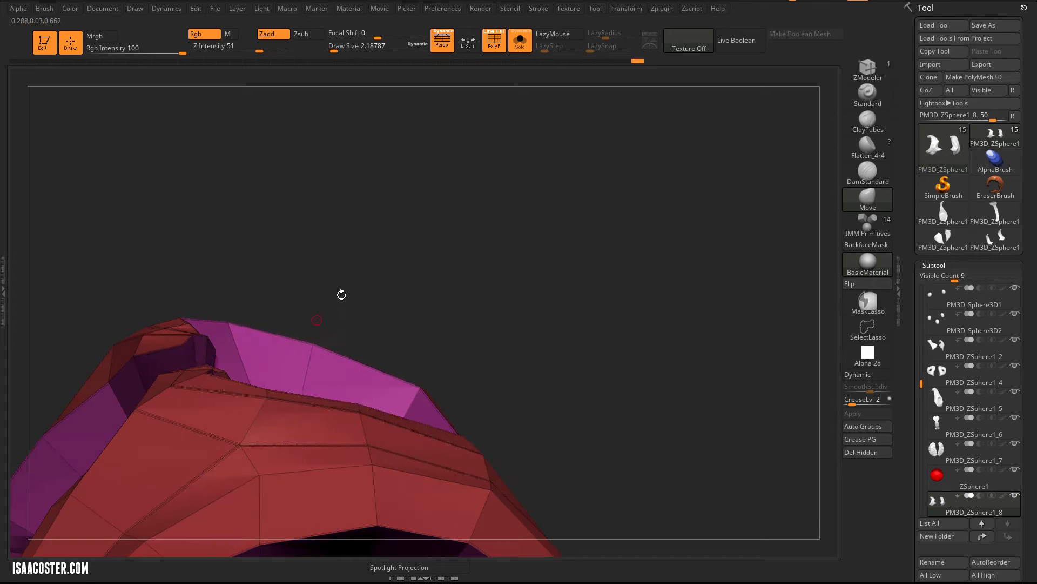
key(shift+f)
key(d)
drag(504, 254, 537, 338)
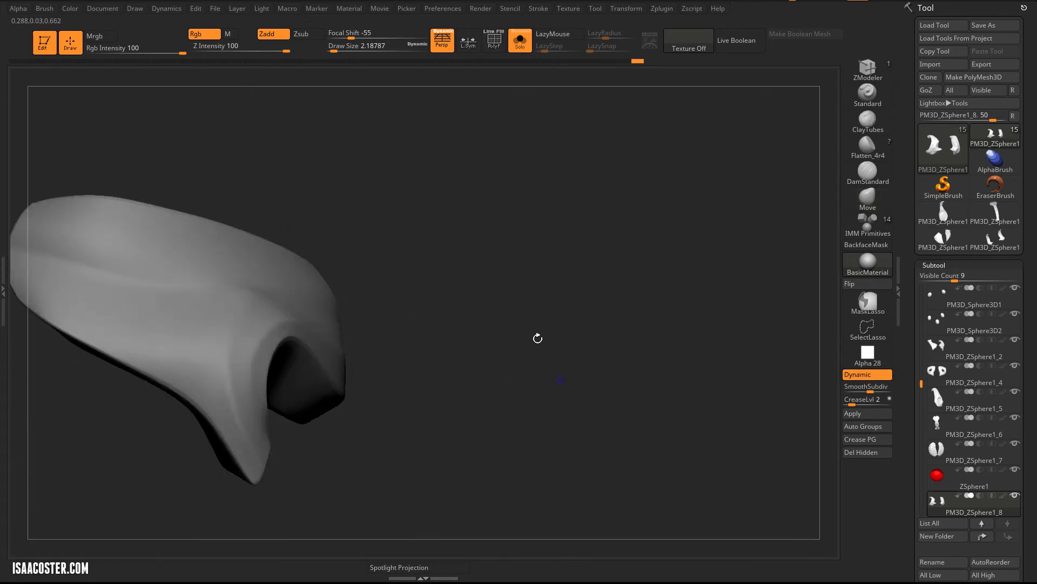
Step: Show all subtools and display the face plates' unsmoothed mesh beside the cylinder
click(520, 41)
drag(583, 249, 331, 326)
key(s)
drag(219, 357, 231, 356)
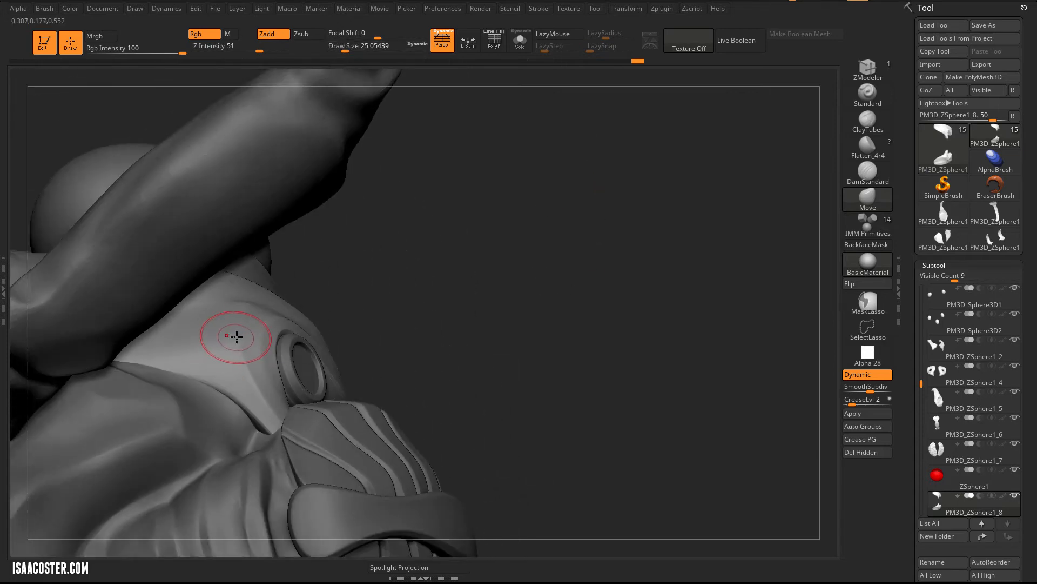
key(shift+d)
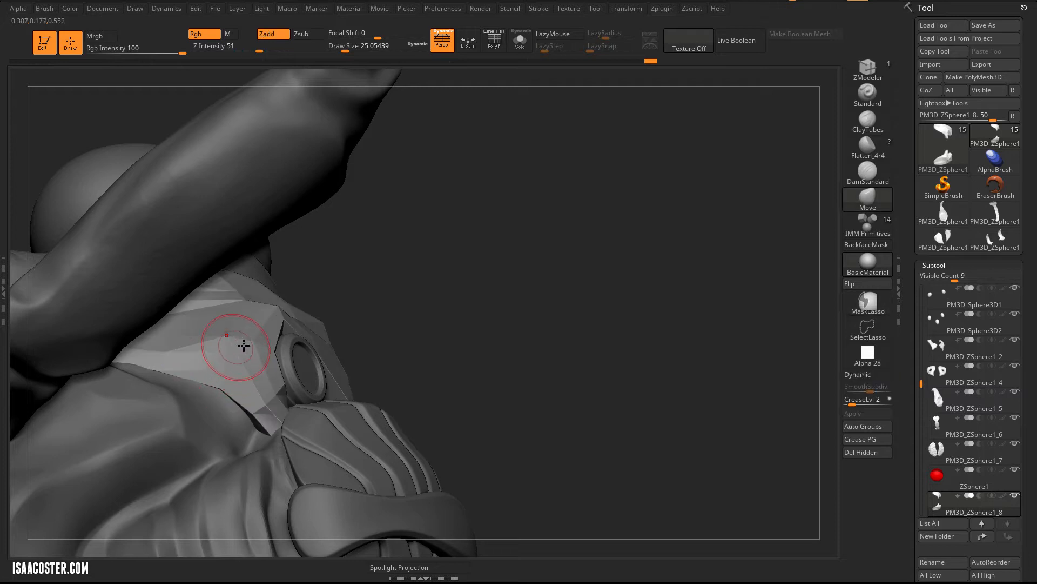
drag(393, 263, 345, 266)
Step: Shift the face plate's points behind the cylinder with the Move brush at a Draw Size of about 8.4 and examine the smoothed plates
key(s)
drag(265, 343, 258, 344)
drag(398, 245, 475, 246)
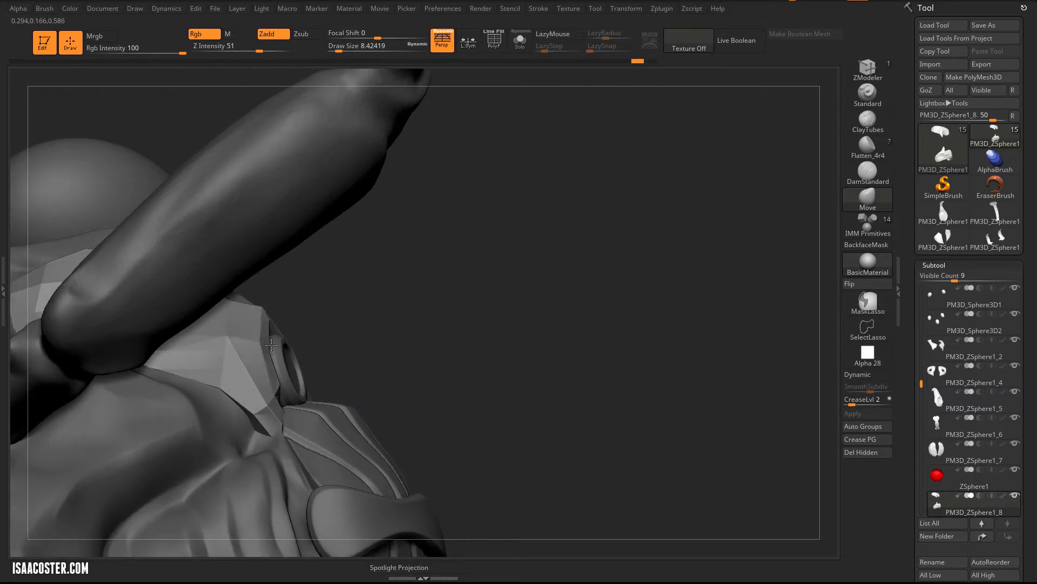
drag(261, 325, 262, 327)
drag(304, 330, 317, 377)
mouse_move(419, 280)
mouse_down()
mouse_move(433, 326)
mouse_move(402, 397)
mouse_up()
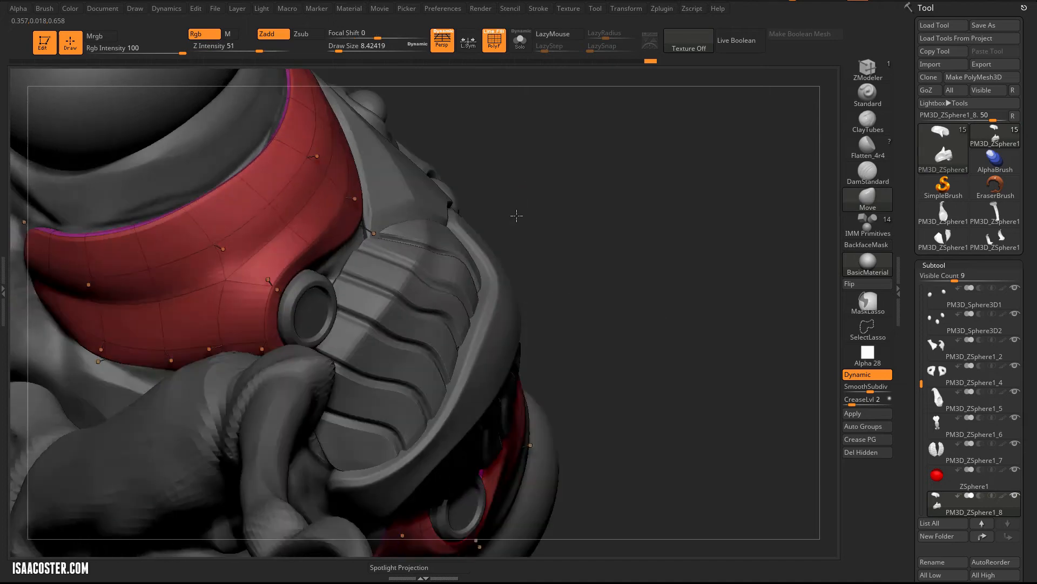
Step: Hide the polyframe and examine the smoothed face plate around the cylinder from several angles
mouse_move(514, 213)
mouse_down()
mouse_move(544, 211)
mouse_move(549, 248)
mouse_up()
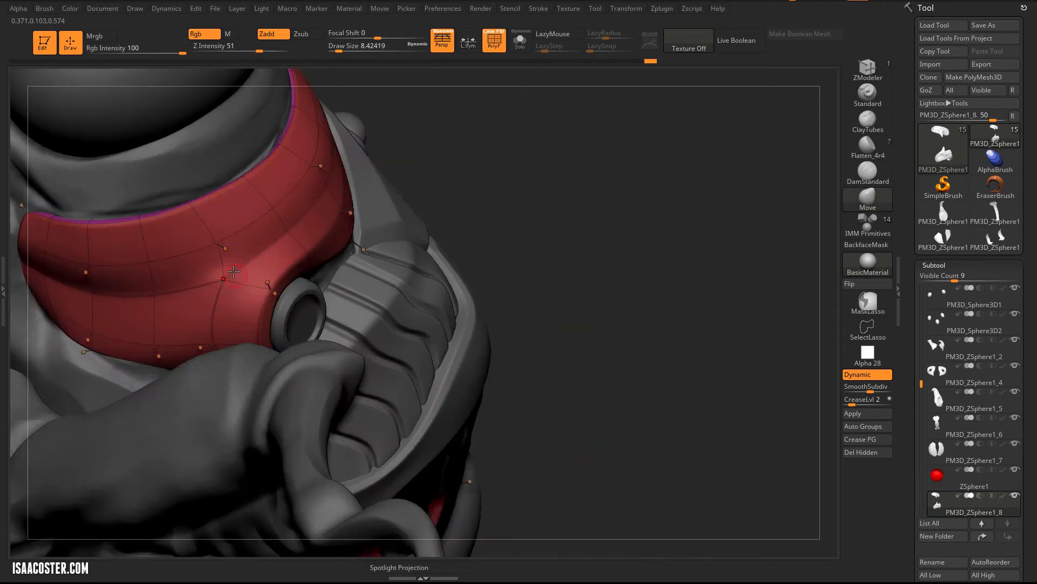
key(shift+f)
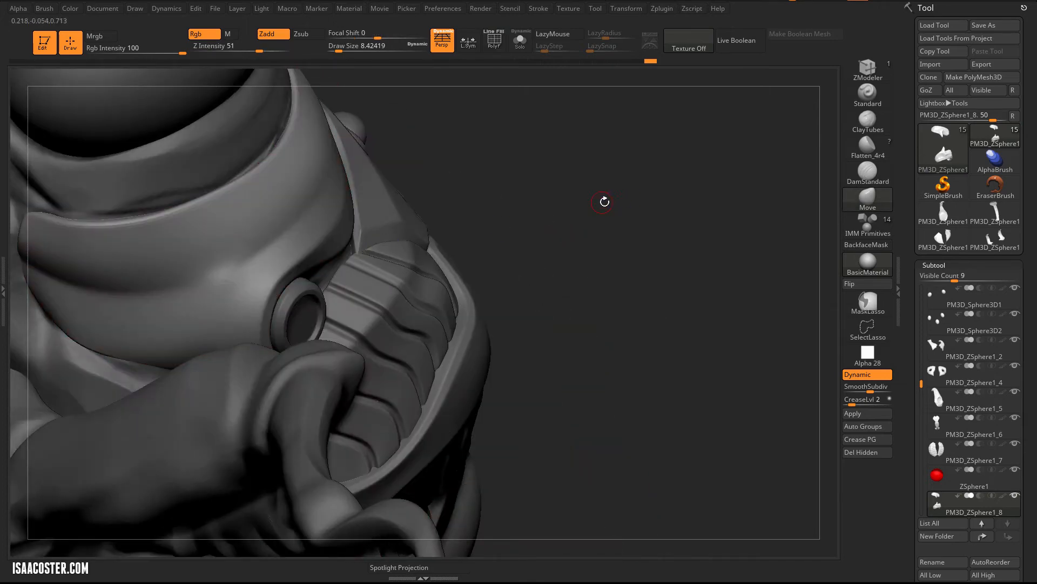
drag(590, 186, 228, 282)
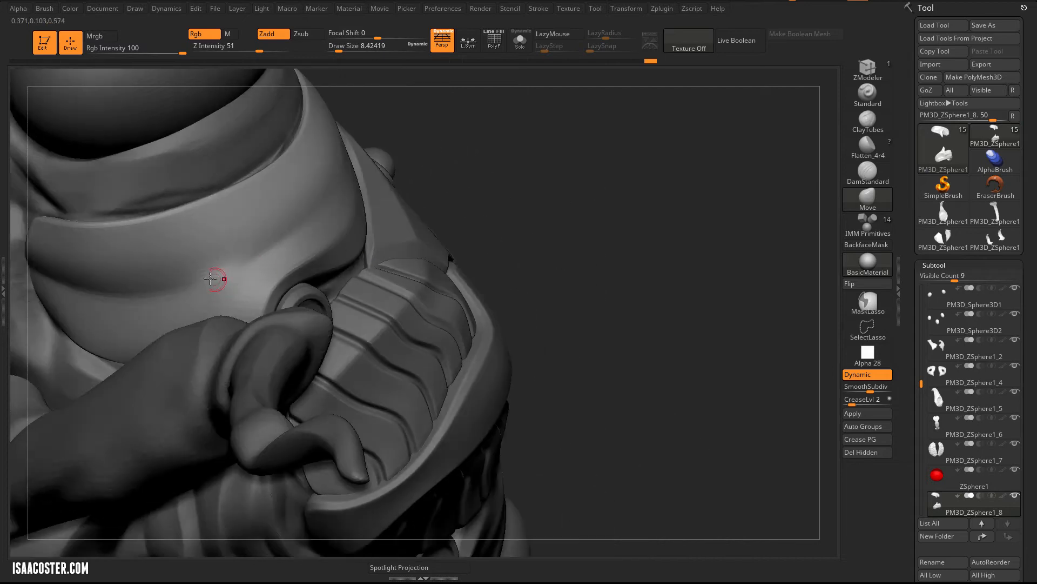
mouse_move(529, 171)
mouse_down()
mouse_move(547, 186)
mouse_move(520, 208)
mouse_move(241, 301)
mouse_up()
Step: Adjust the face plate's unsmoothed points beside the cylinder with the Move brush, restore smoothing and review the whole head from the front
key(shift+d)
key(b)
key(m)
key(v)
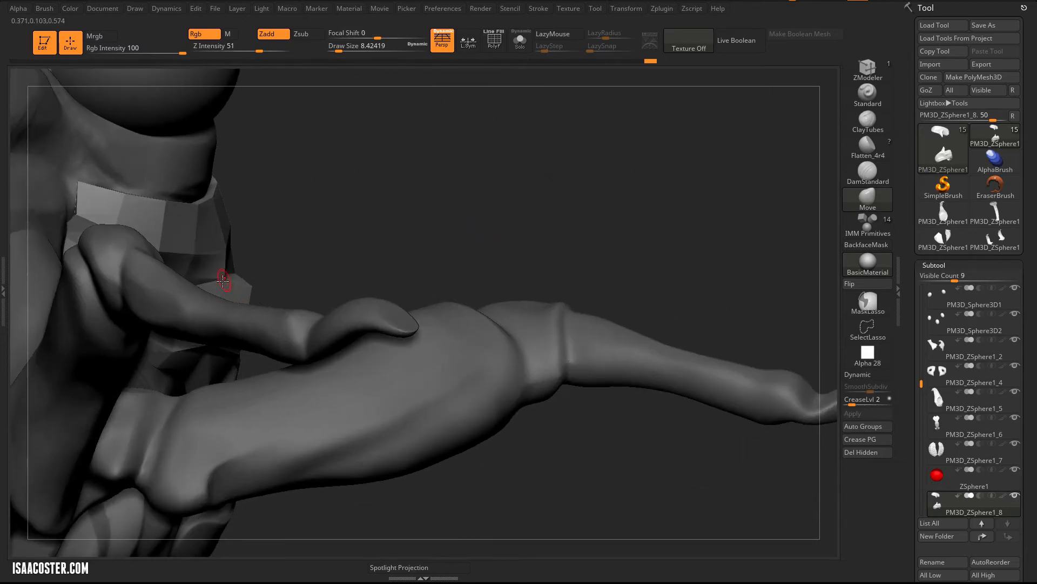
key(d)
key(shift+f)
drag(542, 164, 416, 217)
key(shift+f)
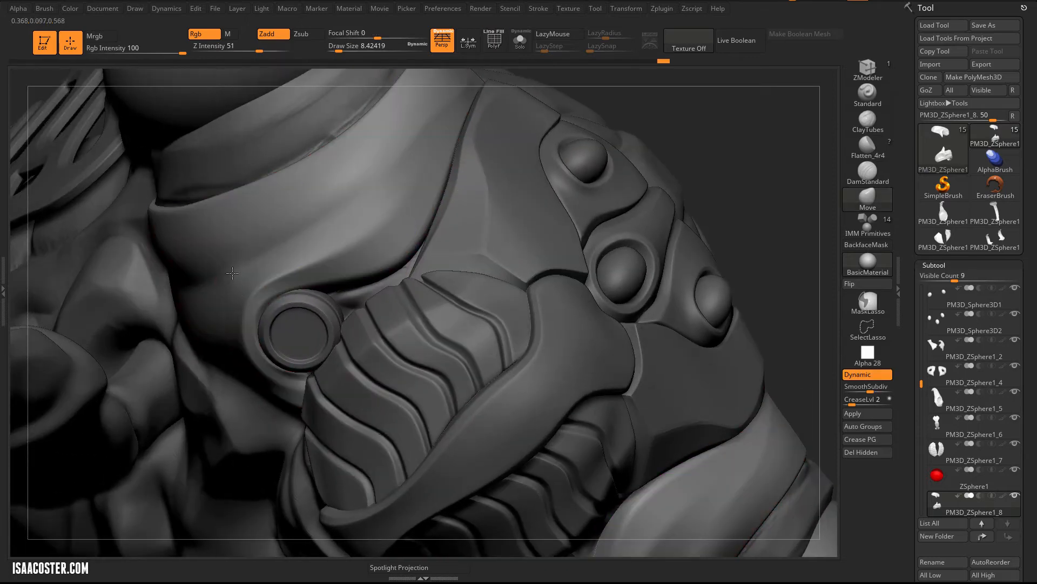
drag(810, 150, 789, 175)
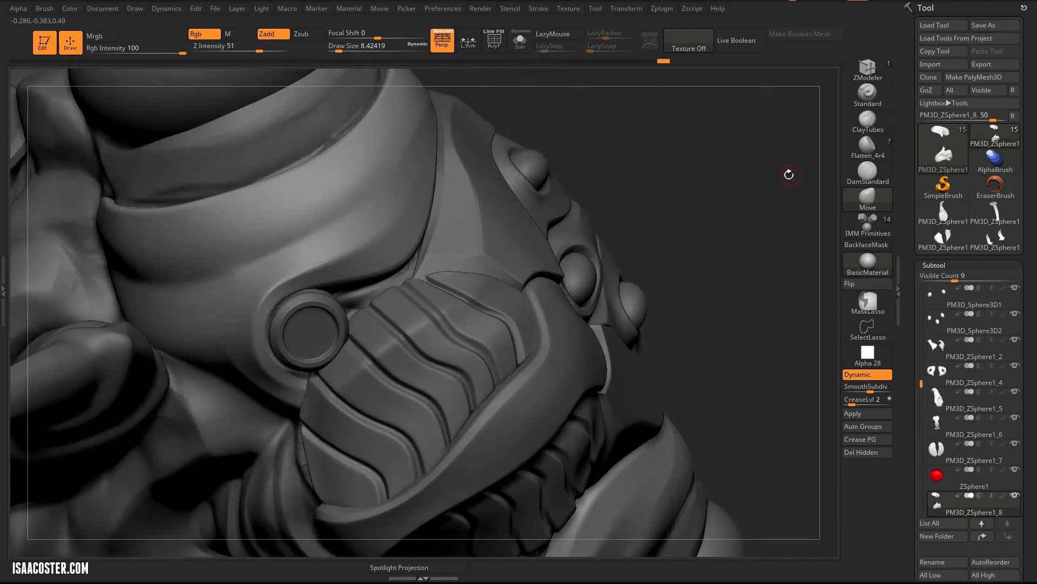
mouse_move(726, 181)
mouse_down()
mouse_move(666, 158)
mouse_move(676, 290)
mouse_move(637, 259)
mouse_move(657, 262)
mouse_move(736, 225)
mouse_up()
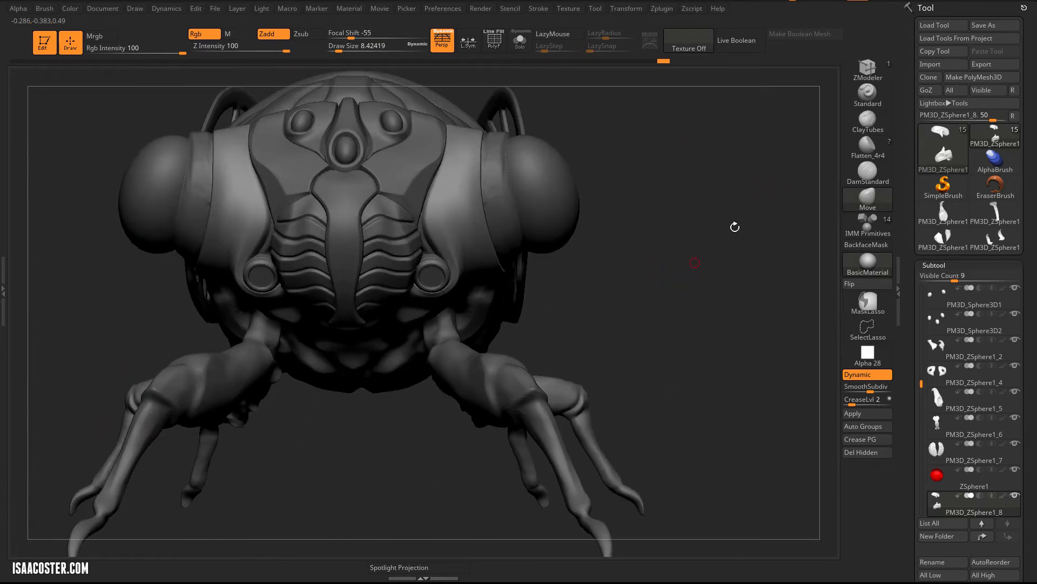
Step: Reshape the face plates' outer edges beside the eyes with the Move brush at a Draw Size of about 94, and reduce it to about 5.8
click(867, 199)
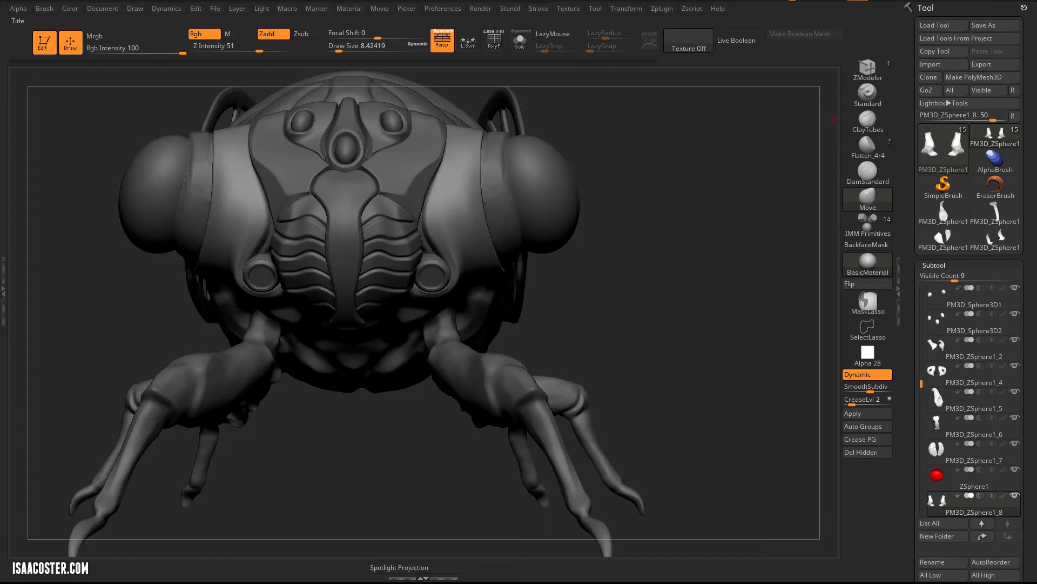
key(s)
drag(237, 201, 259, 201)
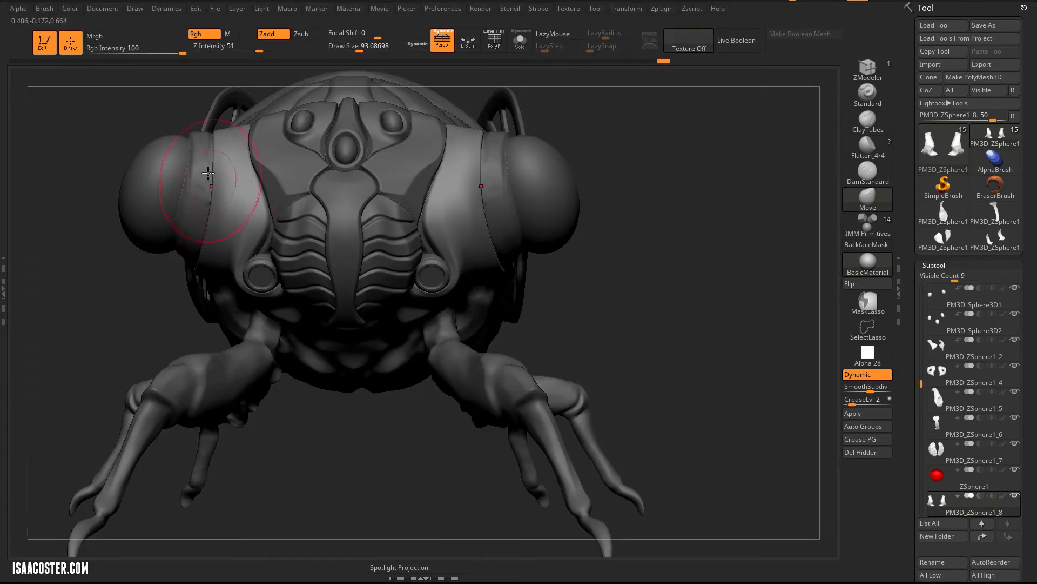
drag(206, 170, 214, 167)
drag(205, 209, 209, 208)
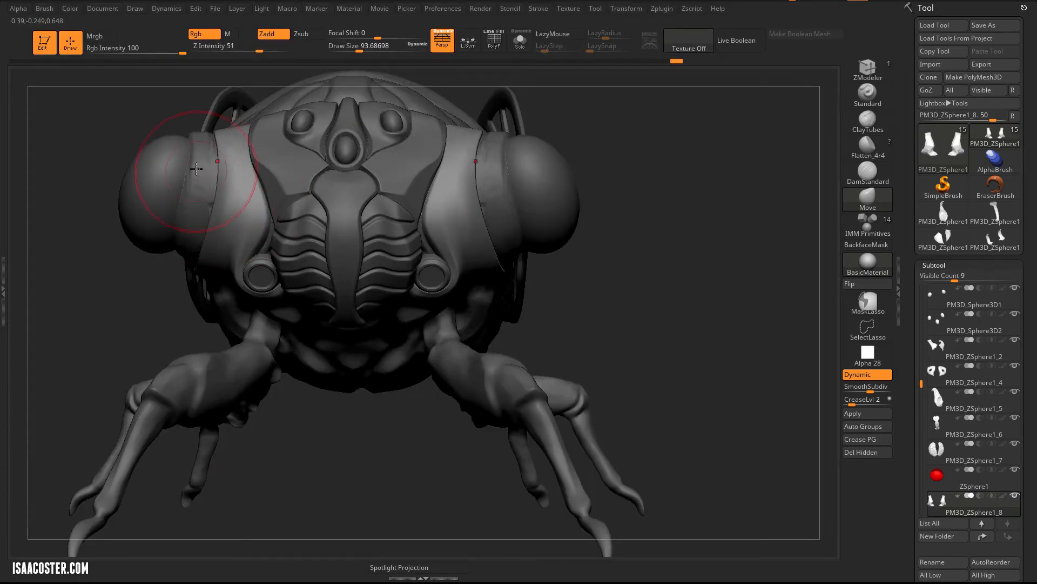
mouse_move(136, 142)
mouse_down()
mouse_move(164, 213)
mouse_move(640, 238)
mouse_move(616, 213)
mouse_move(637, 237)
mouse_move(655, 221)
mouse_move(656, 252)
mouse_move(578, 158)
mouse_move(527, 153)
mouse_up()
key(s)
mouse_move(529, 157)
mouse_down()
mouse_move(534, 172)
mouse_move(562, 157)
mouse_move(573, 166)
mouse_move(562, 171)
mouse_move(737, 243)
mouse_up()
key(s)
mouse_move(735, 248)
mouse_down()
mouse_move(723, 248)
mouse_move(699, 169)
mouse_up()
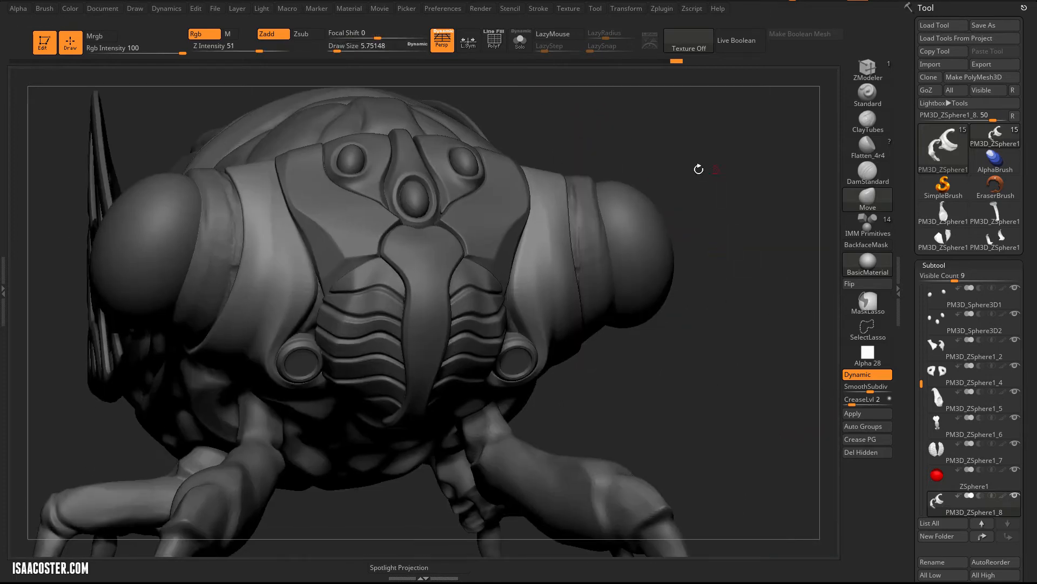
Step: Select the ZSphere1 subtool and turn on Edit Topology with the view on the side of the eye
click(943, 478)
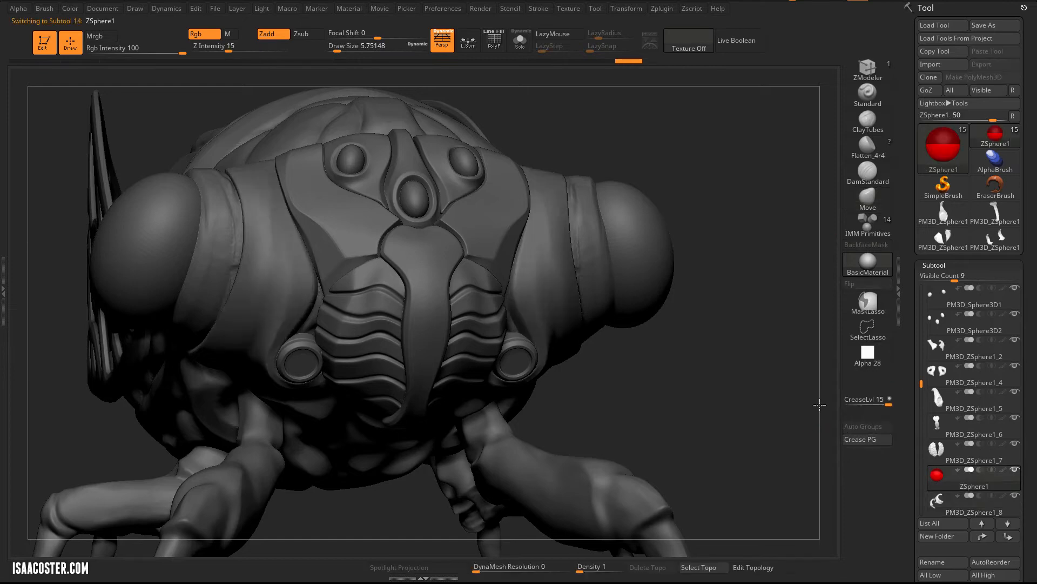
mouse_move(820, 404)
mouse_down()
mouse_move(648, 324)
mouse_move(589, 258)
mouse_up()
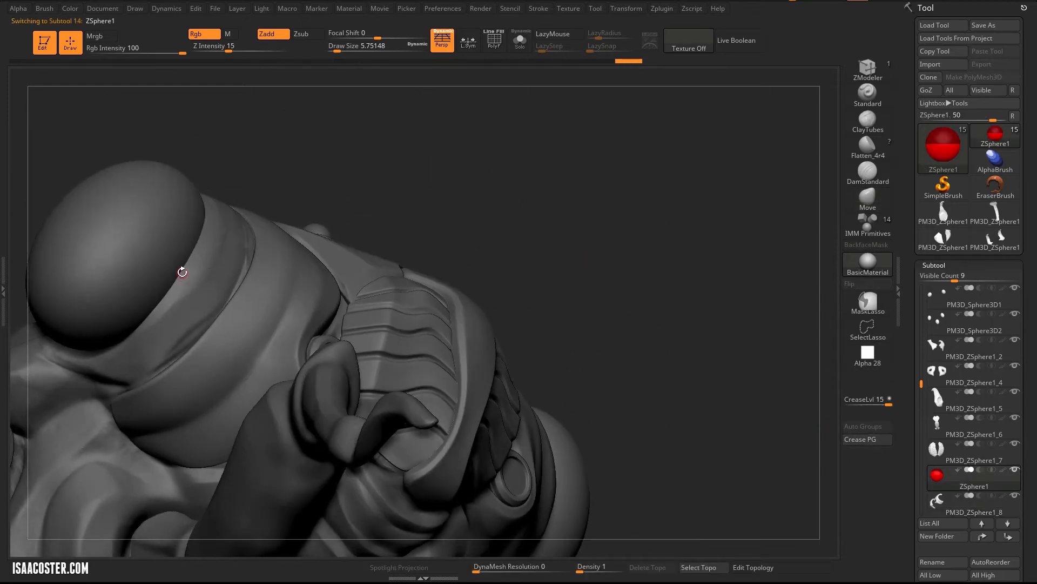
mouse_move(282, 158)
mouse_down()
mouse_move(292, 139)
mouse_move(287, 167)
mouse_move(108, 353)
mouse_up()
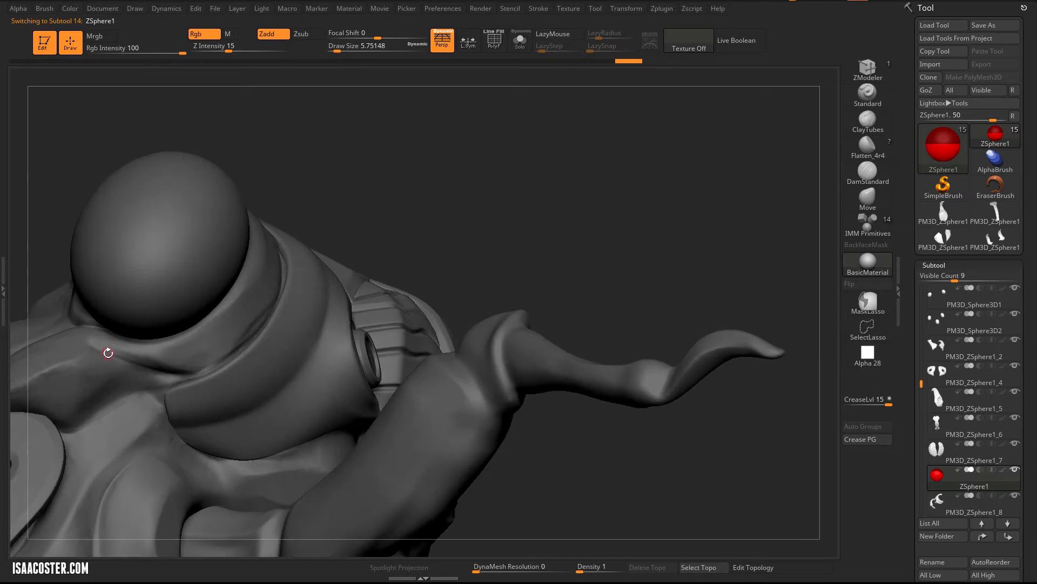
click(738, 570)
mouse_move(690, 472)
mouse_down()
mouse_move(608, 194)
mouse_move(589, 177)
mouse_move(242, 323)
mouse_up()
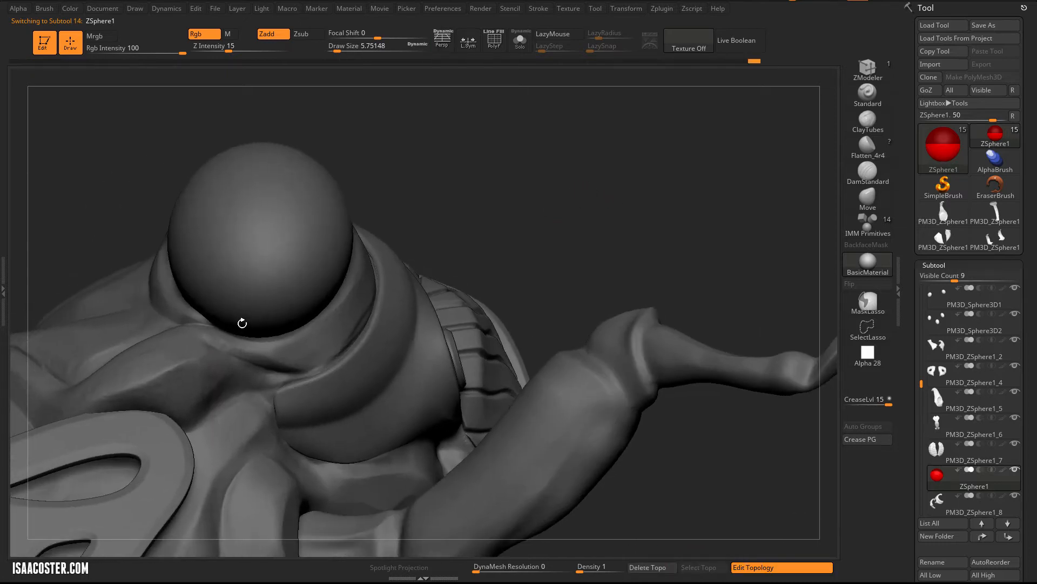
Step: Draw the first topology quads as a narrow strip on the socket surface beneath the eye, continuing toward the face plate
click(214, 331)
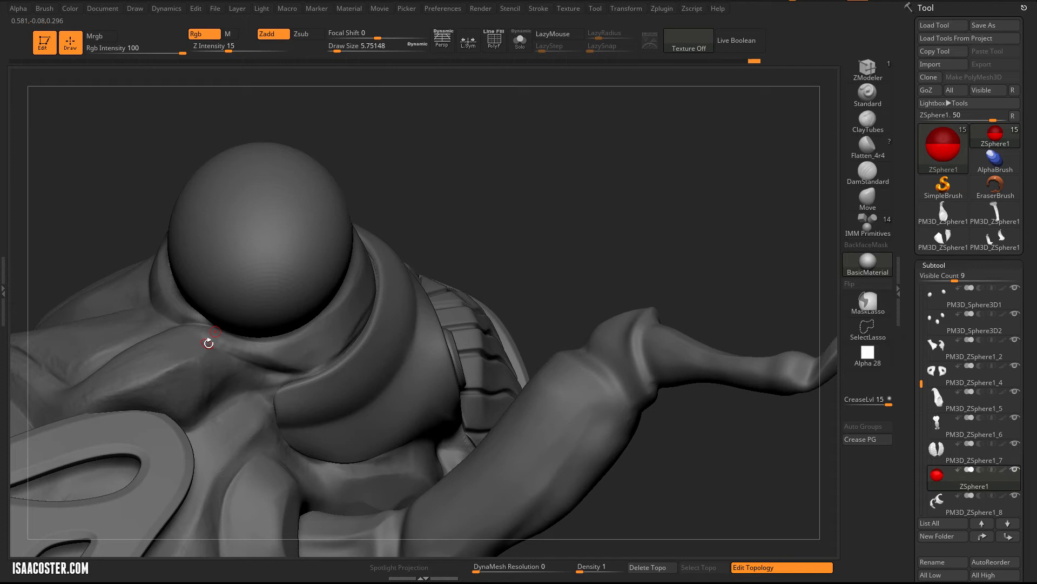
click(271, 344)
click(215, 332)
click(317, 323)
mouse_move(319, 323)
right_down()
mouse_move(440, 225)
mouse_move(376, 278)
right_up()
click(372, 273)
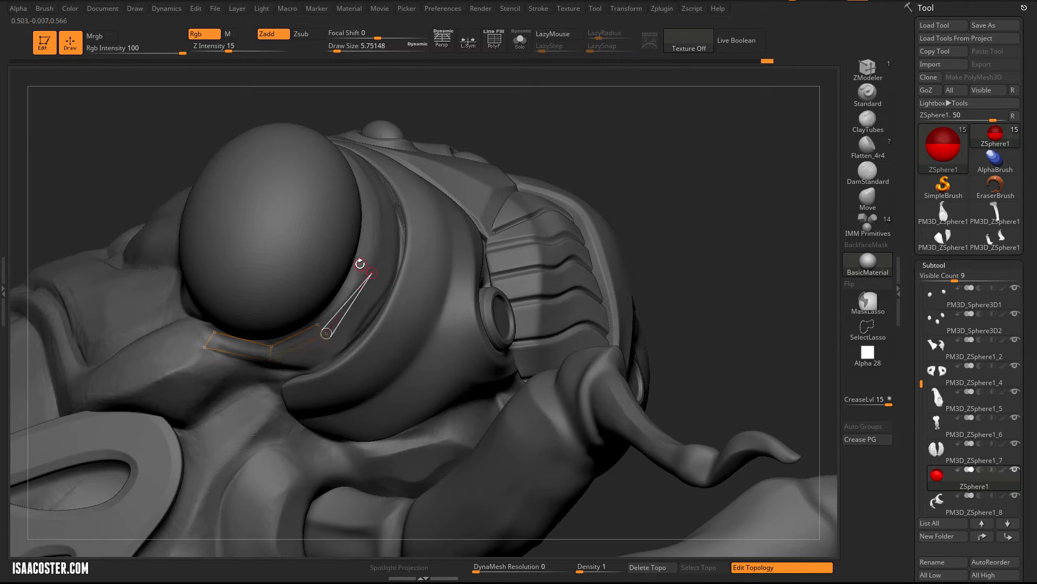
click(317, 323)
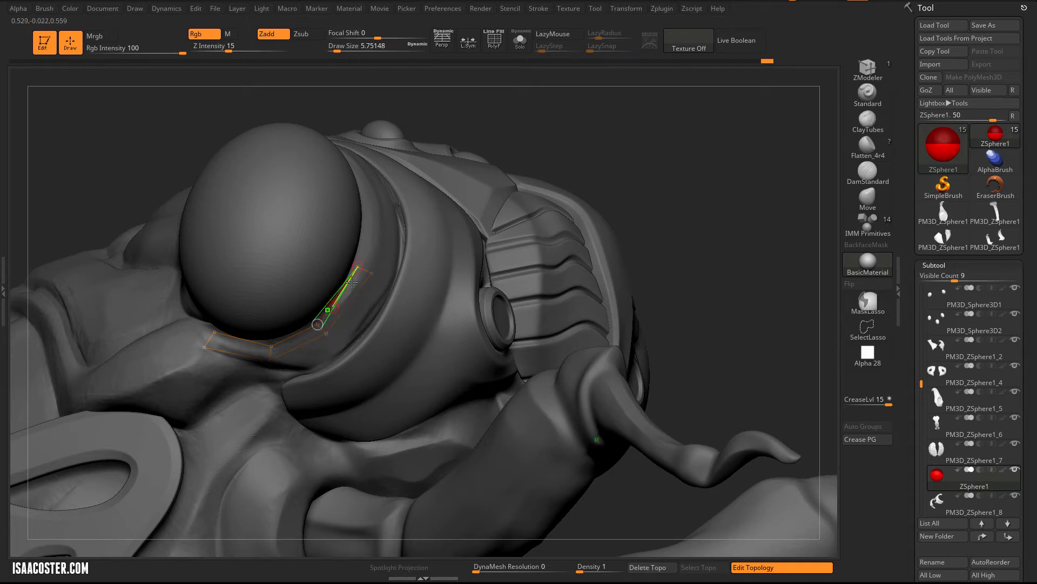
Step: Extend the topology strip with further quads up the front side of the eye socket
click(368, 209)
click(381, 215)
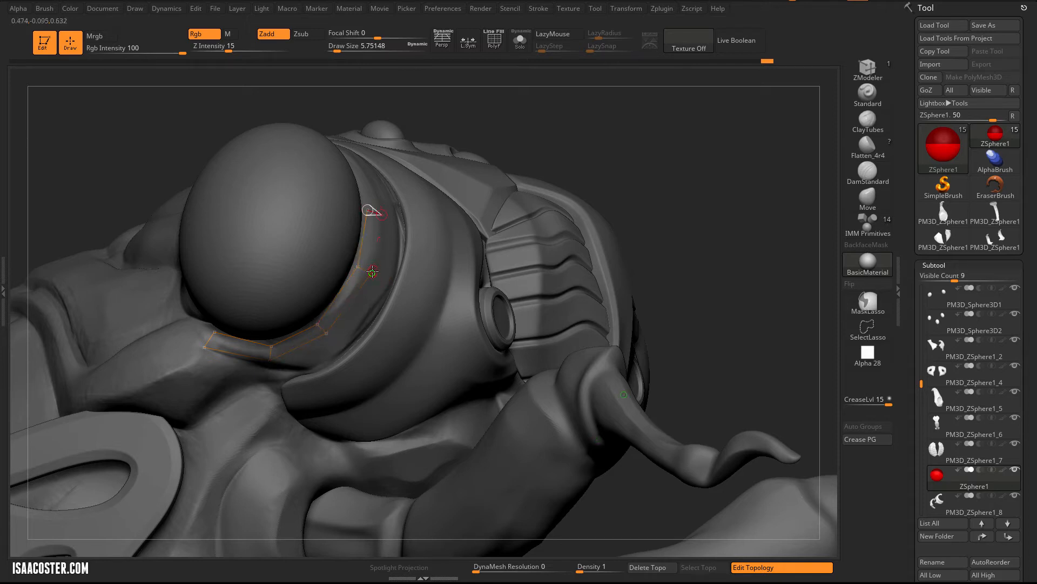
drag(651, 89, 393, 153)
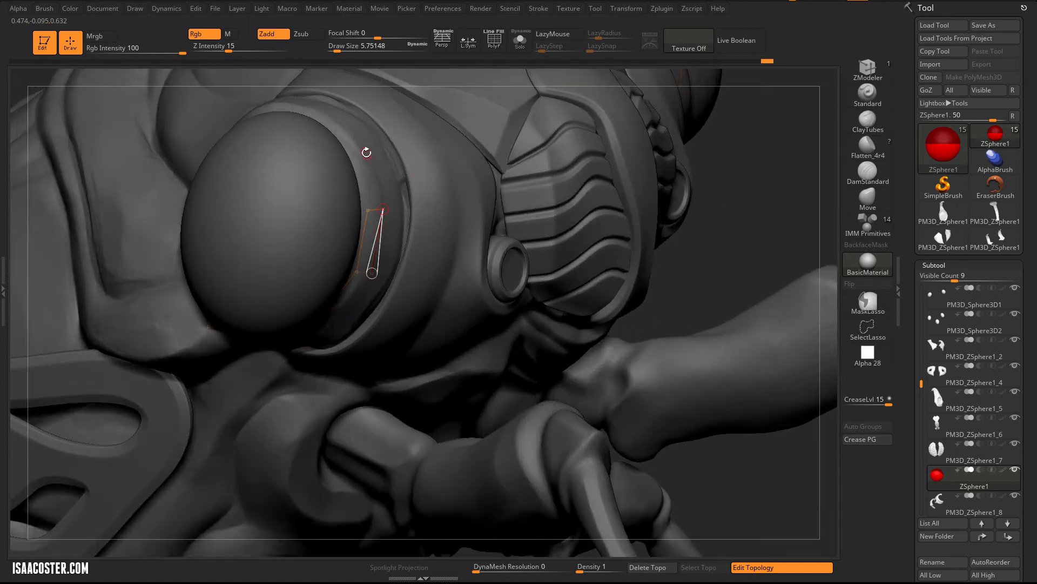
click(366, 153)
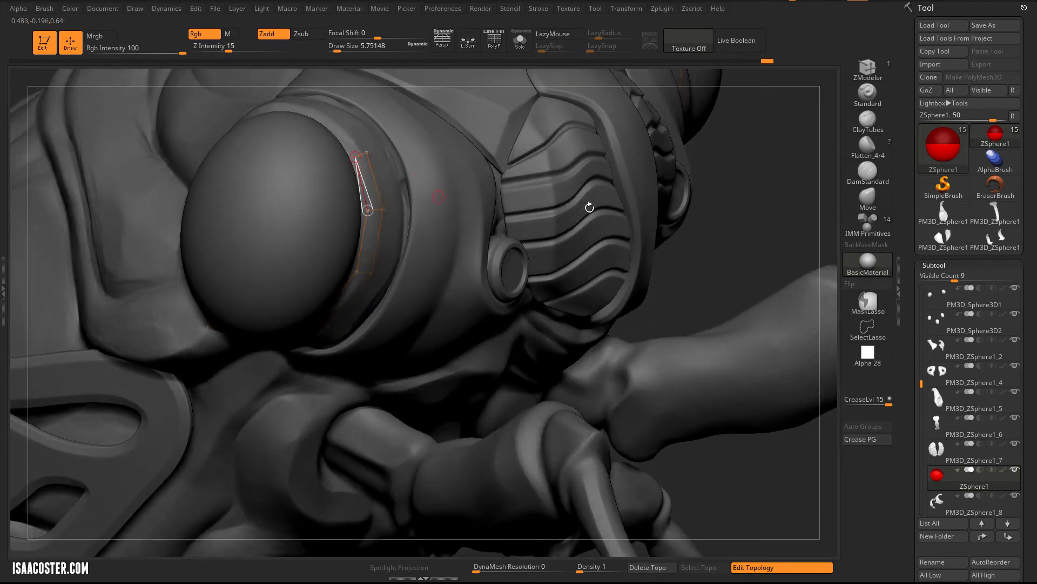
drag(764, 216, 696, 300)
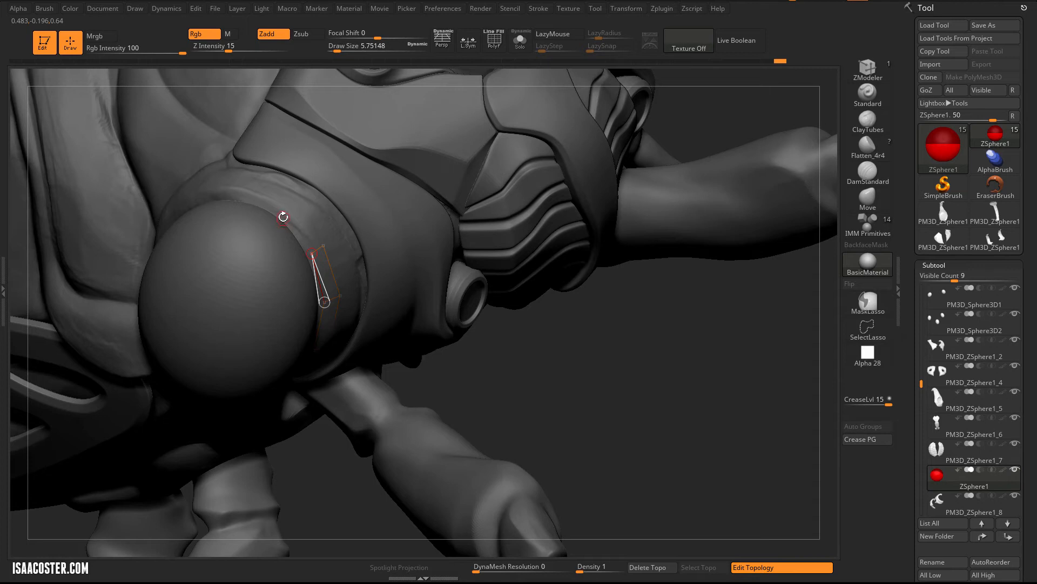
click(283, 218)
click(290, 209)
click(324, 245)
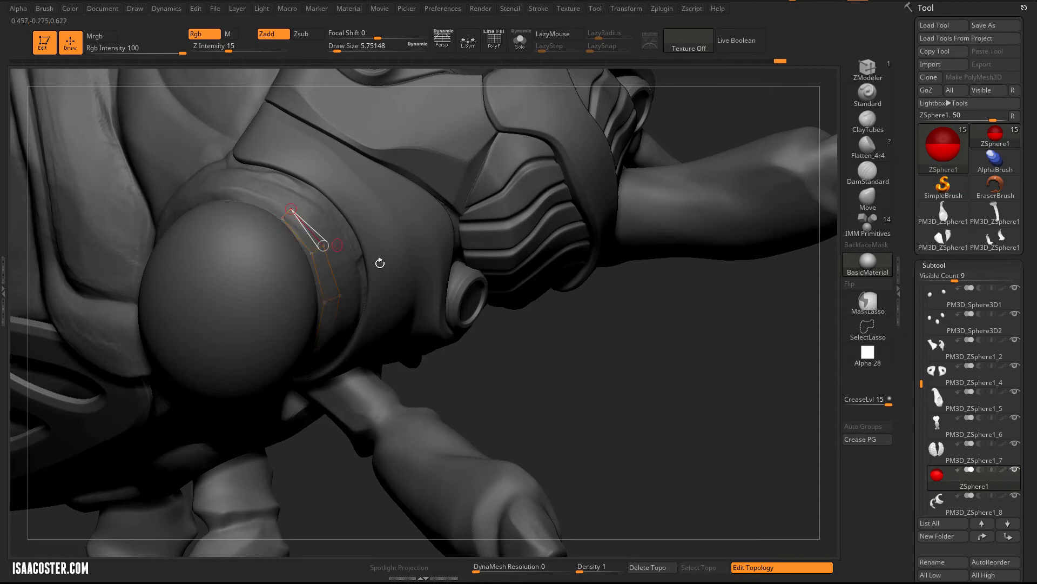
Step: Continue the topology strip over the top of the eye socket with pairs of connected points
drag(595, 400, 364, 240)
click(258, 194)
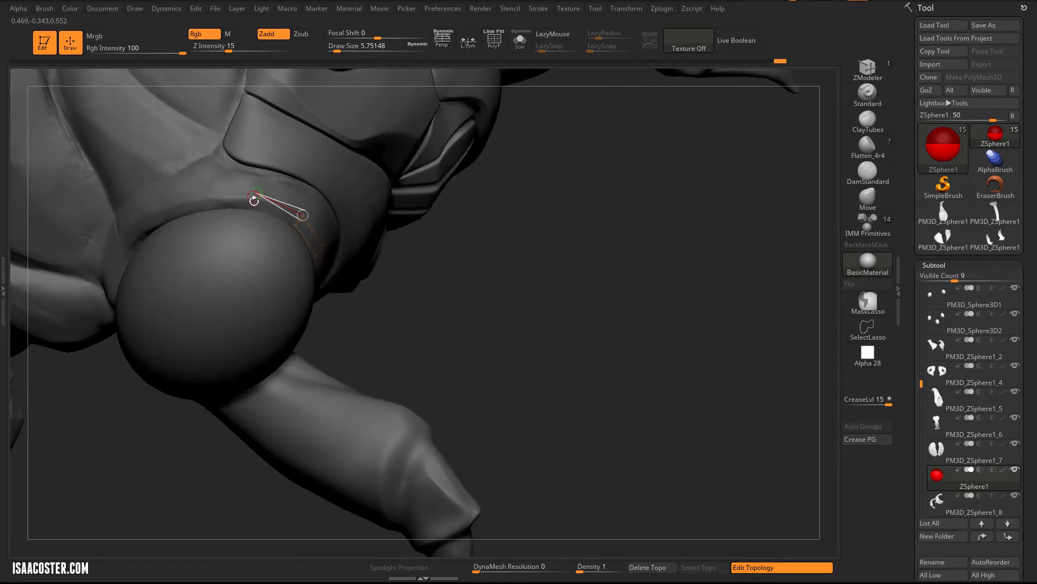
click(252, 206)
drag(475, 290, 227, 207)
click(212, 198)
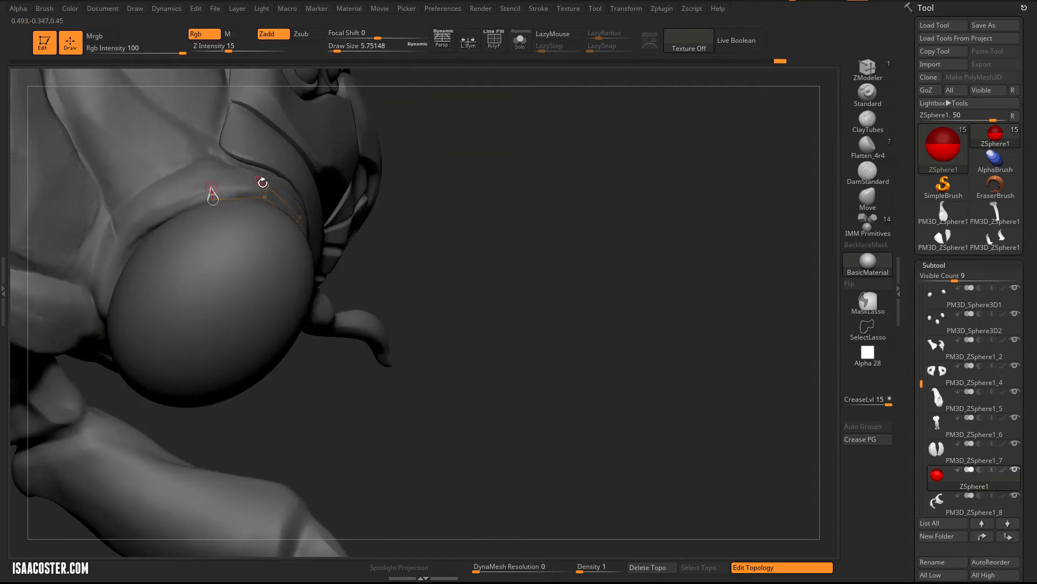
drag(412, 232, 161, 208)
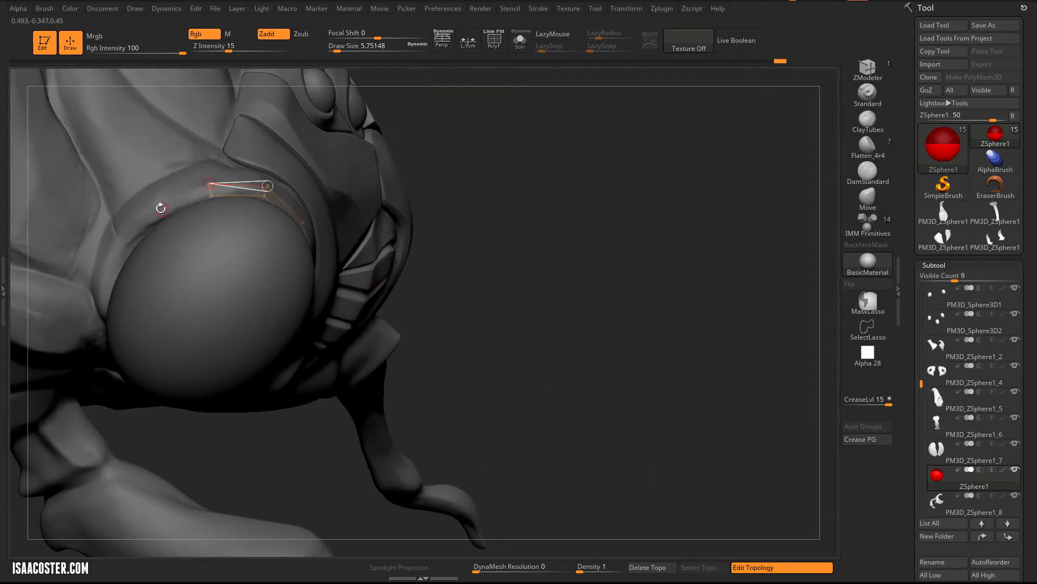
click(157, 202)
click(163, 213)
click(211, 195)
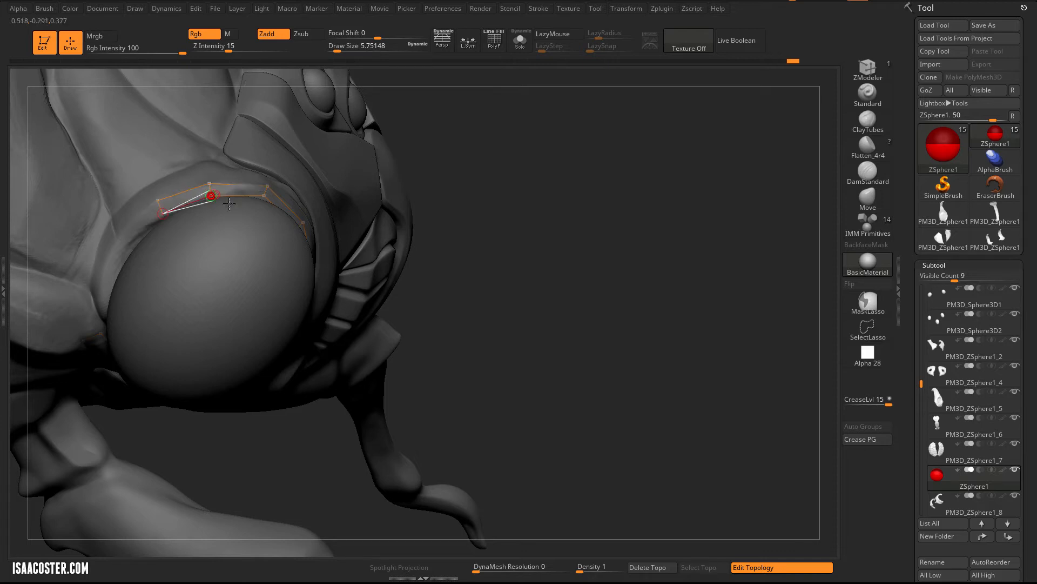
Step: Carry the topology strip down behind the eye and connect it to the first quad to close the ring
drag(501, 173, 154, 234)
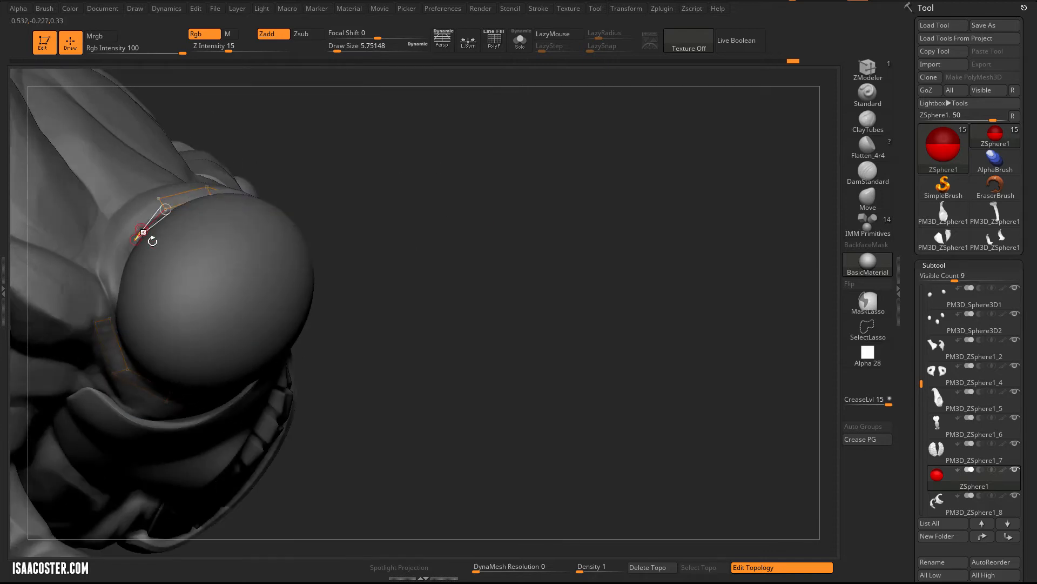
click(124, 231)
click(157, 199)
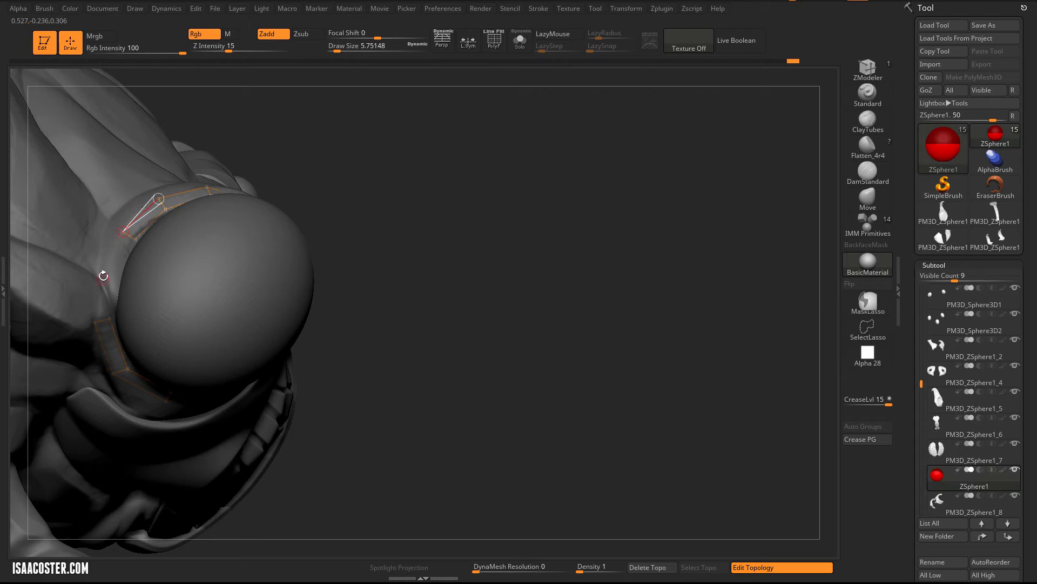
click(105, 271)
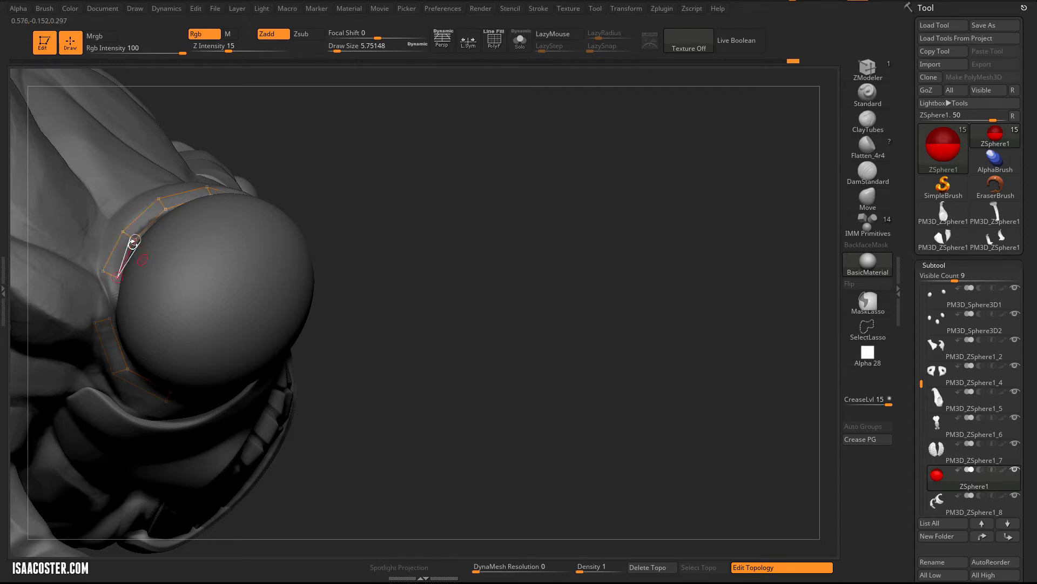
click(113, 319)
ctrl+click(103, 271)
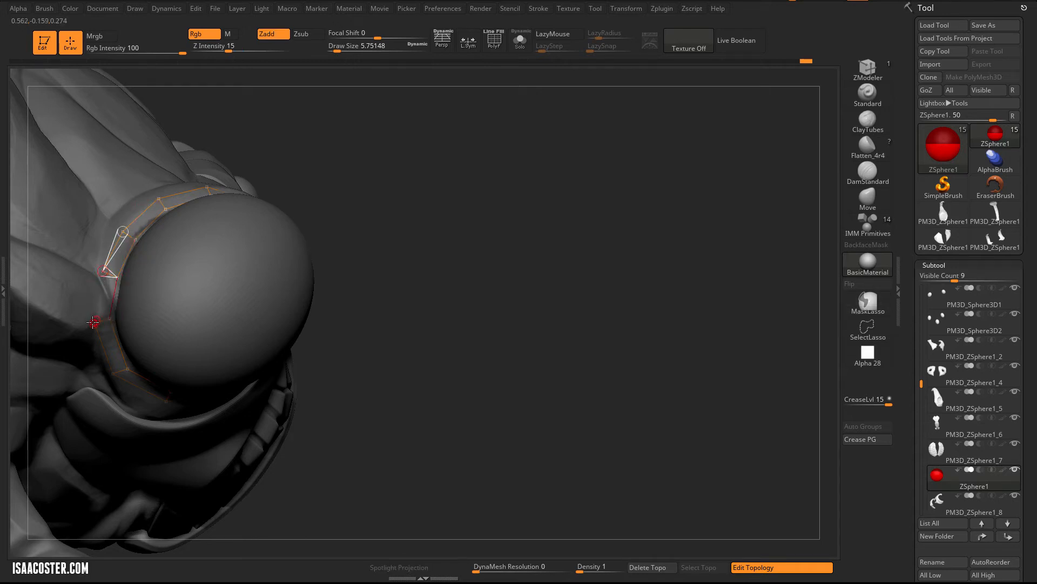
click(95, 322)
Step: Reposition the topology points behind the eye so the strip follows the rim of the socket
key(w)
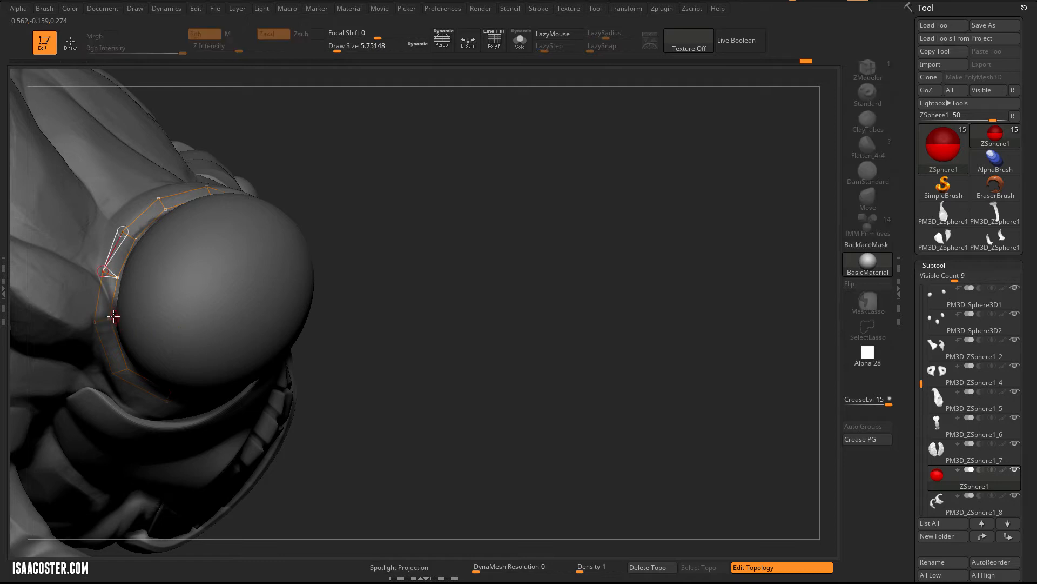
drag(110, 318, 112, 317)
drag(482, 261, 465, 205)
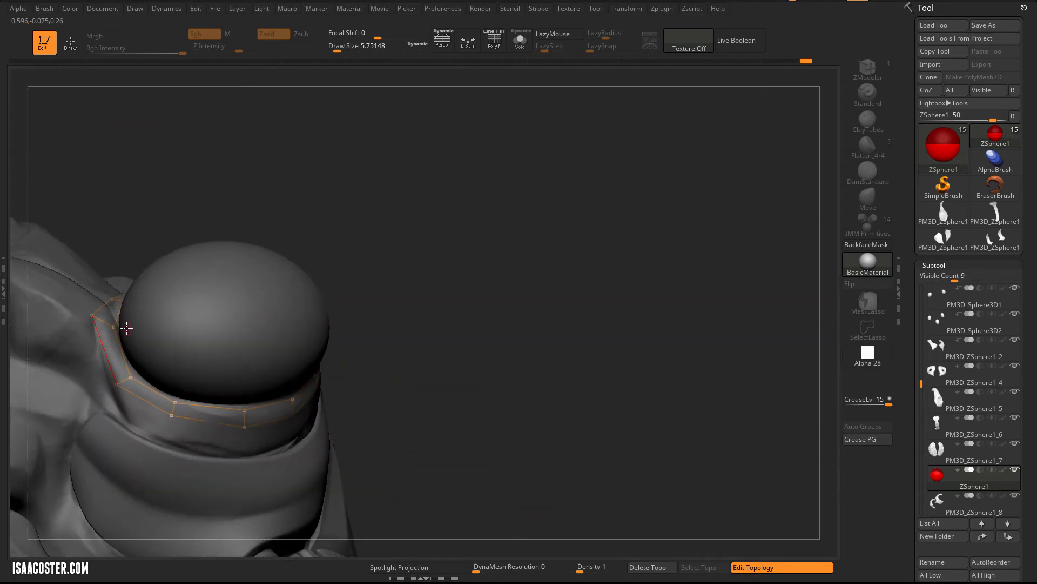
drag(242, 190, 269, 233)
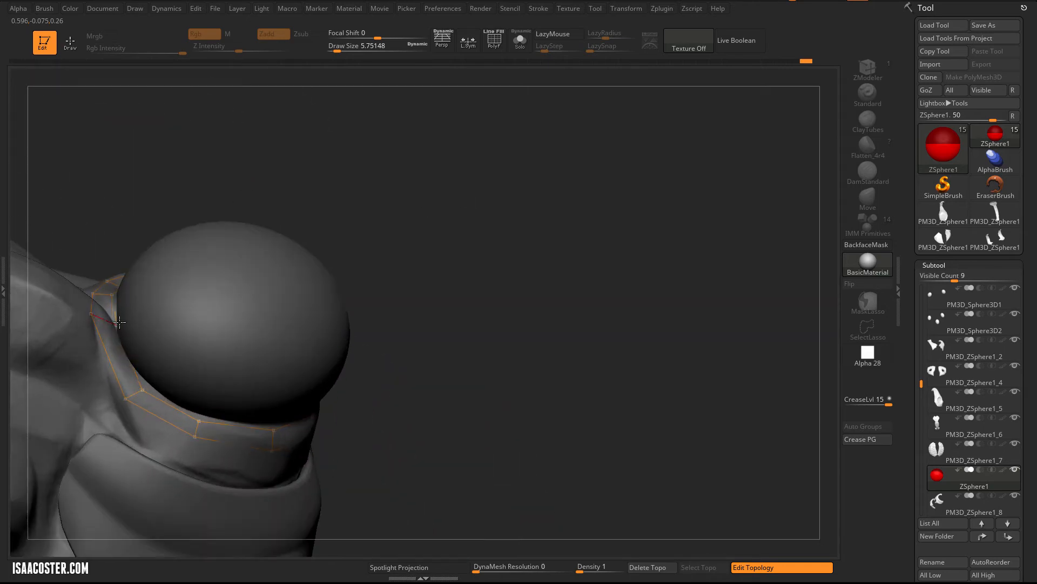
drag(90, 313, 98, 321)
drag(189, 167, 85, 263)
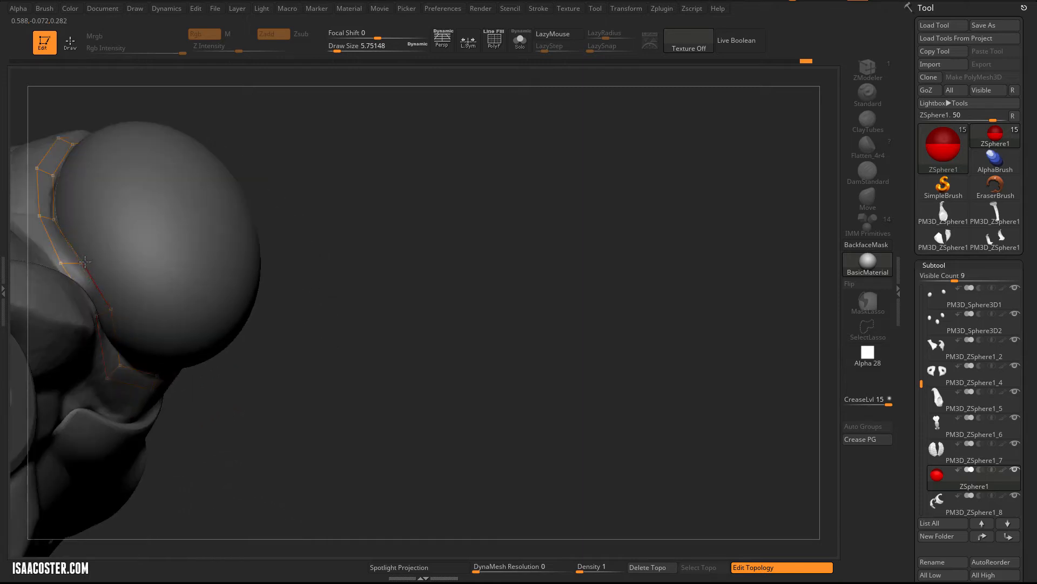
click(85, 262)
Step: Adjust the inner and outer points of the strip around the eye to even out its width
drag(286, 142, 186, 162)
click(84, 202)
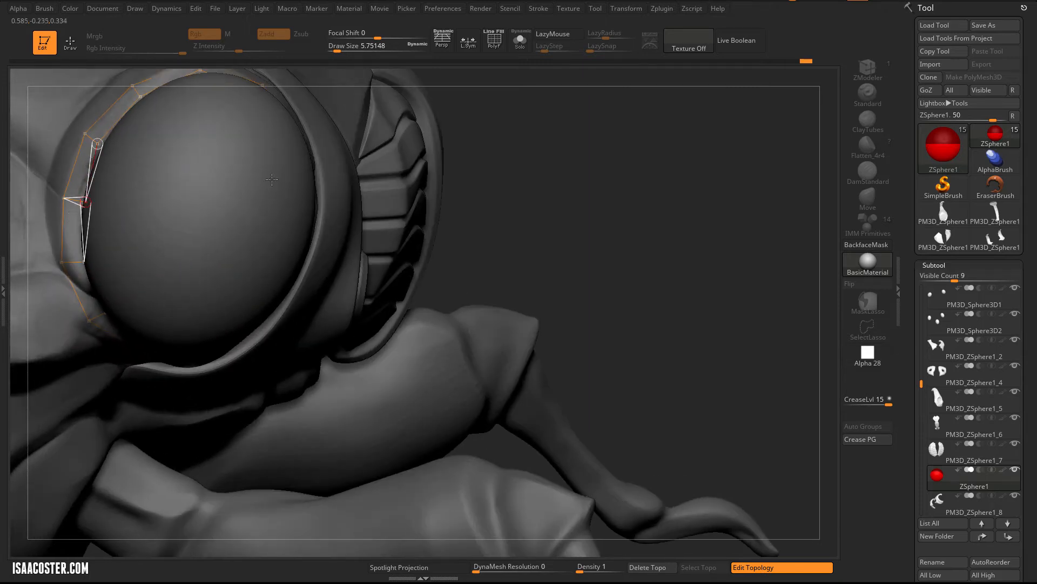
mouse_move(606, 242)
mouse_down()
mouse_move(583, 116)
mouse_move(587, 162)
mouse_up()
click(119, 257)
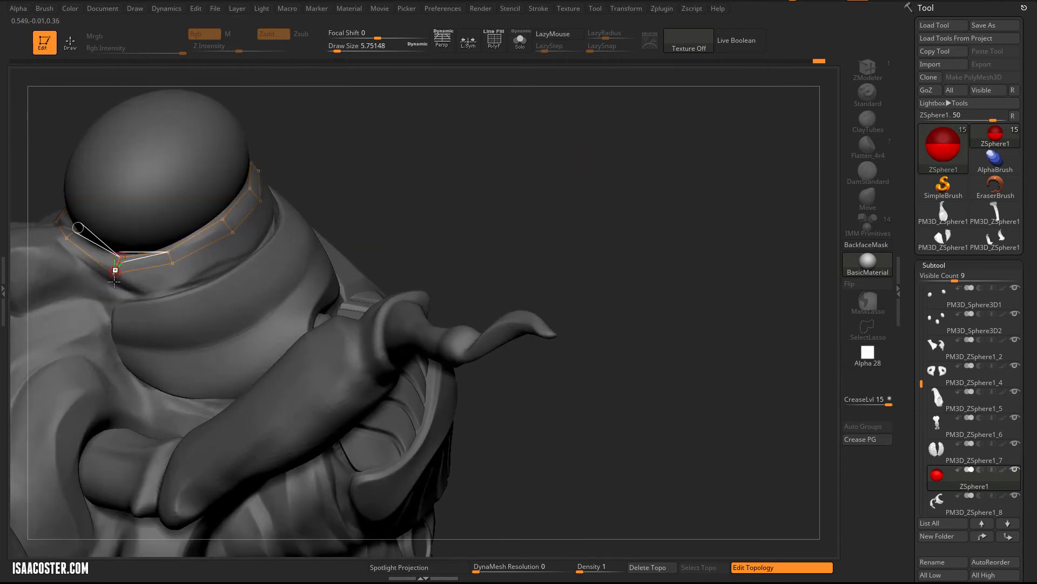
click(117, 267)
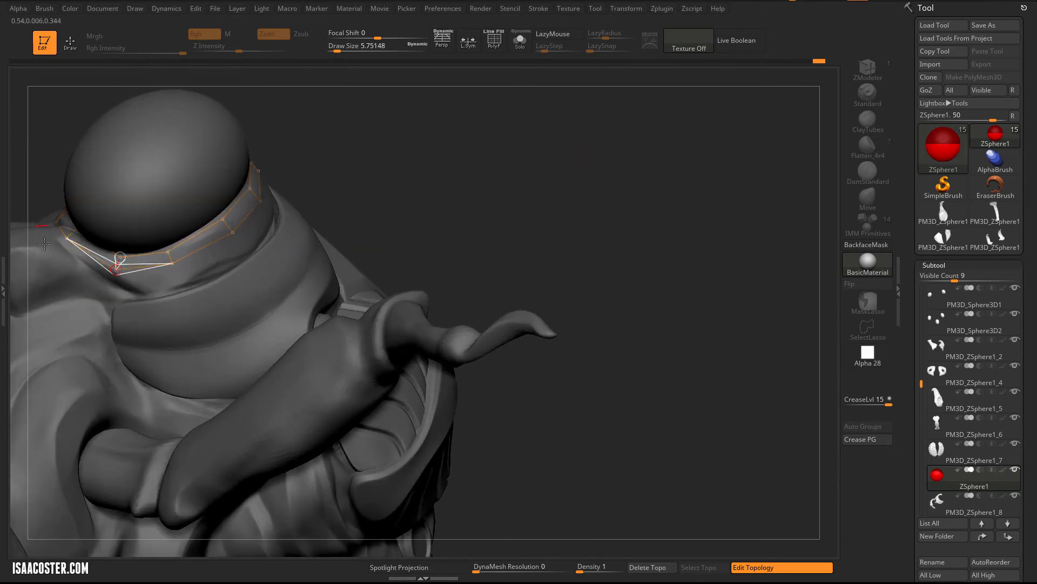
Step: Start a second row of topology quads beneath the eye, outward from the strip's outer edge
key(q)
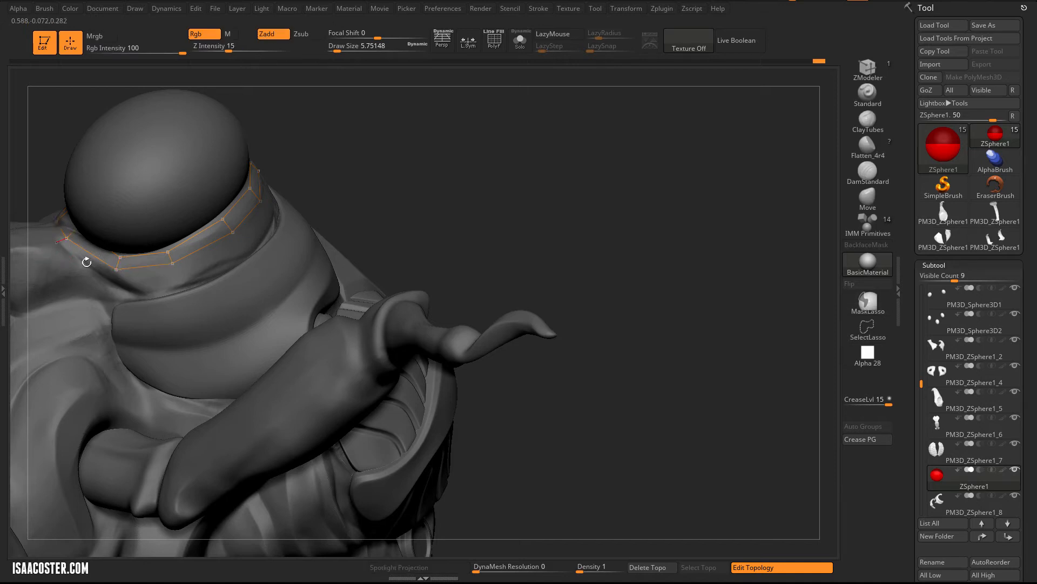
click(110, 281)
click(117, 268)
click(147, 296)
click(172, 264)
Step: Continue the second row of quads up the front side of the socket beside the face plate
drag(358, 173, 291, 208)
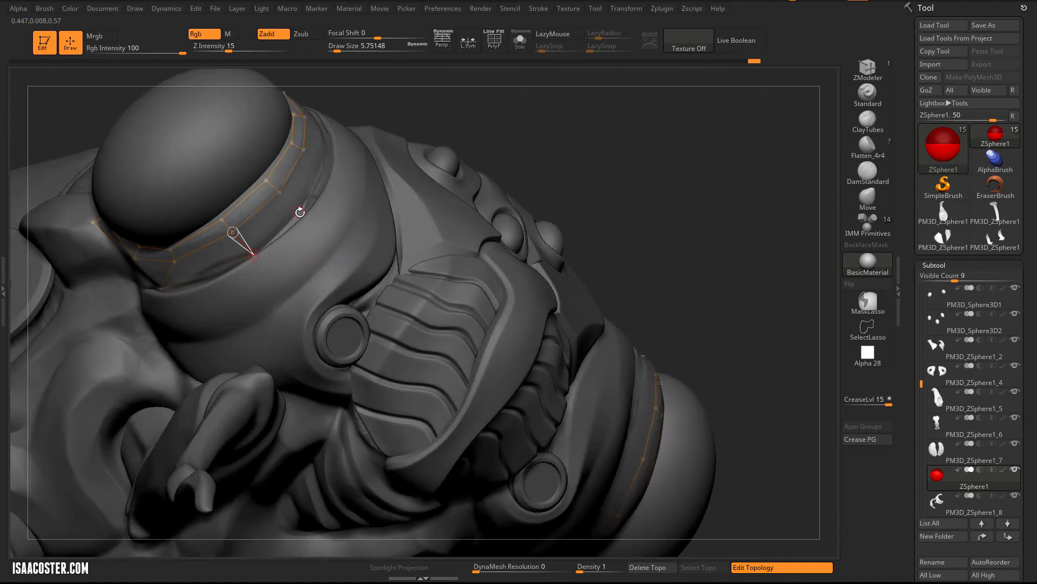
drag(403, 106, 338, 157)
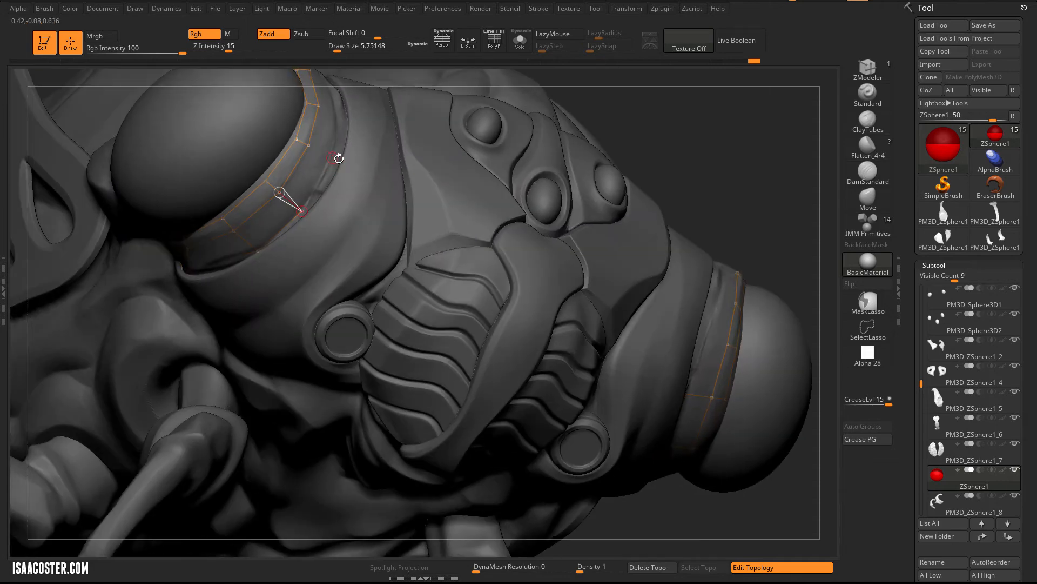
click(339, 161)
click(309, 146)
drag(625, 135, 302, 203)
click(308, 238)
click(289, 180)
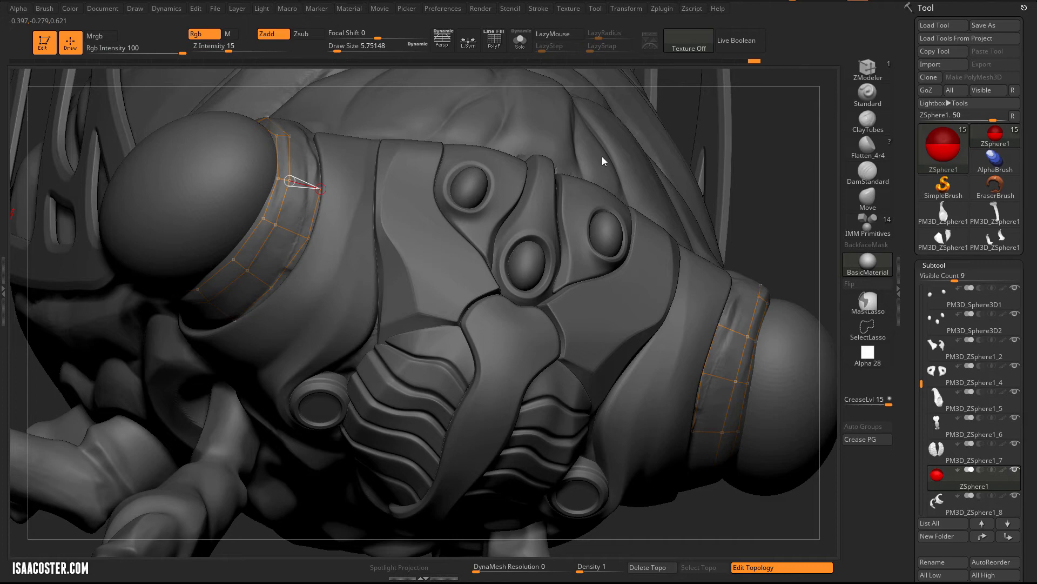
Step: Carry the outer row of quads past the face plate's upper corner and over the top of the socket
drag(789, 200, 338, 134)
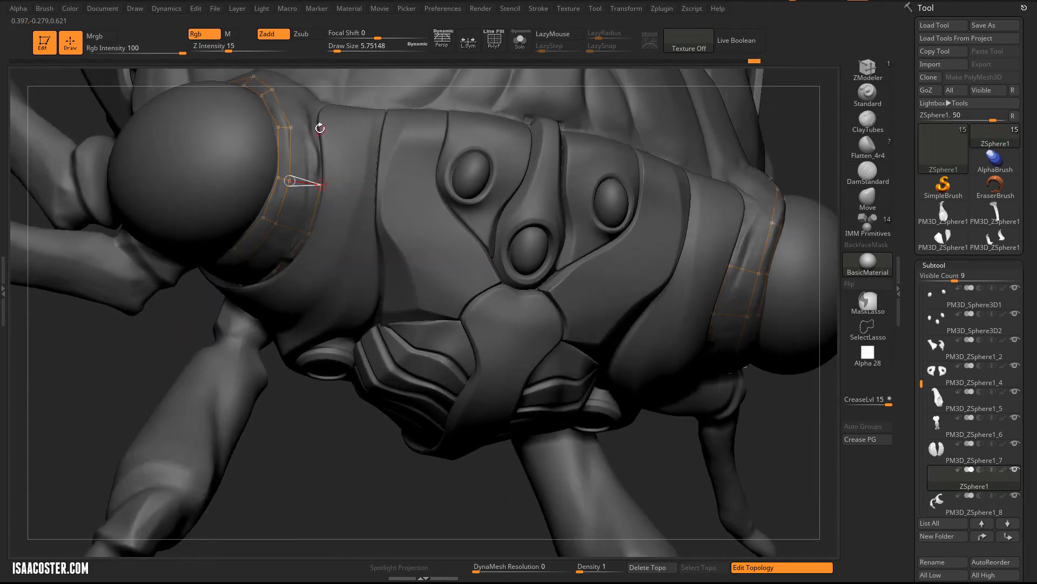
drag(135, 369, 323, 148)
click(322, 144)
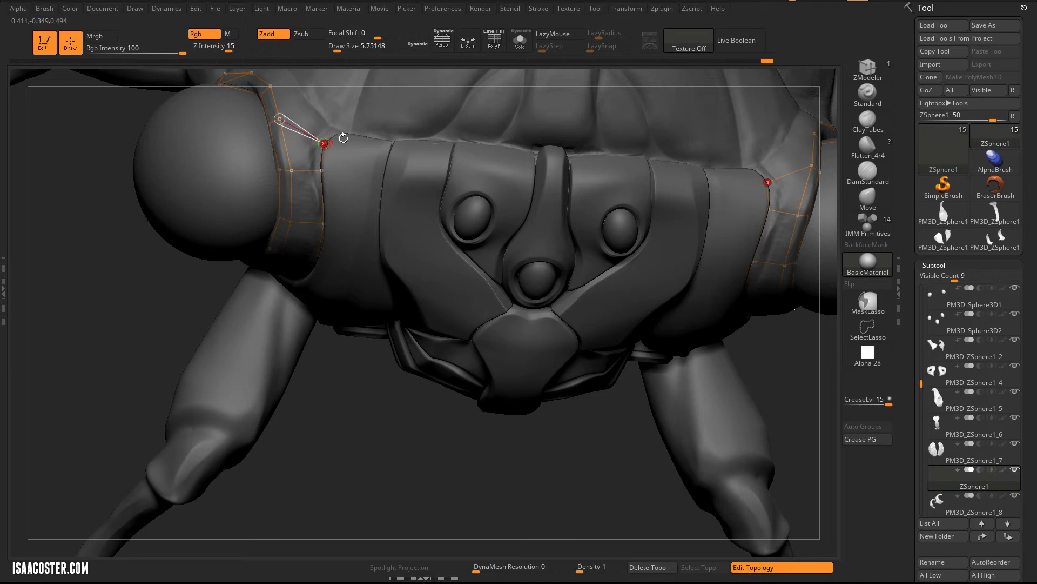
click(303, 100)
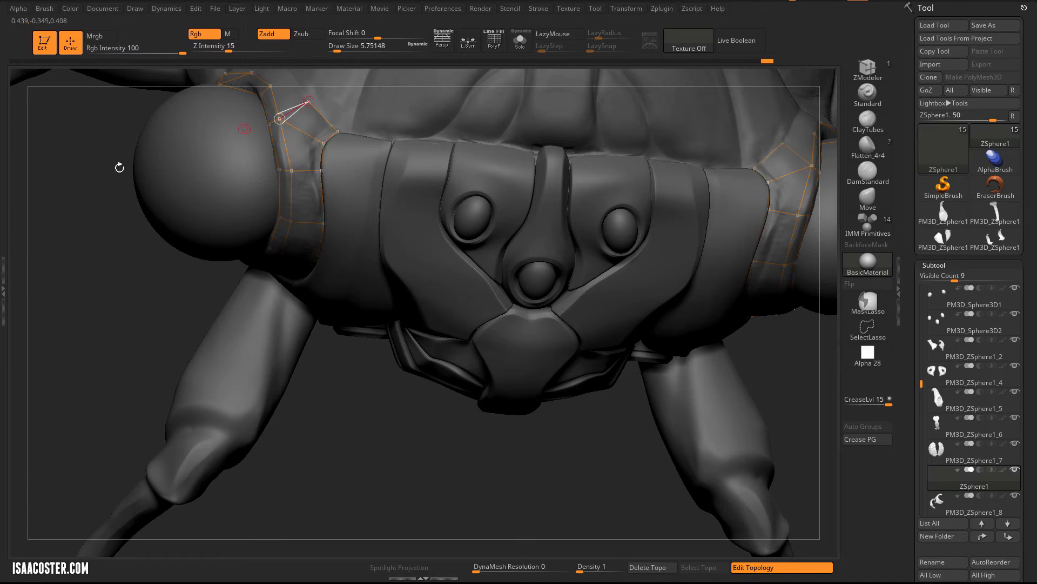
drag(71, 161, 327, 173)
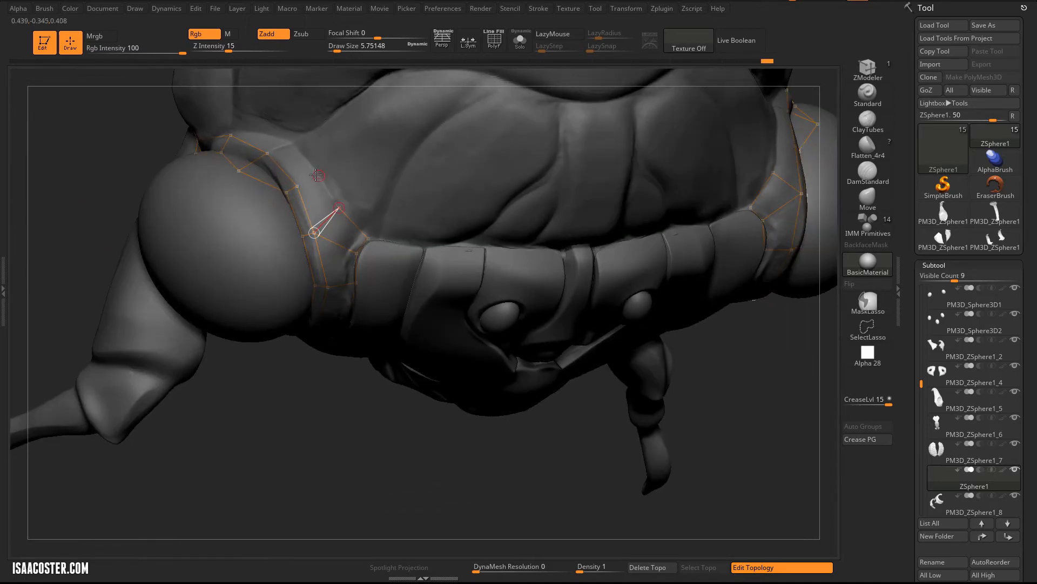
click(318, 175)
click(290, 143)
Step: Extend the outer row of topology points along the back of the eye socket
drag(325, 421, 291, 365)
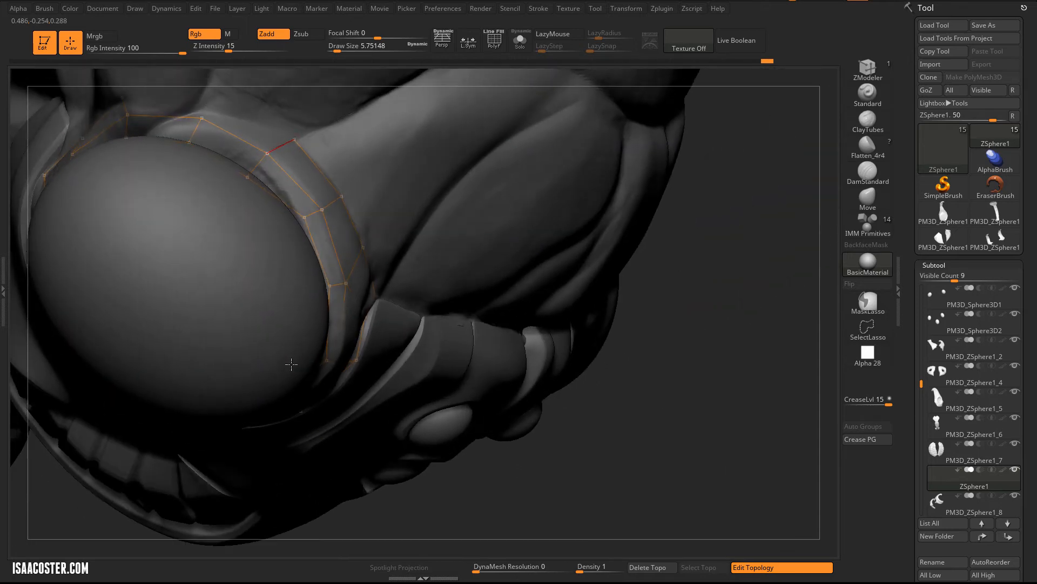
click(205, 108)
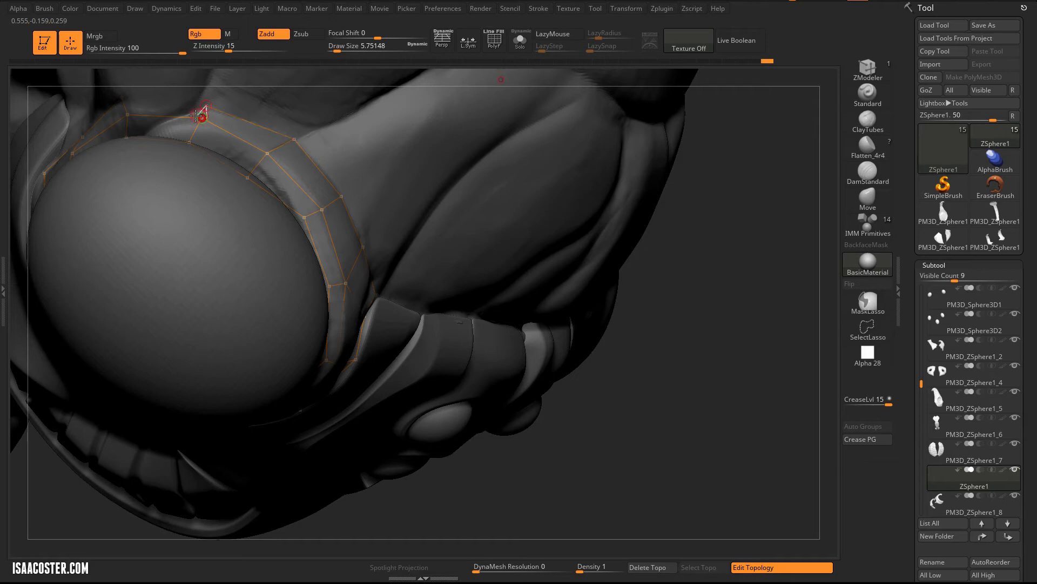
click(121, 96)
drag(692, 401, 386, 247)
drag(359, 162, 202, 184)
Step: Move the middle and outer topology points at the gap behind the eye down along the socket edge
drag(523, 177, 568, 224)
key(q)
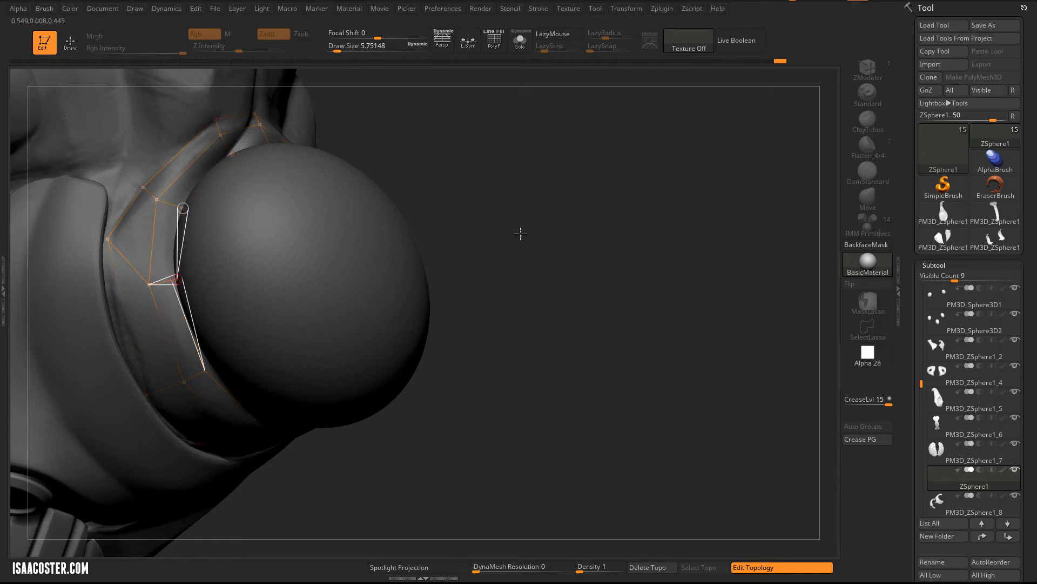
drag(519, 232, 237, 228)
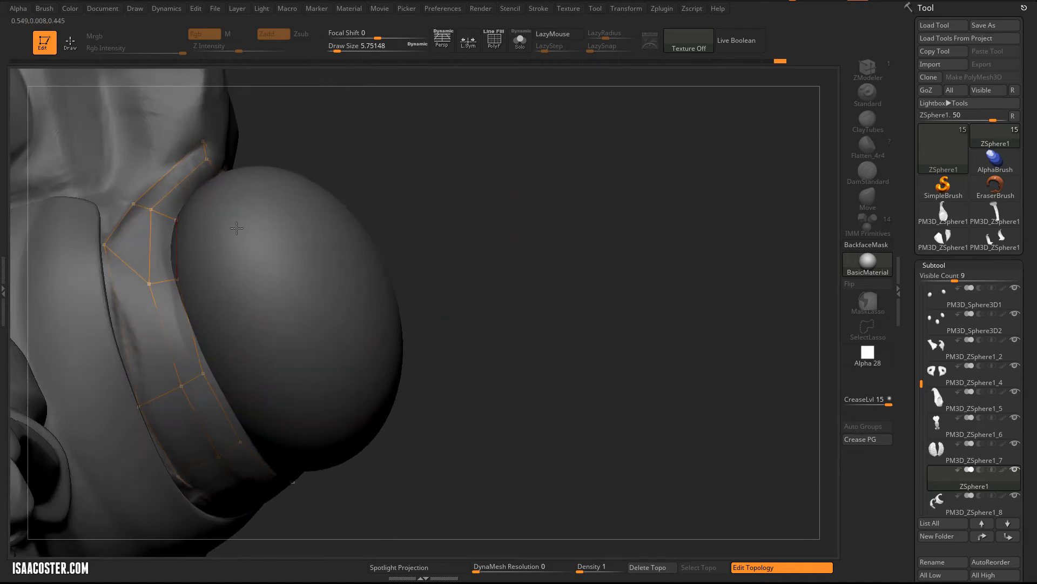
click(147, 280)
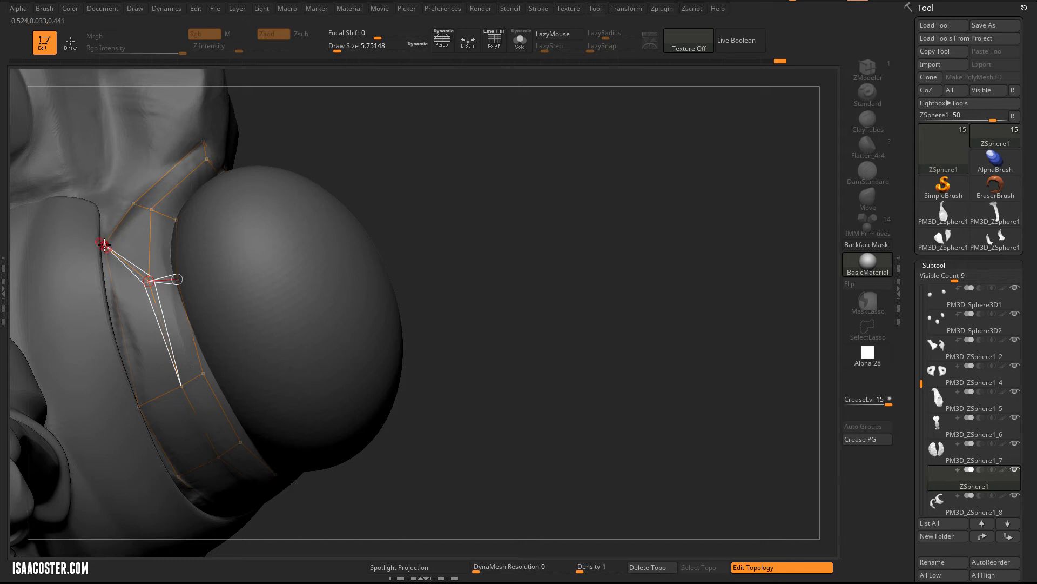
click(108, 274)
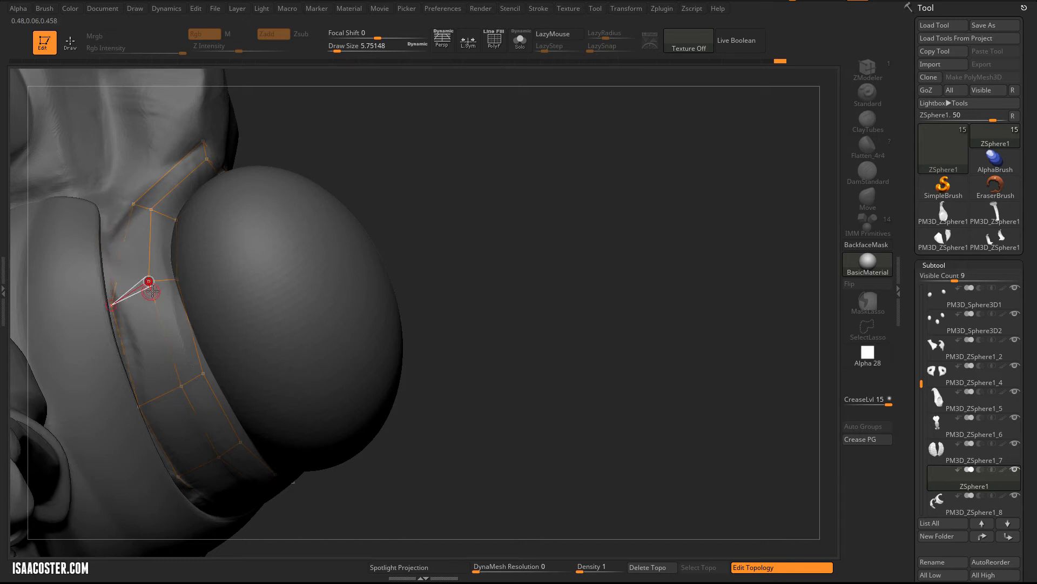
drag(149, 282, 180, 312)
Step: Shift the inner-edge topology points beneath the eye to space the ring's quads more evenly
drag(427, 238, 364, 216)
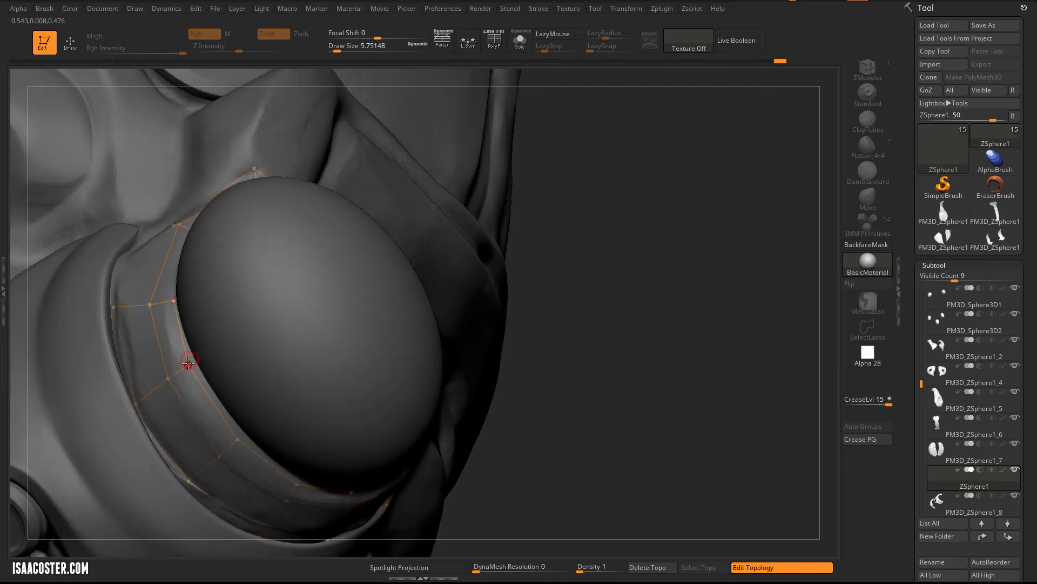
click(192, 363)
drag(593, 341, 305, 442)
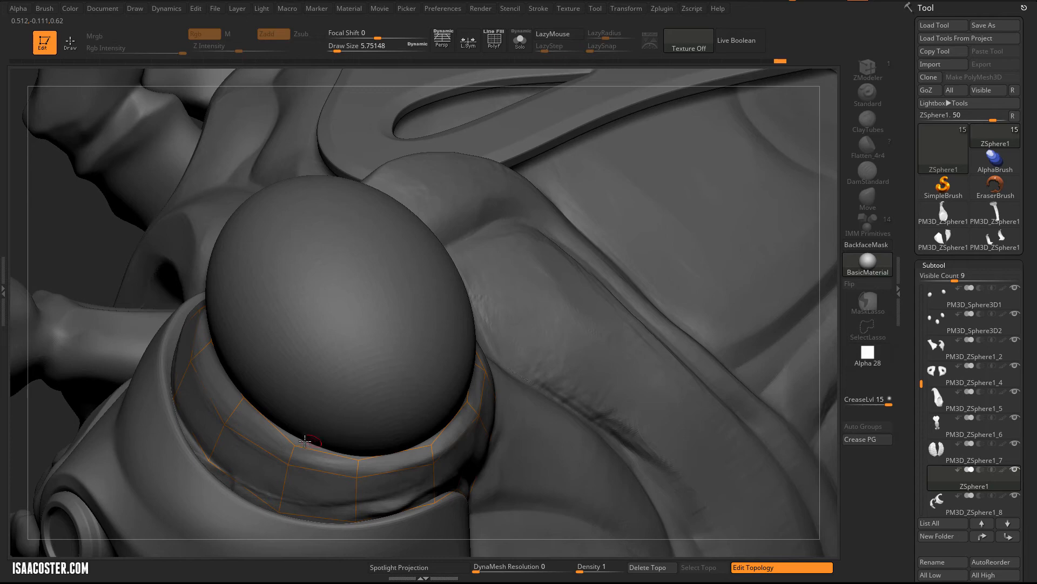
click(359, 458)
Step: Insert a cross edge through the long quads beside the eye and reposition its three points to fit the socket
drag(69, 210, 262, 271)
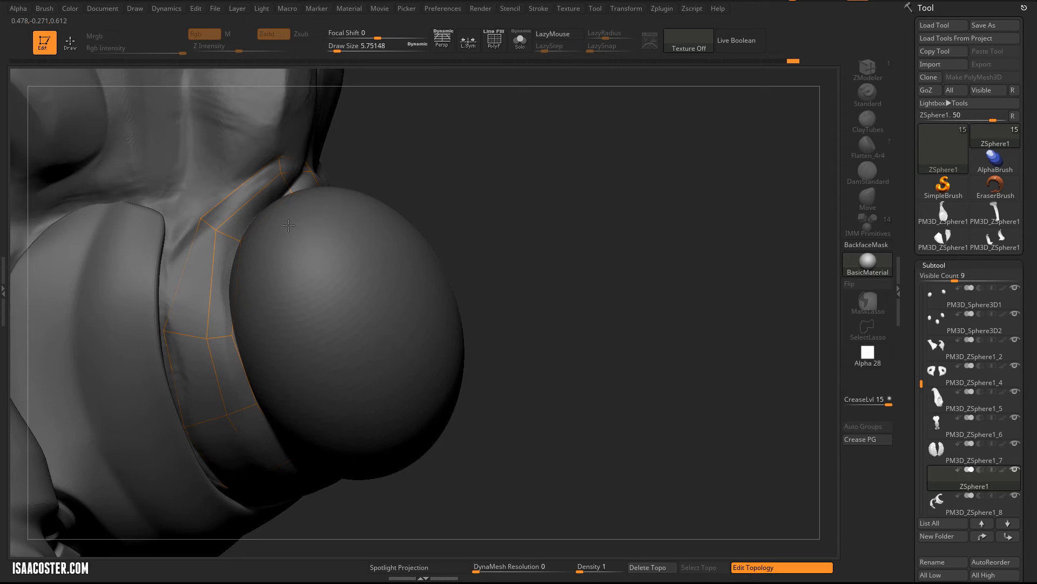
key(q)
click(181, 275)
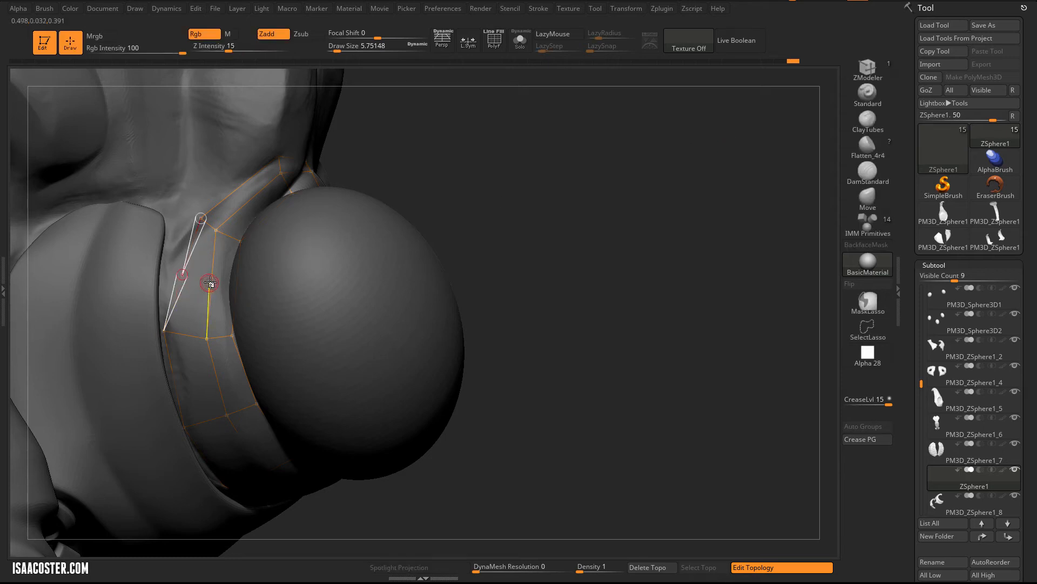
click(211, 284)
click(236, 288)
key(w)
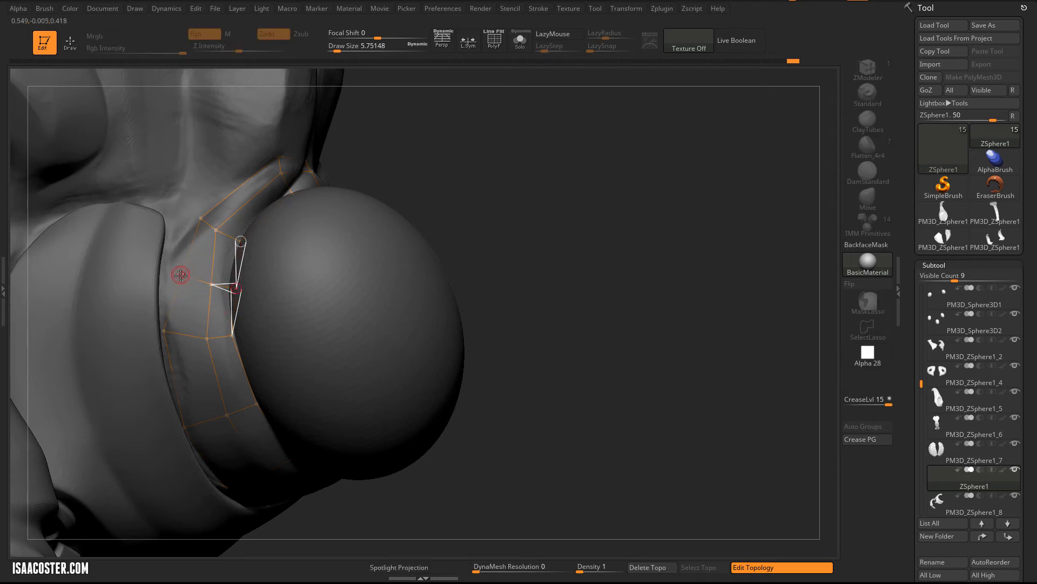
drag(181, 276, 225, 285)
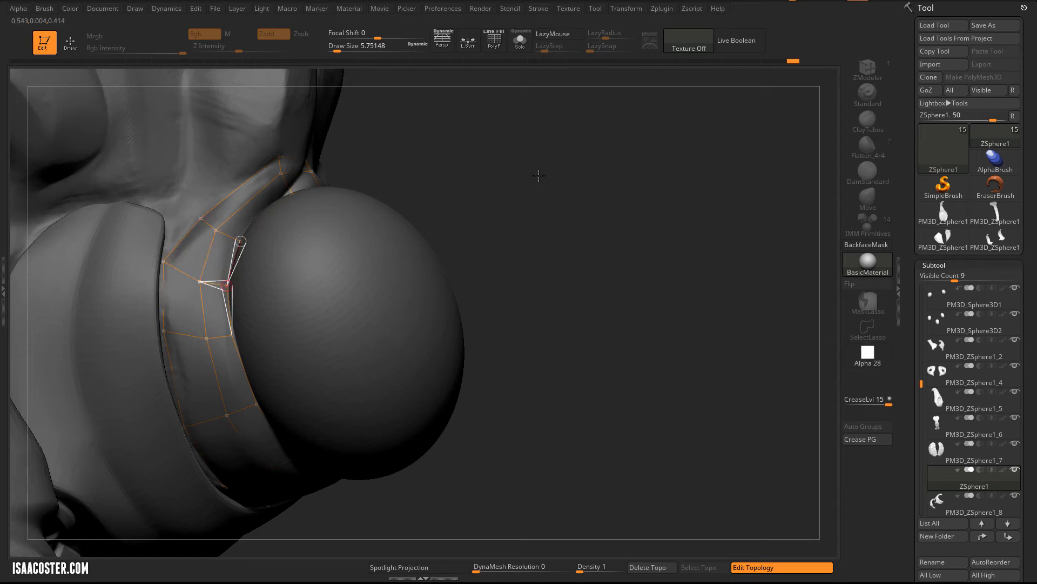
Step: Draw additional quads outward from the ring at the face plate's corner, along the ridge behind the eye
drag(538, 176, 534, 229)
key(q)
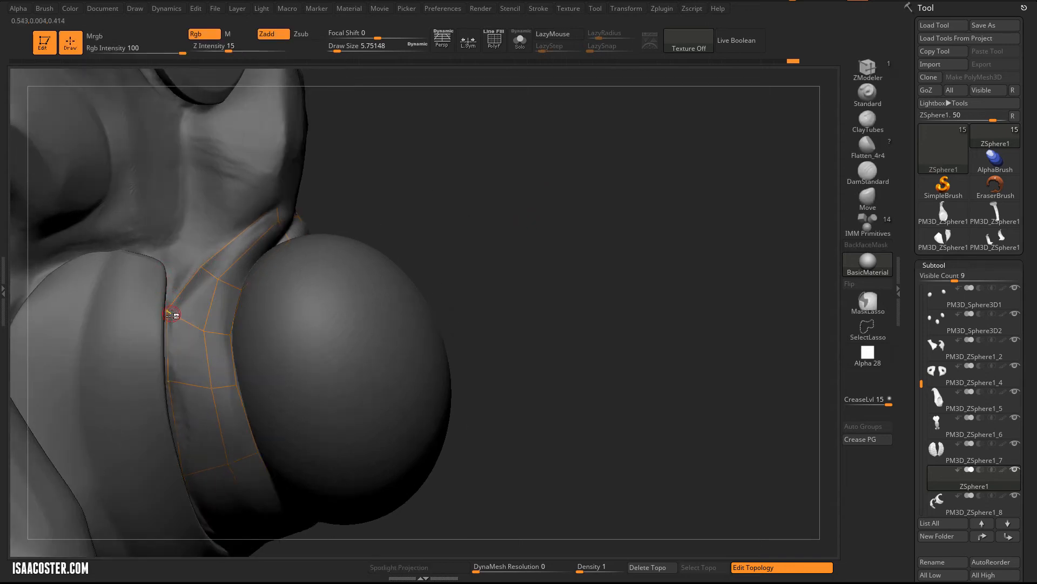
click(167, 310)
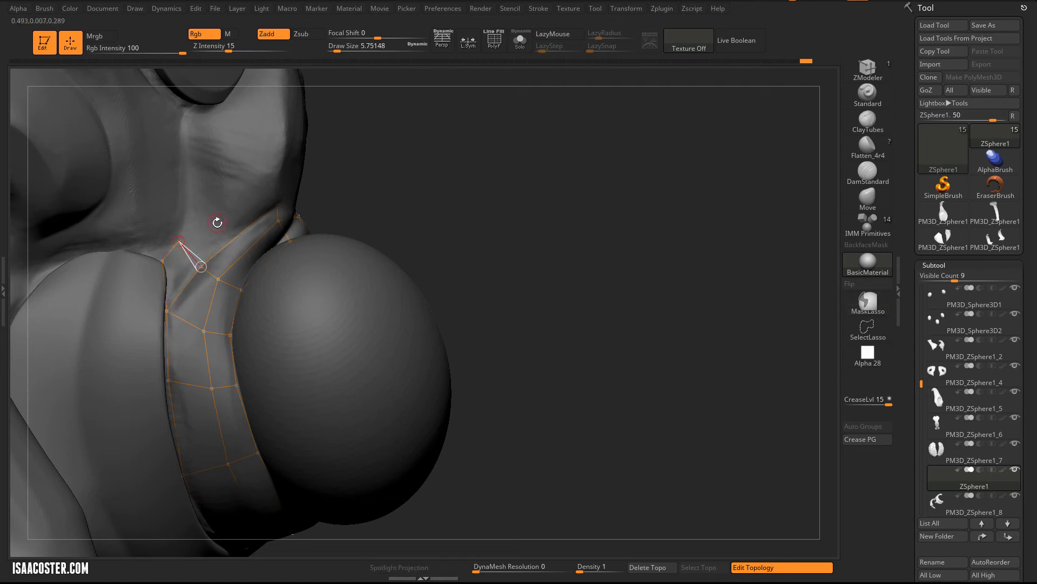
drag(470, 134, 359, 154)
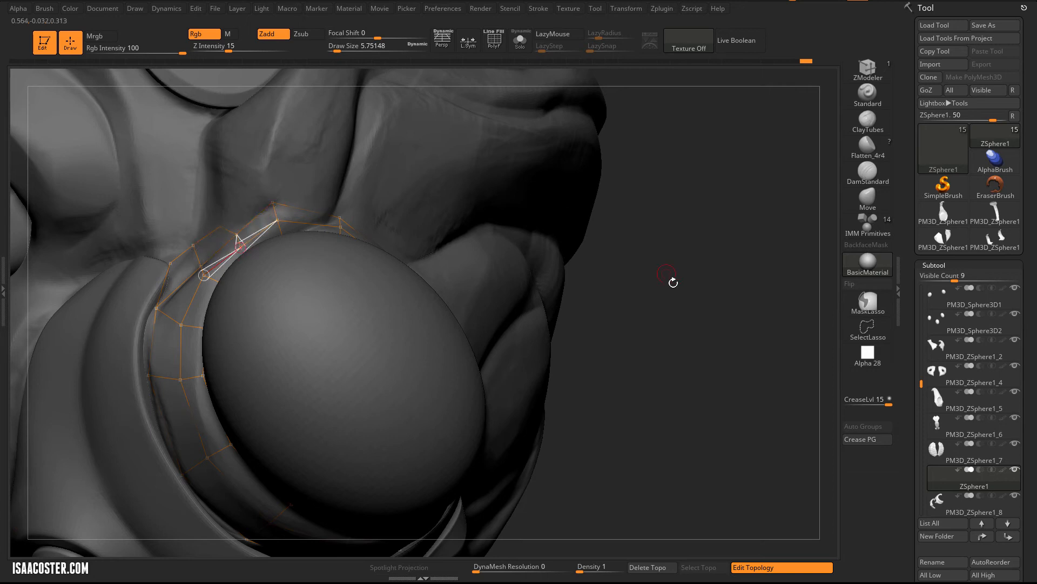
Step: Reposition the points of the added quads along the ridge behind the eye
drag(671, 280, 383, 219)
key(w)
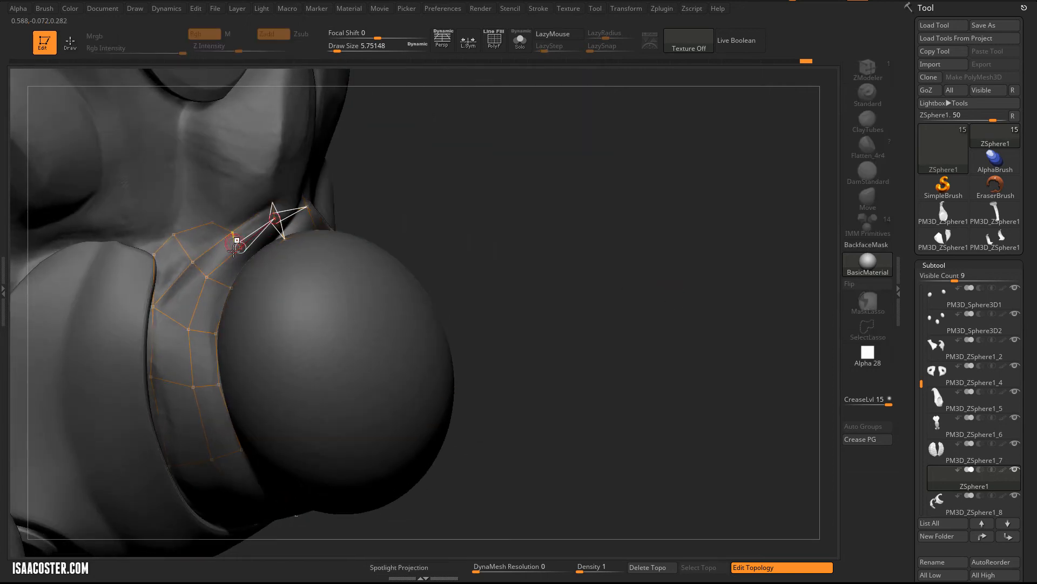
mouse_move(470, 163)
mouse_down()
mouse_move(486, 165)
mouse_move(398, 183)
mouse_move(487, 194)
mouse_move(525, 229)
mouse_move(488, 250)
mouse_move(535, 234)
mouse_move(435, 276)
mouse_up()
Step: Insert another cross edge through the inner strip along the ridge and adjust its point beside the eyeball
key(q)
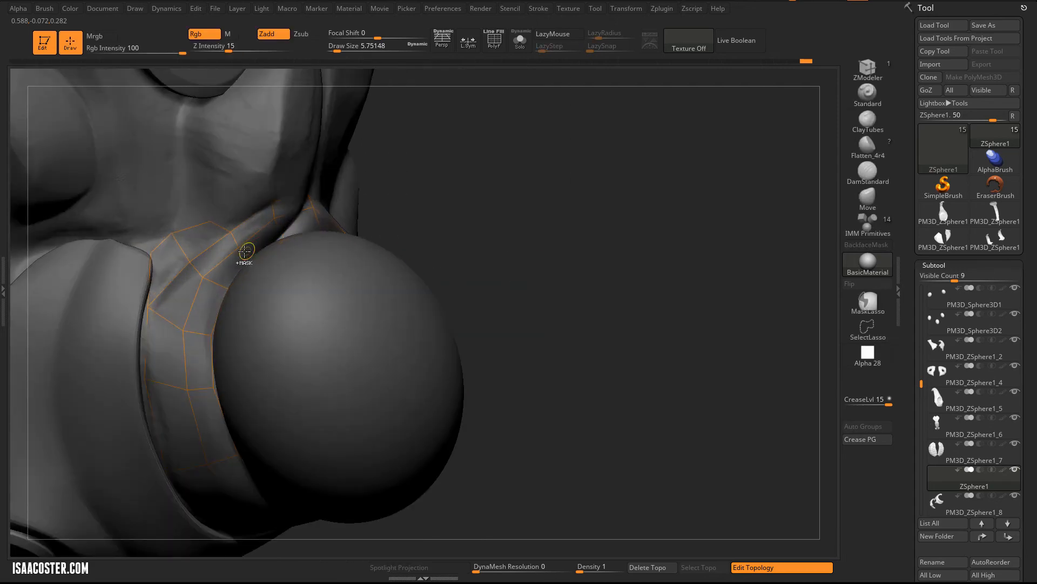
click(238, 245)
click(257, 264)
key(w)
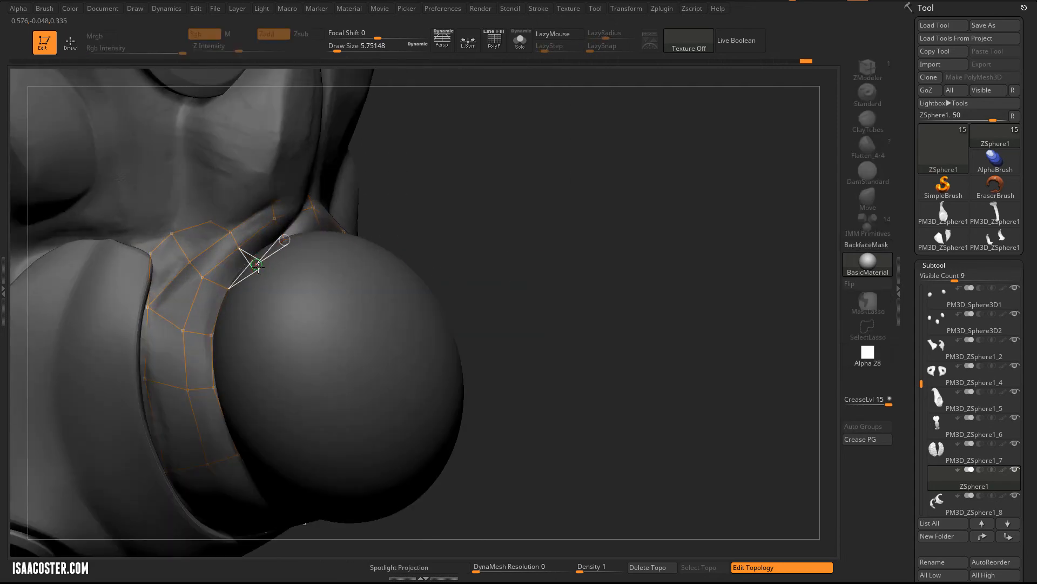
mouse_move(497, 254)
mouse_down()
mouse_move(516, 251)
mouse_move(475, 243)
mouse_up()
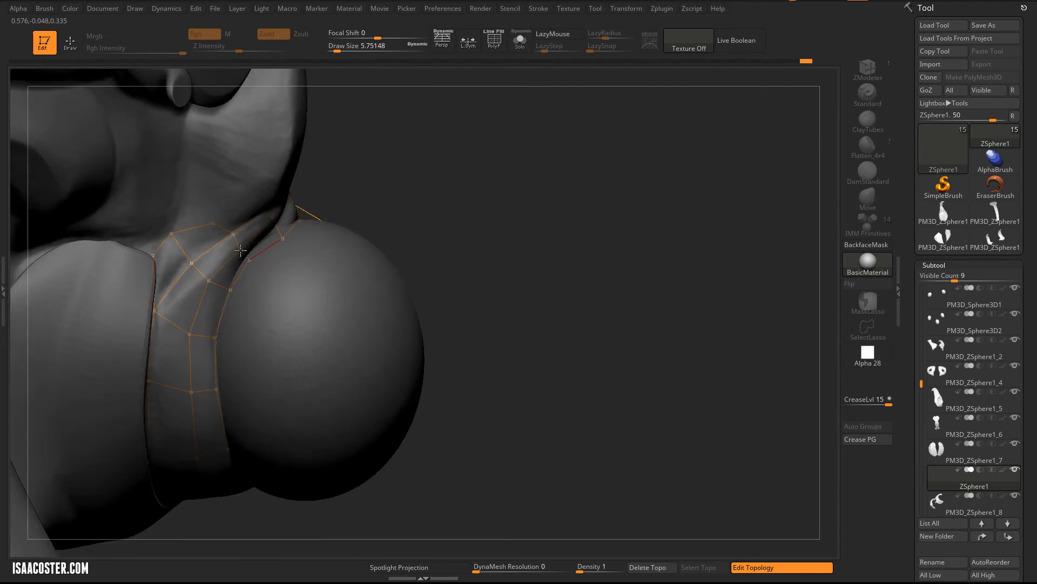
drag(393, 198, 432, 209)
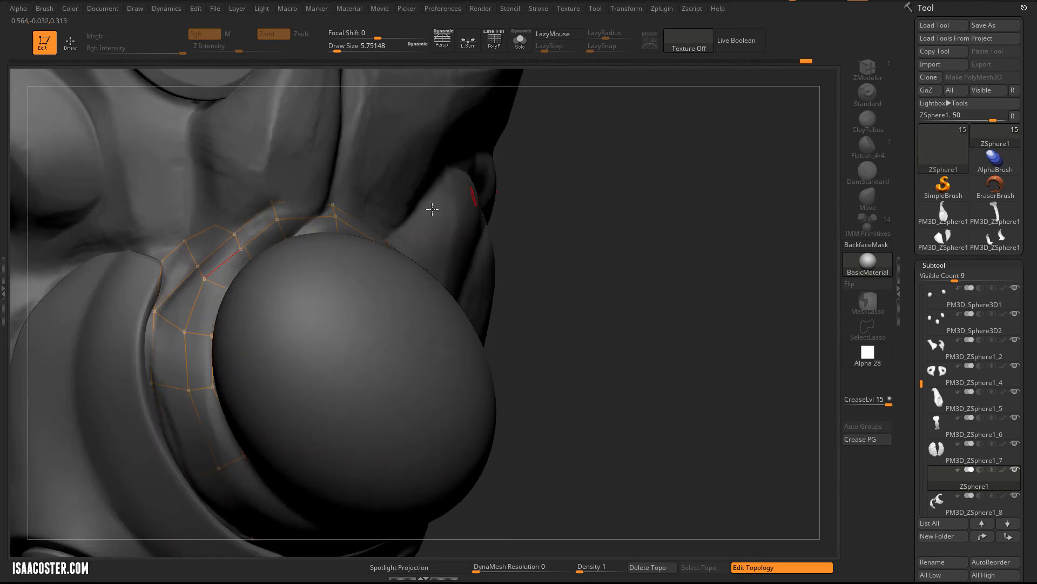
Step: Isolate the ring topology and rework the stray point on its inner edge between the two corners beside the eye
click(520, 40)
mouse_move(607, 167)
mouse_down()
mouse_move(424, 354)
mouse_move(385, 336)
mouse_move(354, 347)
mouse_move(252, 319)
mouse_up()
key(q)
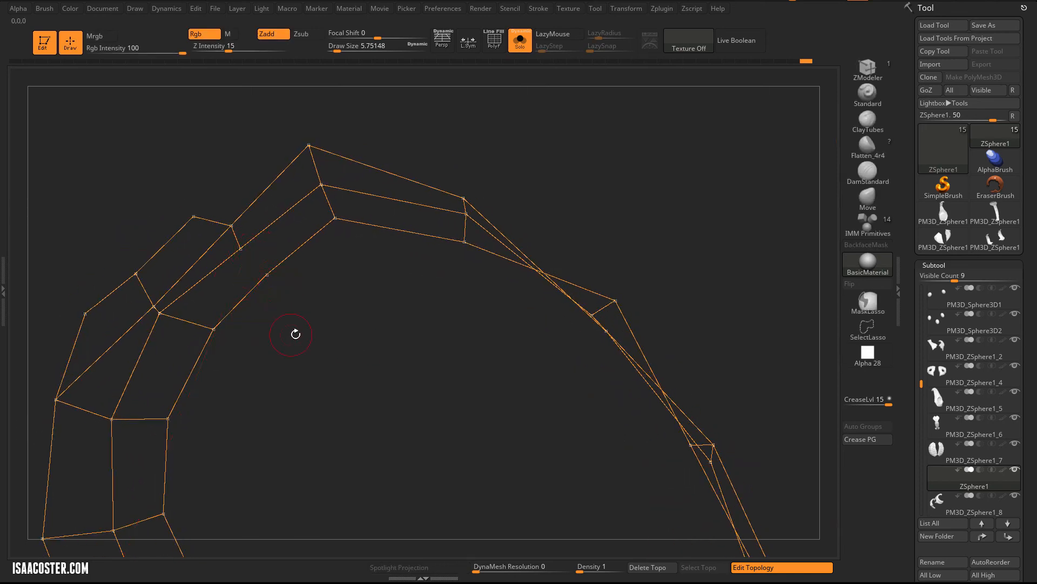
ctrl+click(269, 274)
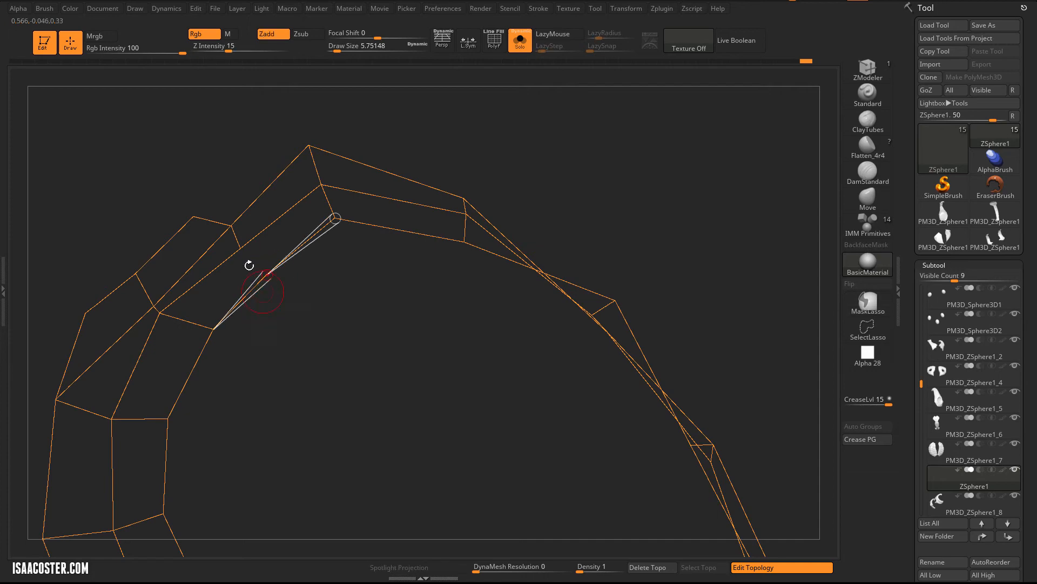
drag(313, 365, 405, 120)
click(520, 40)
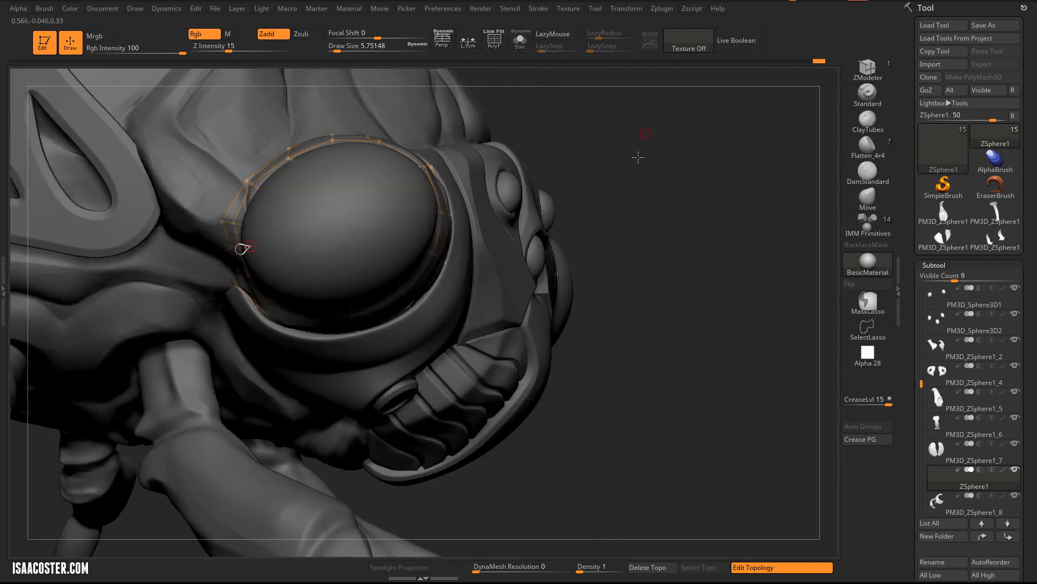
Step: Preview the eye ring's skin, convert it to a PolyMesh3D and return to the original ZSphere1 tool
mouse_move(638, 157)
mouse_down()
mouse_move(605, 162)
mouse_move(635, 179)
mouse_move(640, 106)
mouse_move(620, 102)
mouse_move(621, 116)
mouse_move(637, 109)
mouse_move(640, 137)
mouse_move(818, 99)
mouse_up()
key(a)
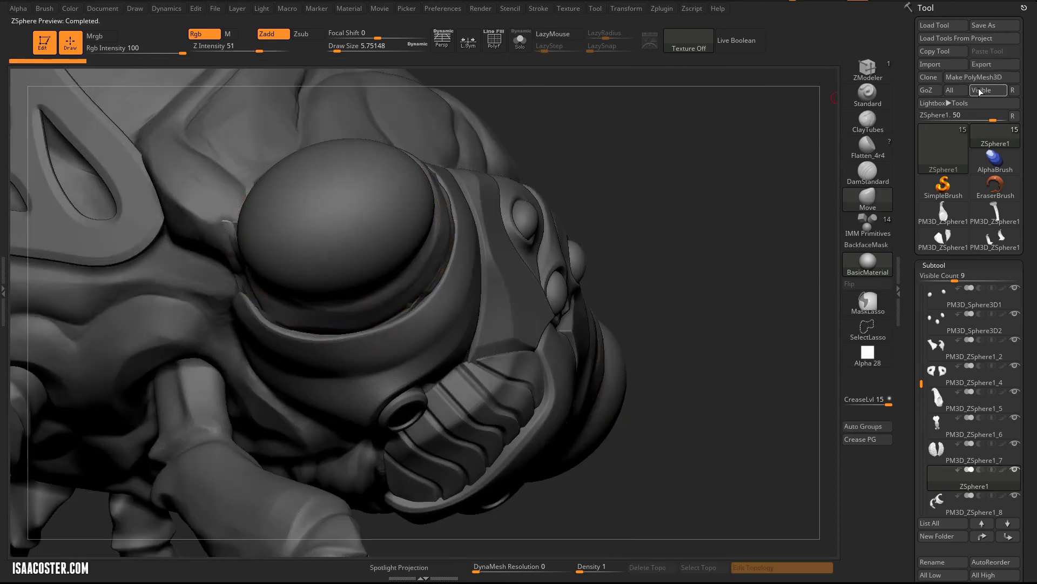
click(982, 79)
drag(906, 139, 906, 92)
click(996, 92)
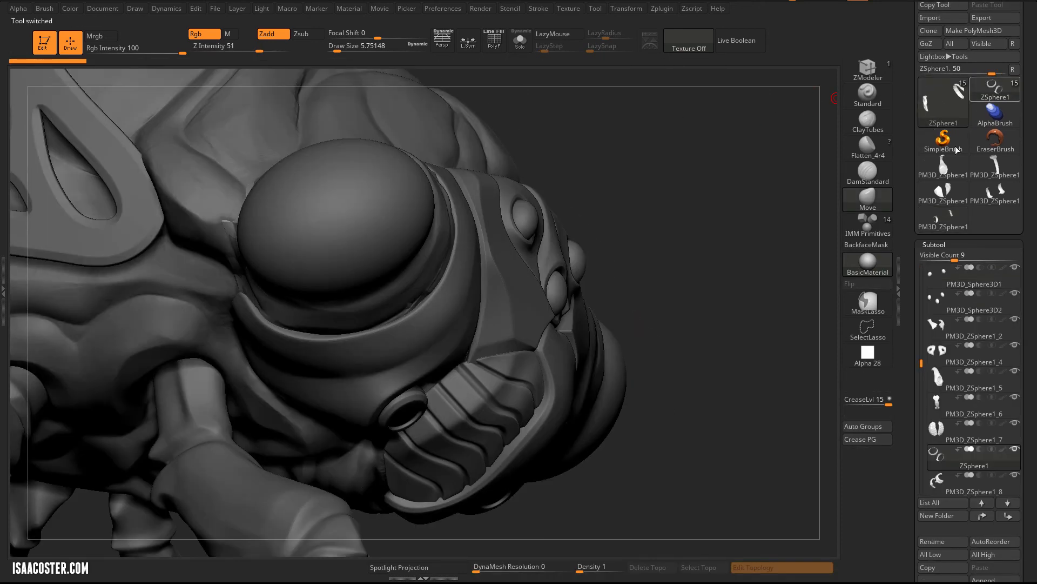
Step: Append the converted ring mesh to the character as a new subtool
drag(906, 172, 906, 37)
drag(922, 217, 922, 255)
click(767, 567)
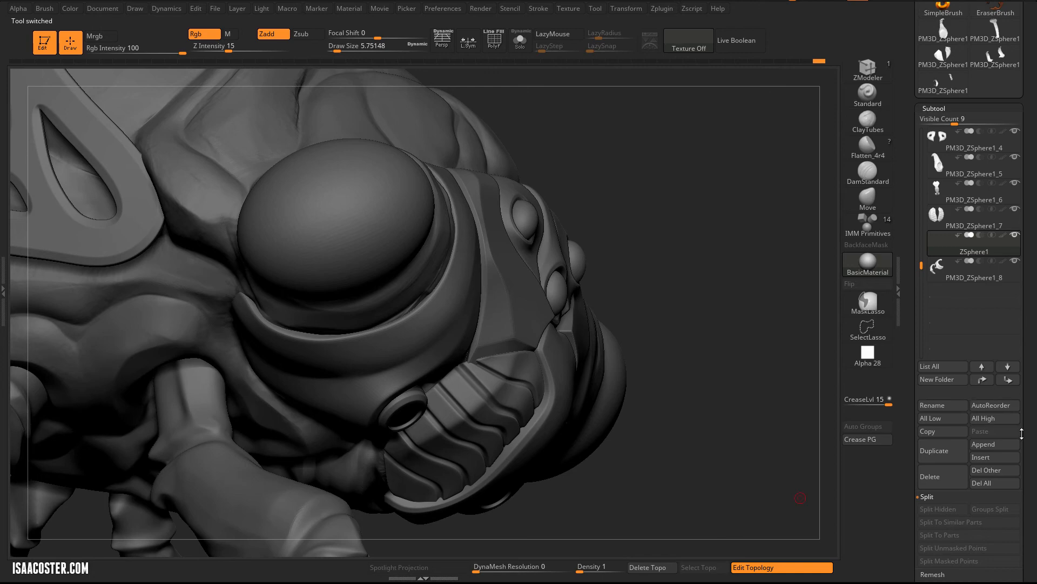
click(994, 444)
click(776, 427)
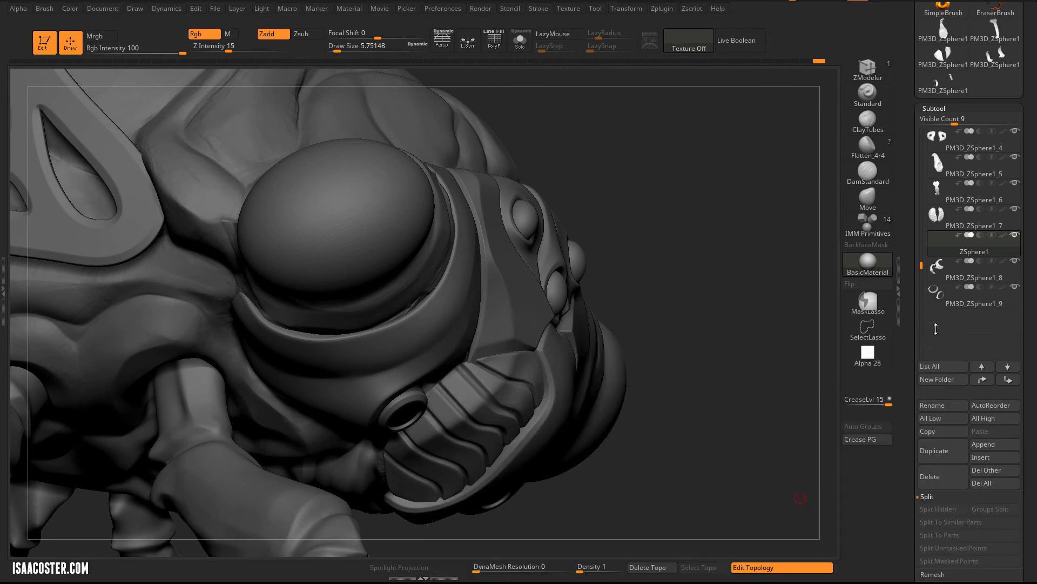
Step: Select the appended ring subtool PM3D_ZSphere1_9, isolate it and flip its normals
click(951, 296)
drag(725, 225, 565, 86)
click(531, 47)
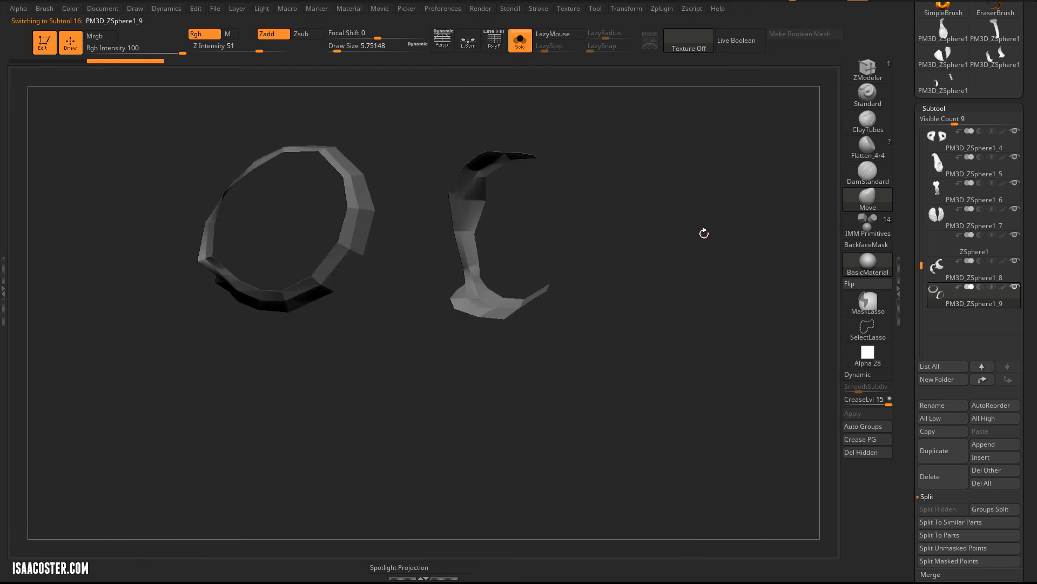
drag(906, 259, 899, 182)
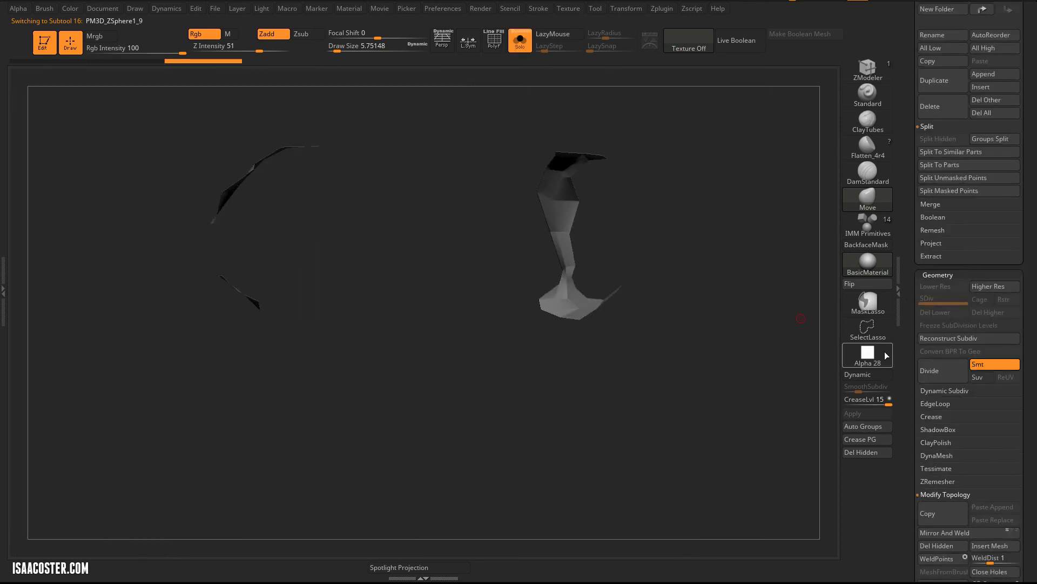
click(871, 289)
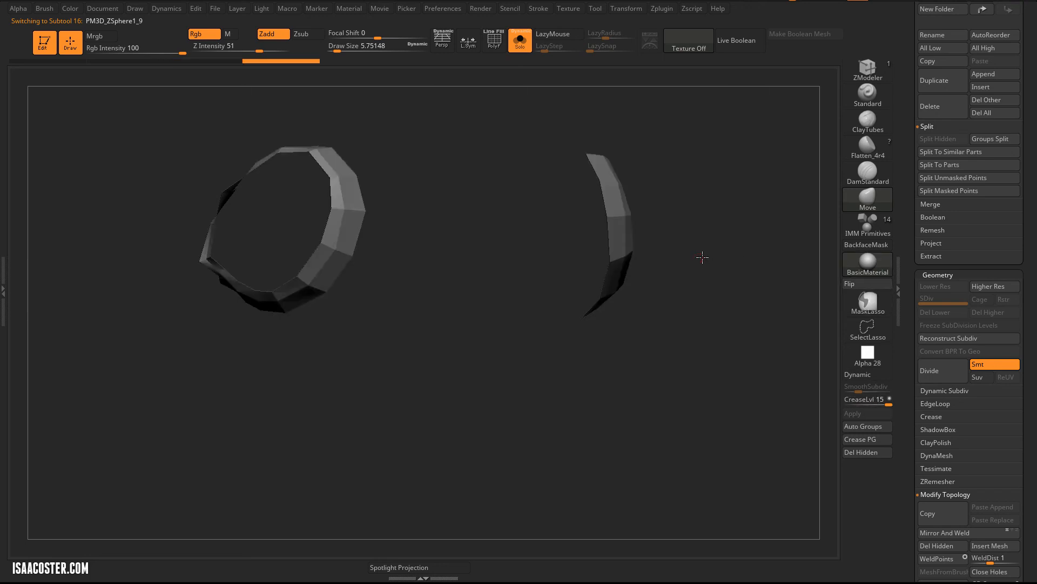
Step: Thicken the eye rings into solid bands with ZModeler's QMesh polygon action targeting Polygroup All
drag(701, 257, 772, 132)
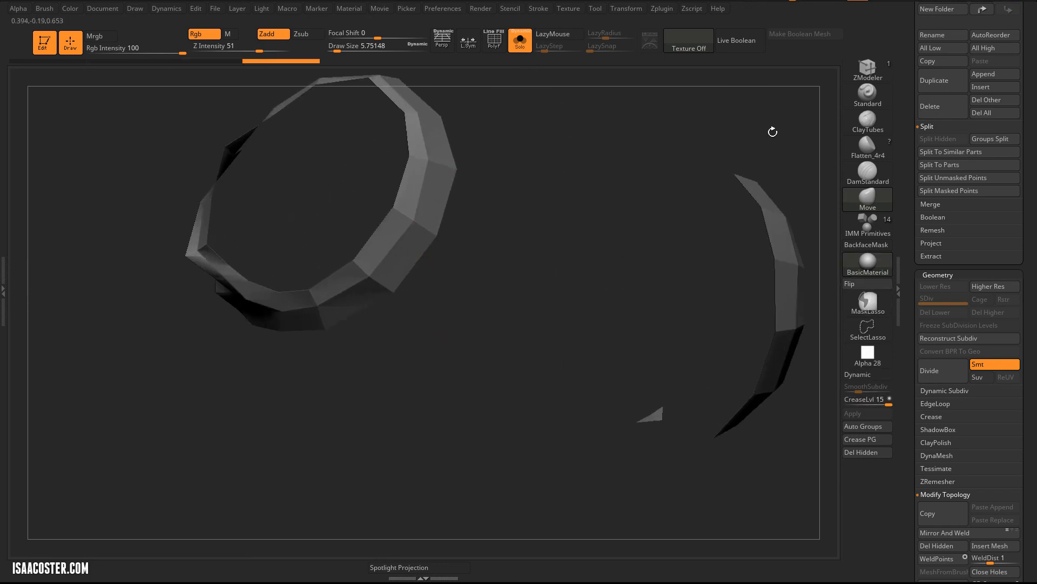
click(868, 69)
key(space)
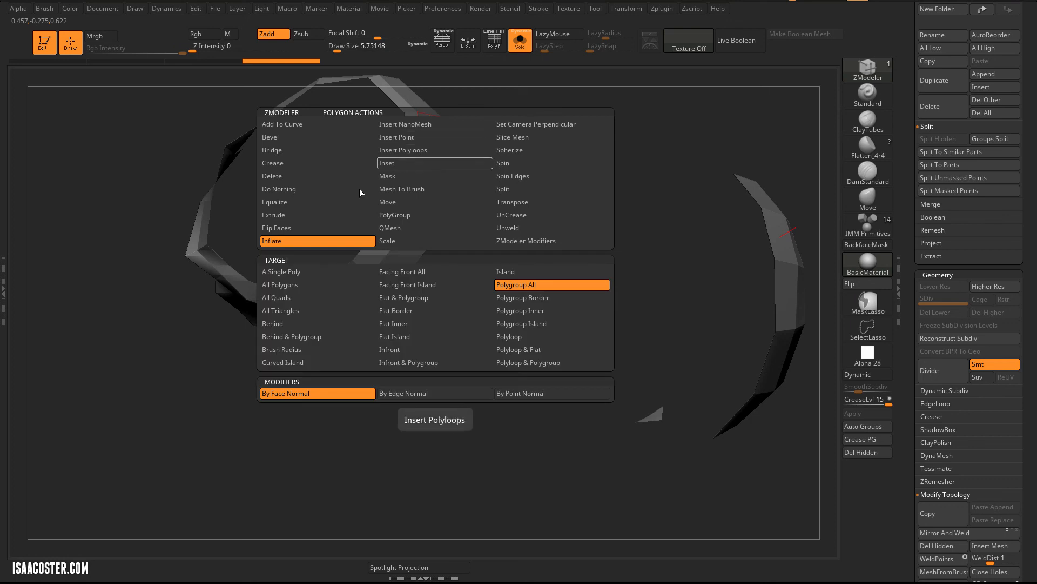
key(shift+f)
key(space)
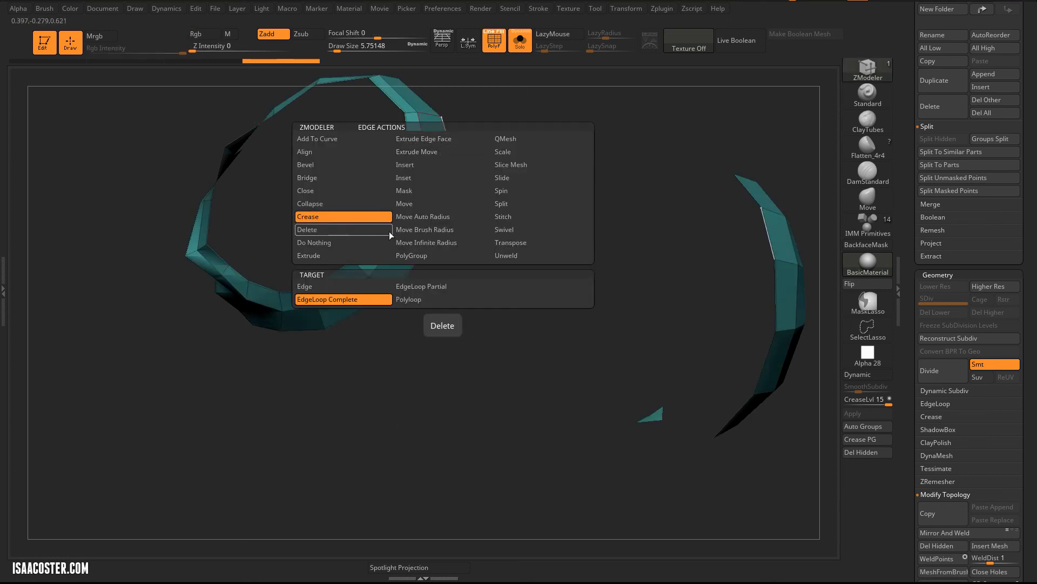
key(space)
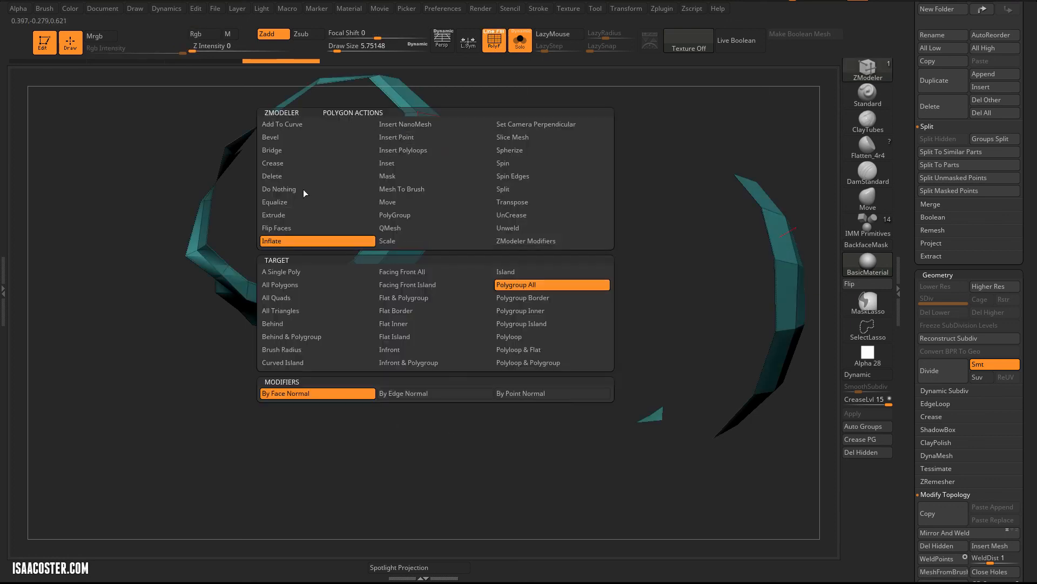
click(389, 228)
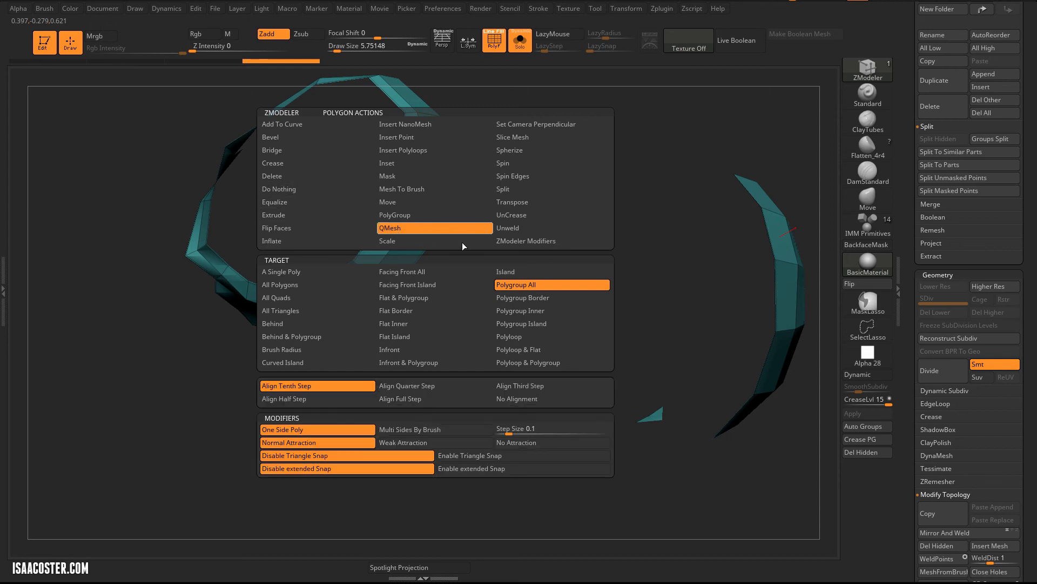
click(551, 285)
drag(434, 180, 414, 210)
Step: Flip the thickened rings' normals and turn on dynamic subdivision for them
click(858, 285)
key(d)
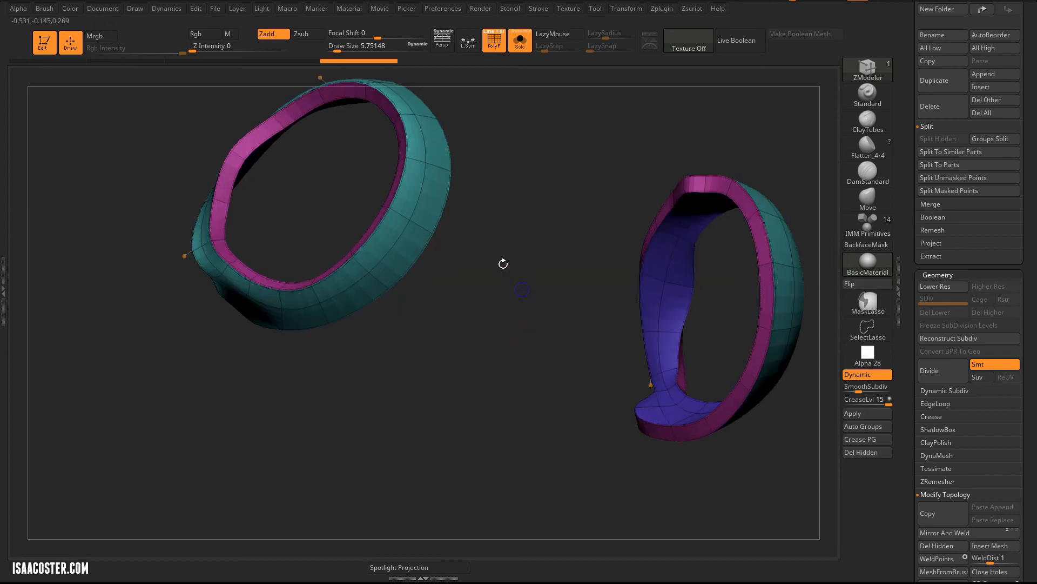
key(shift+f)
drag(502, 262, 508, 169)
key(shift+f)
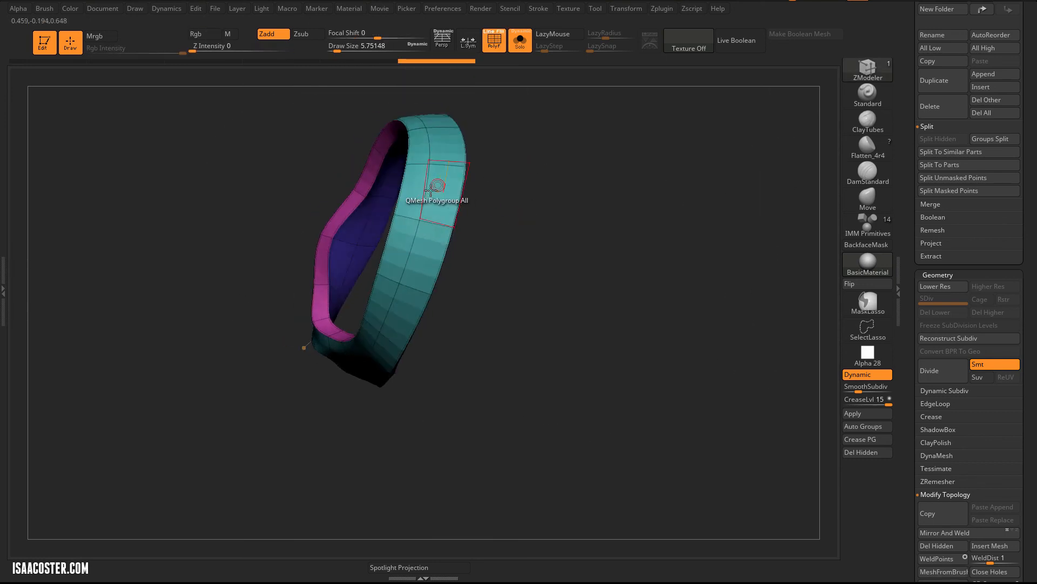
Step: Crease the complete edge loop running along the middle of the ring's outer face with ZModeler
key(space)
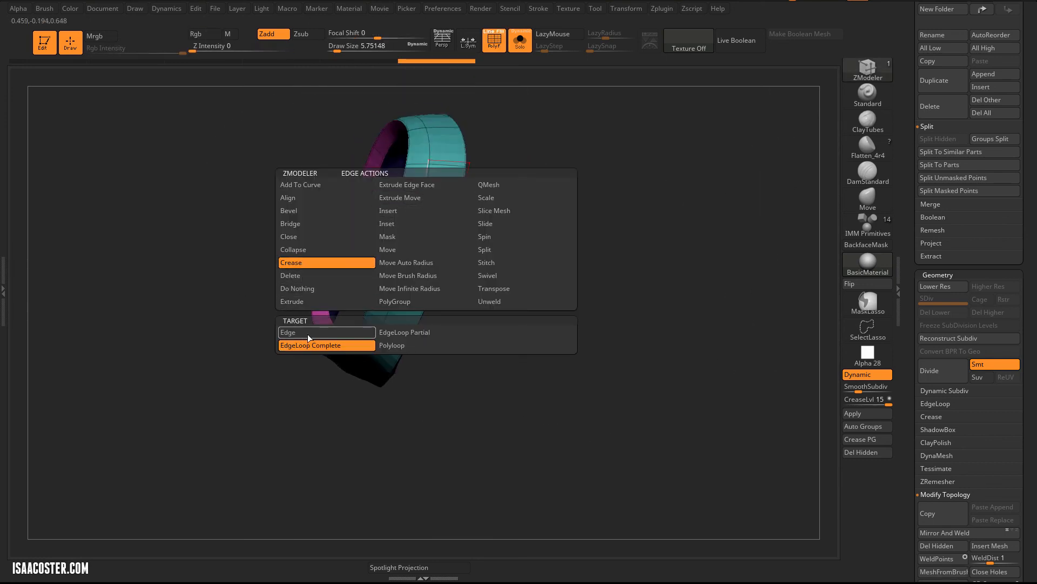
click(309, 335)
click(424, 196)
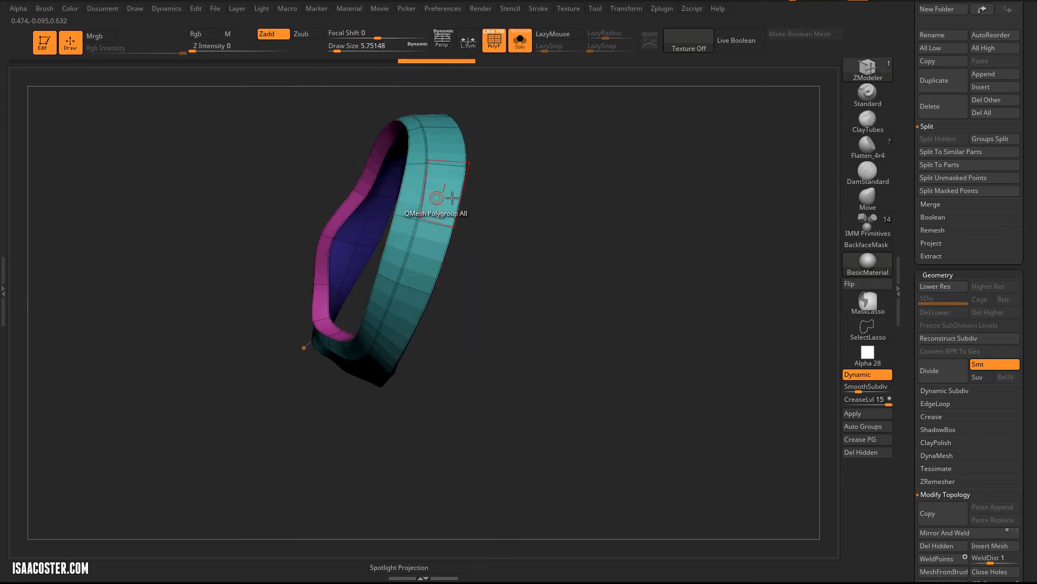
Step: Set the crease level to 2 and raise the smooth subdivision level of the rings with polyframes hidden
click(857, 402)
click(852, 402)
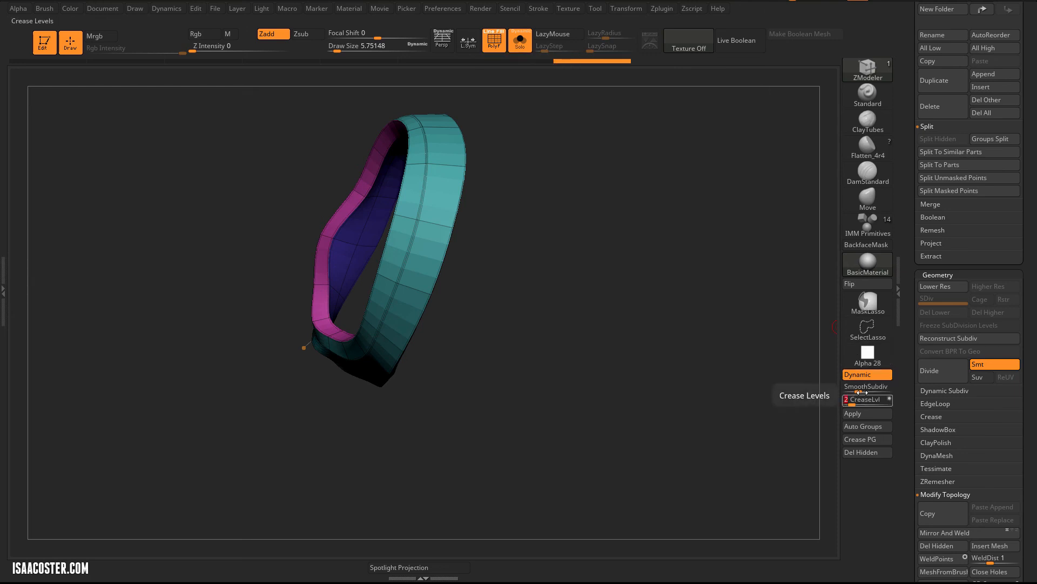
click(868, 389)
key(shift+f)
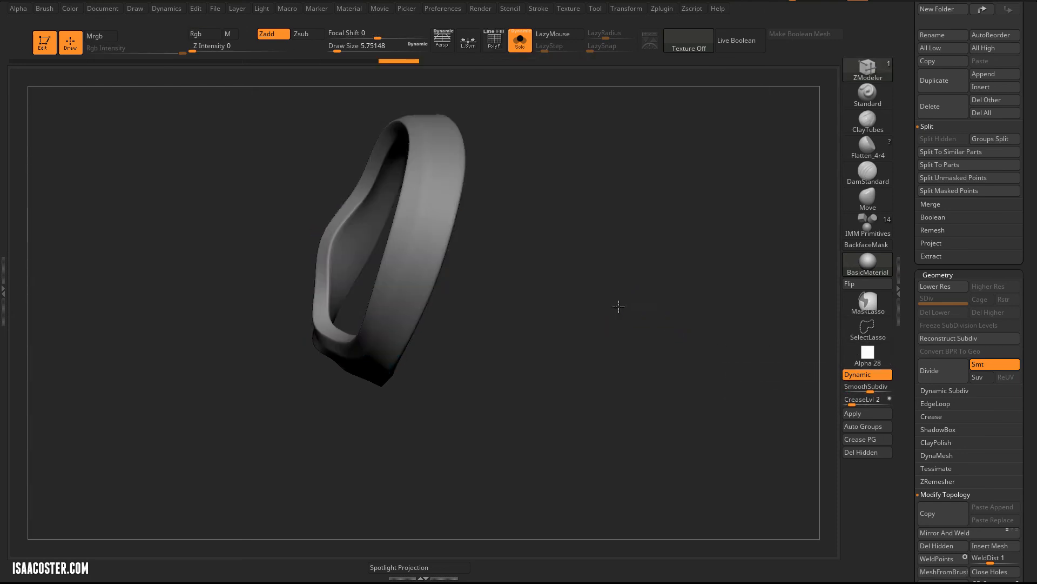
Step: Show all subtools again and fit the ring around the eyeball with the Move brush at a draw size of about 158
drag(618, 306, 552, 108)
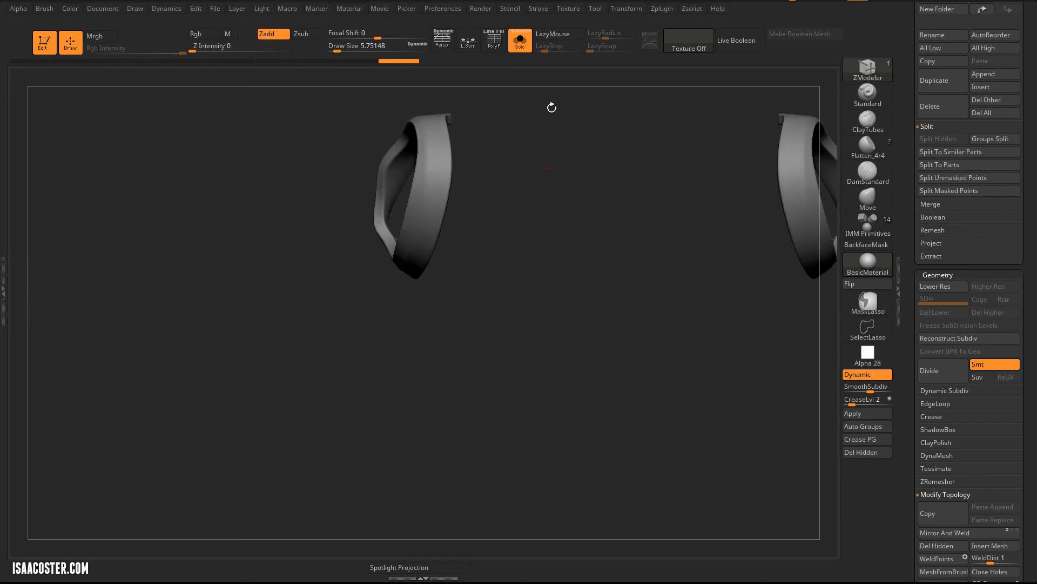
click(522, 51)
drag(142, 310, 691, 188)
click(873, 205)
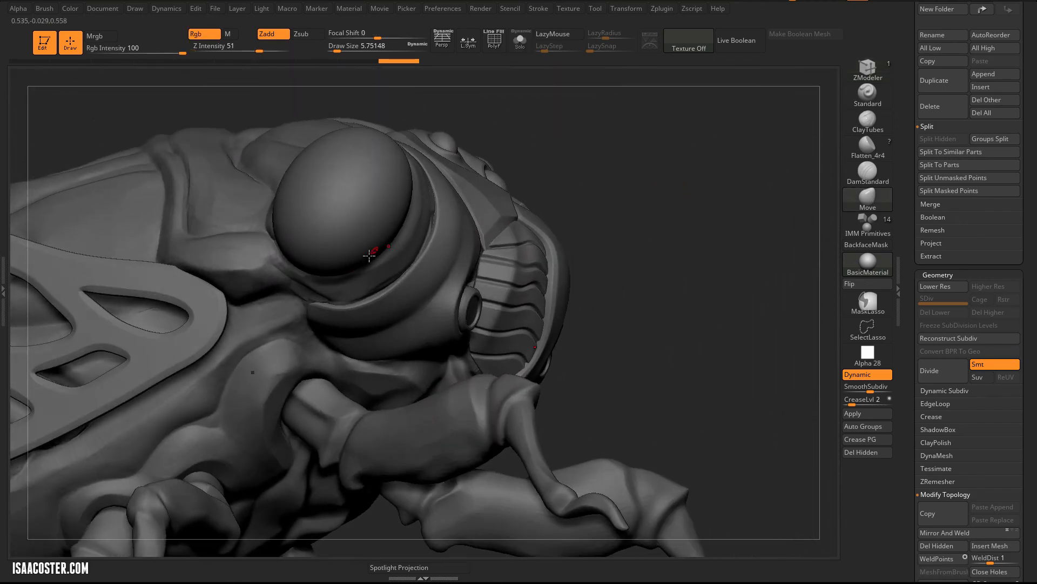
key(s)
drag(371, 255, 400, 255)
drag(540, 146, 584, 151)
drag(436, 220, 447, 224)
drag(391, 282, 378, 270)
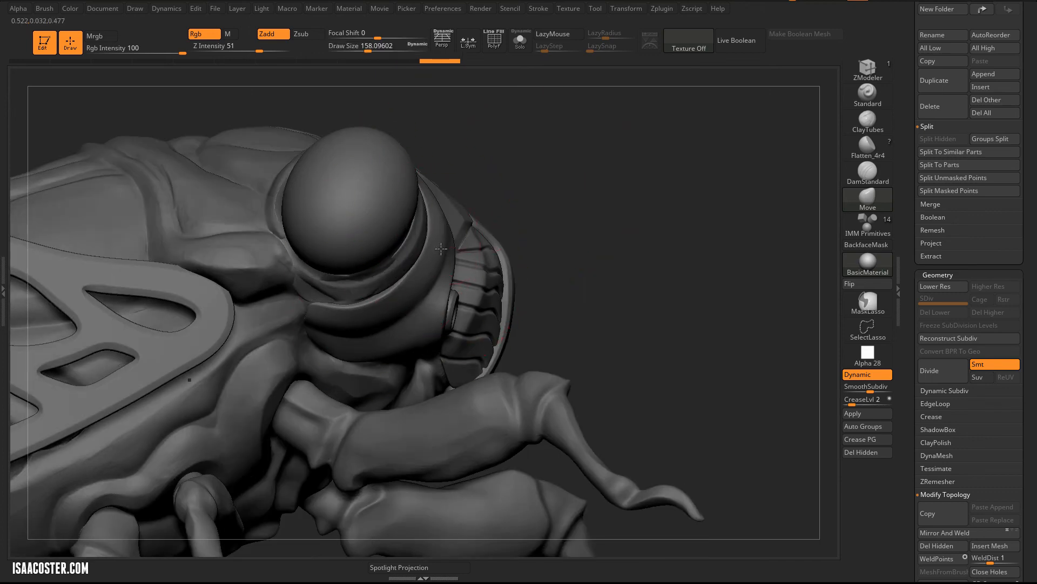
Step: Reshape the back and upper parts of the ring to sit between the eyeball and the head with the Move brush
mouse_move(621, 167)
mouse_down()
mouse_move(449, 116)
mouse_move(482, 109)
mouse_move(413, 185)
mouse_up()
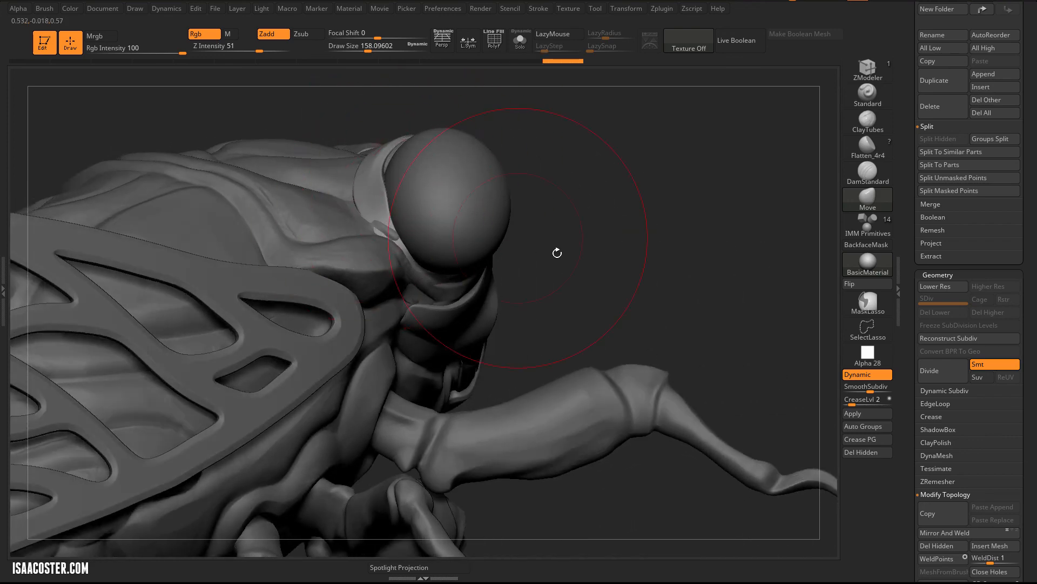
drag(558, 250, 463, 277)
drag(622, 227, 498, 185)
drag(452, 158, 454, 160)
mouse_move(584, 216)
mouse_down()
mouse_move(495, 190)
mouse_move(430, 132)
mouse_up()
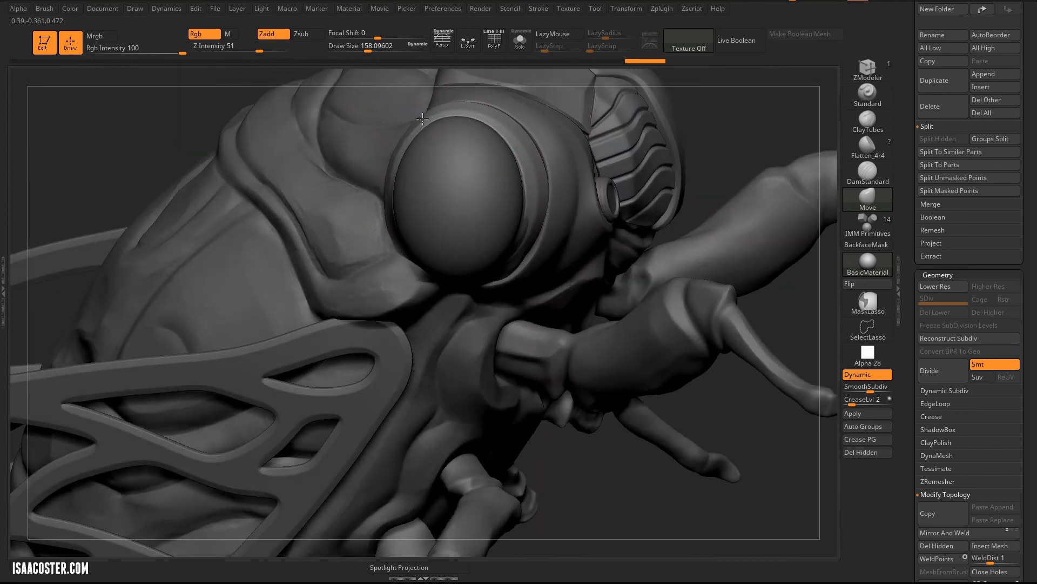
Step: Adjust the ring's lower section beneath the eyeball with the Move brush at draw sizes of about 97 and 112
mouse_move(720, 143)
mouse_down()
mouse_move(720, 102)
mouse_move(702, 116)
mouse_up()
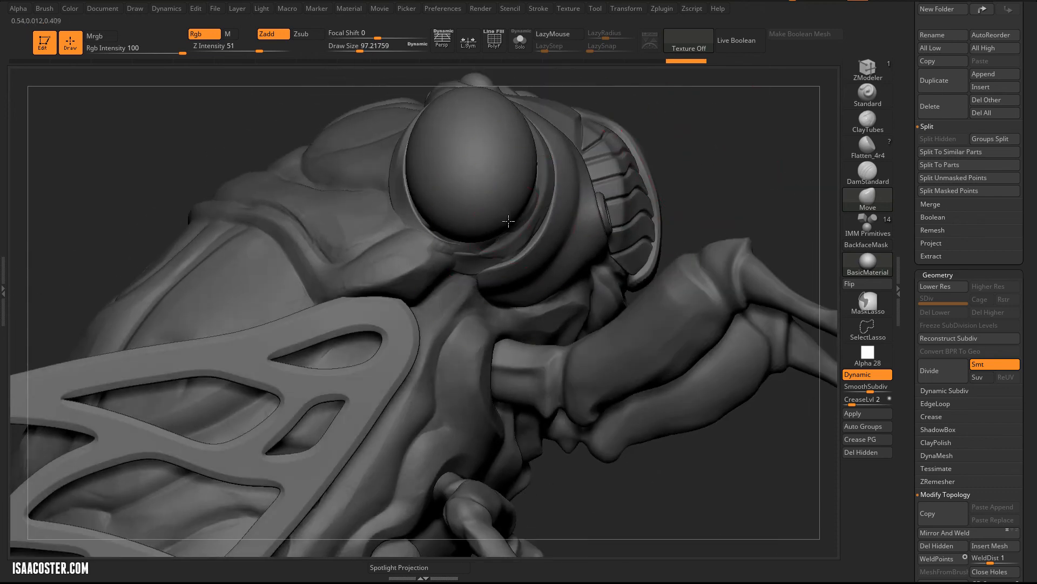
drag(509, 220, 524, 217)
drag(602, 189, 604, 188)
drag(721, 157, 694, 152)
key(bracketright)
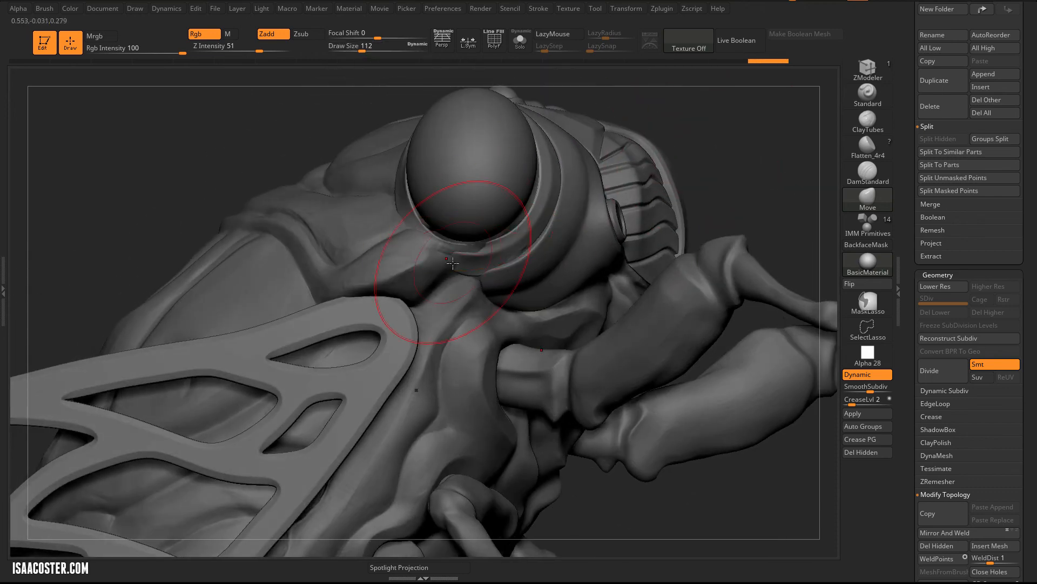
drag(453, 263, 450, 266)
Step: Refine the ring's rear and underside against the head, reducing the Move brush's draw size to about 77
mouse_move(730, 164)
mouse_down()
mouse_move(598, 139)
mouse_move(430, 243)
mouse_up()
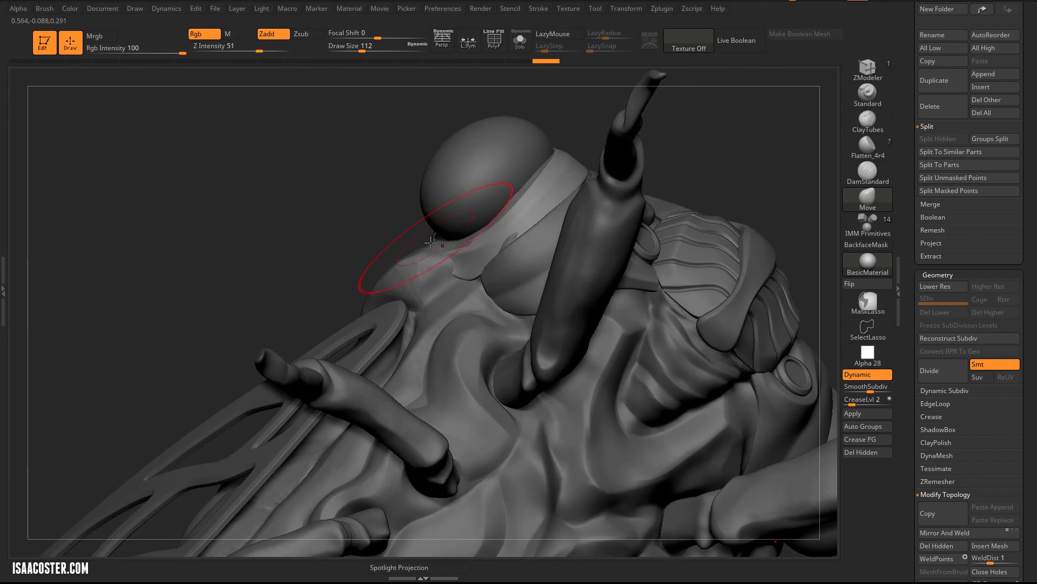
drag(370, 192, 522, 252)
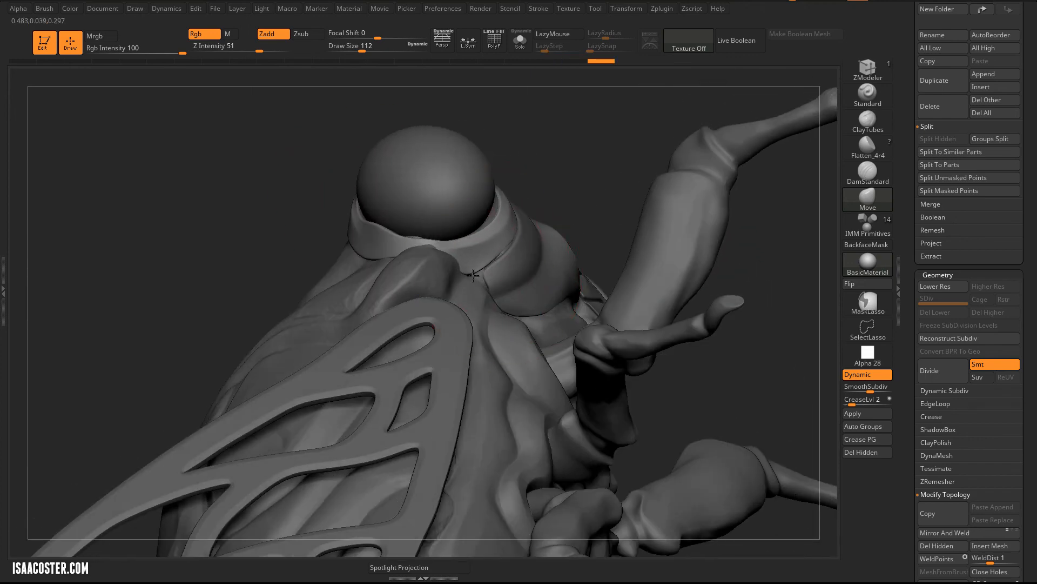
drag(562, 181, 453, 227)
drag(507, 206, 491, 213)
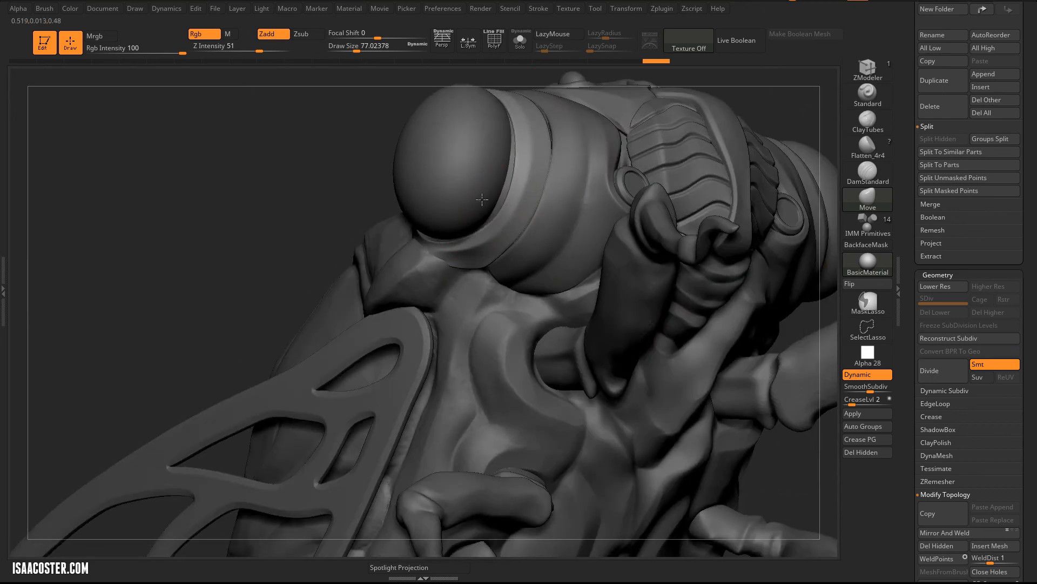
Step: Smooth and nudge the ring's front section where it meets the face plate beside the eye
mouse_move(324, 182)
mouse_down()
mouse_move(283, 153)
mouse_move(287, 250)
mouse_move(553, 231)
mouse_up()
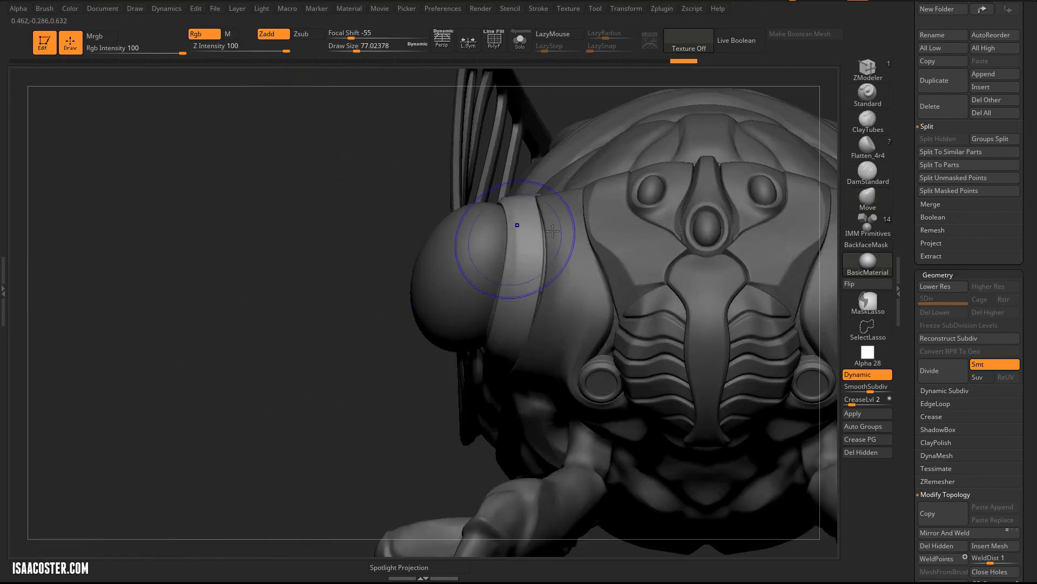
mouse_move(444, 174)
mouse_down()
mouse_move(401, 248)
mouse_move(538, 163)
mouse_up()
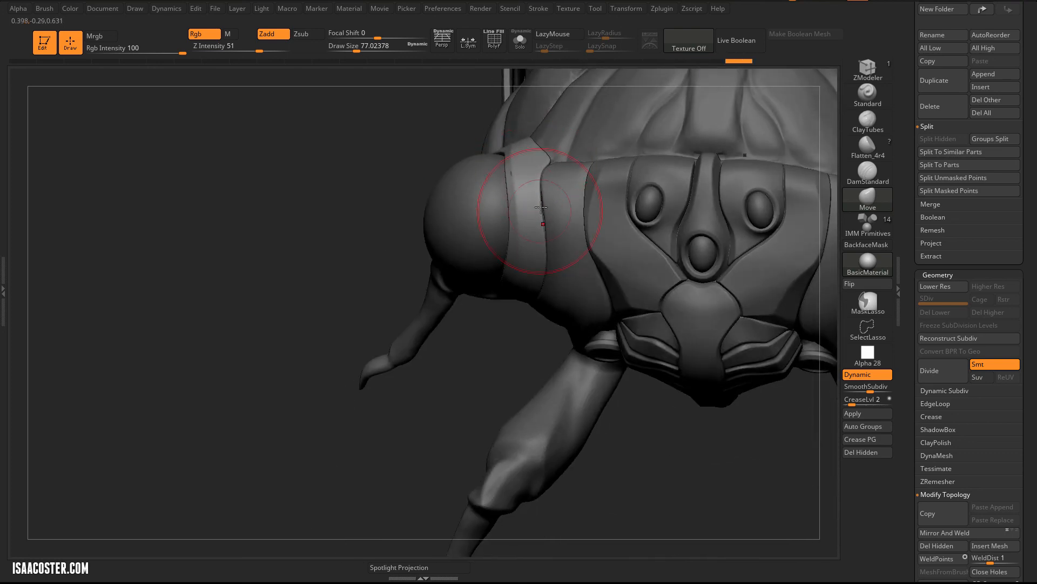
drag(338, 254, 713, 146)
key(f)
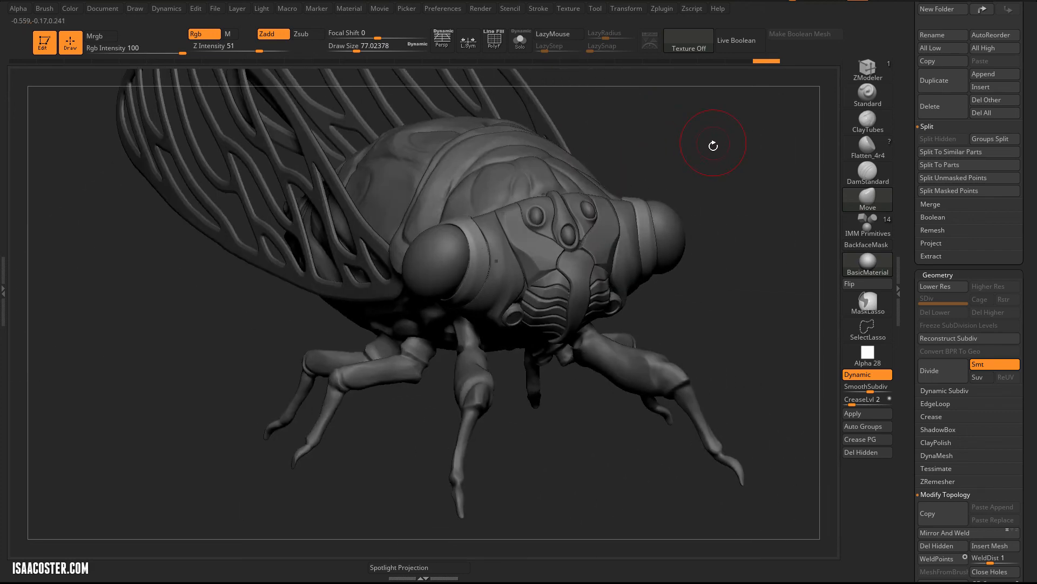